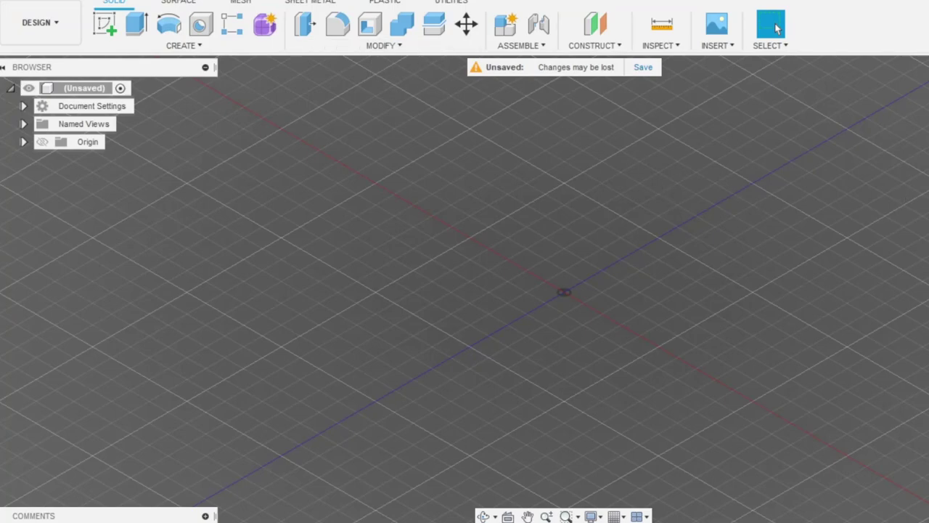
Start a new sketch on the front XY plane, viewed face-on.
left_click(926, 108)
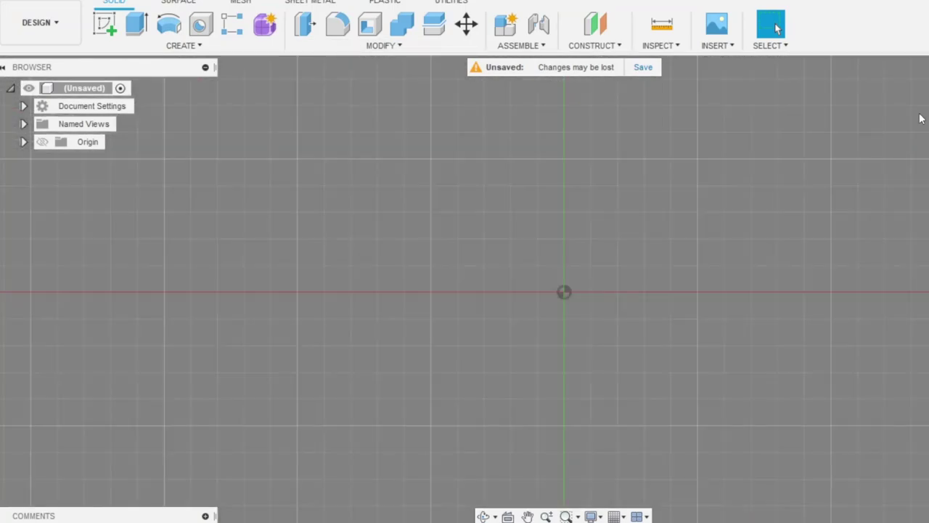
left_click(103, 24)
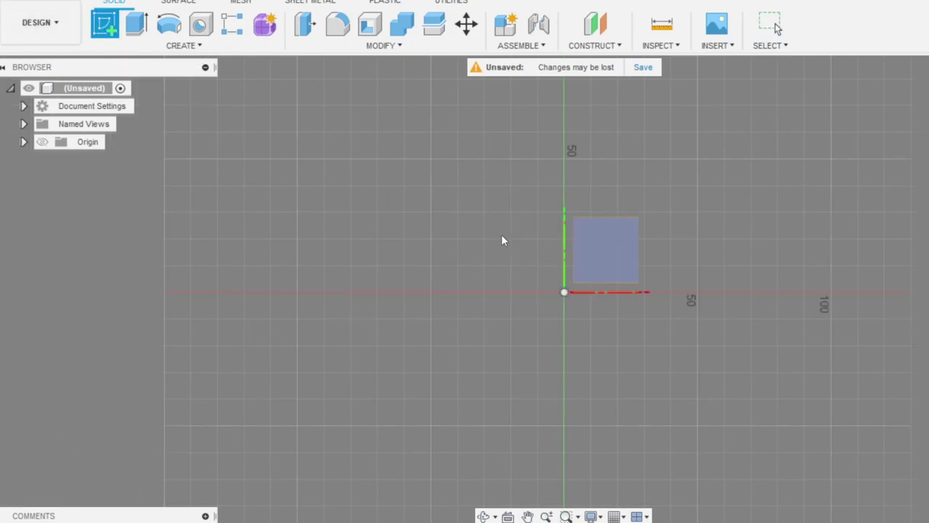
left_click(607, 254)
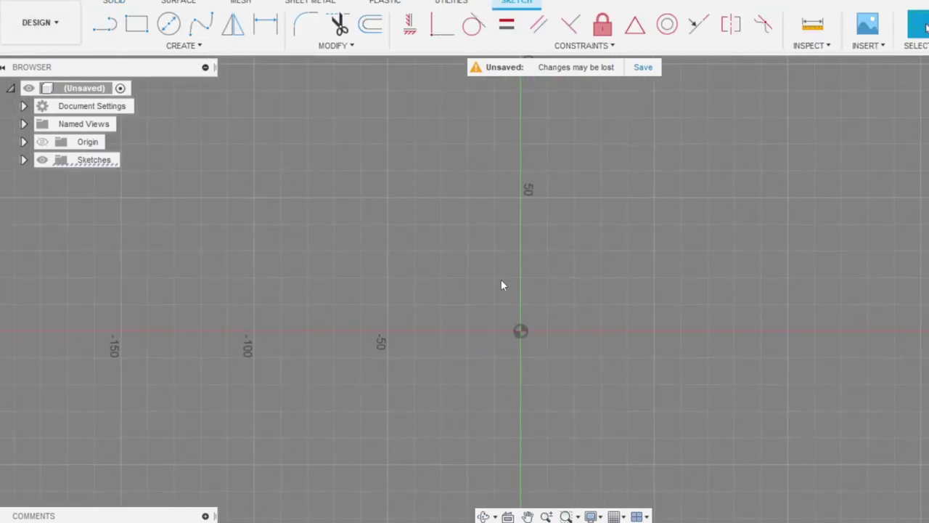
Sketch a 3-point arc bulging away from the origin, starting about 30 mm along the horizontal axis with its ends about 70 mm apart vertically.
left_click(187, 46)
mouse_move(189, 111)
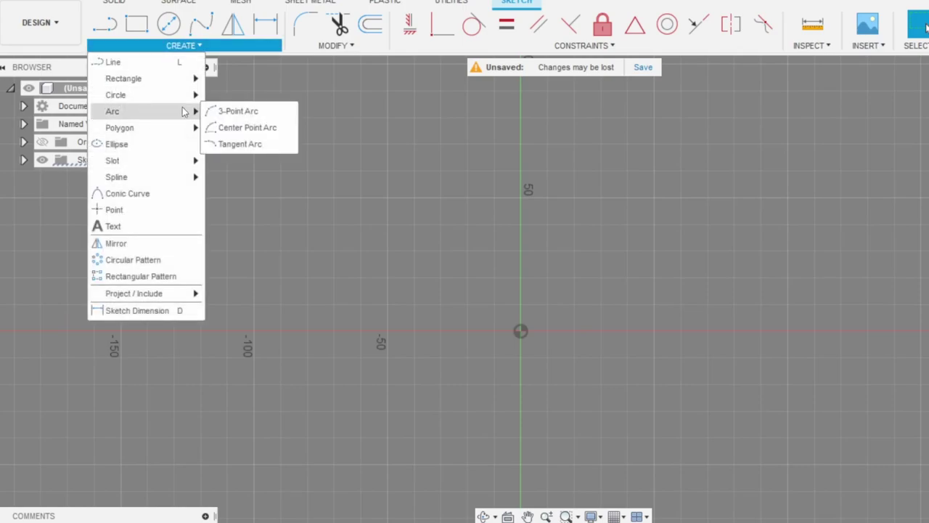
left_click(231, 111)
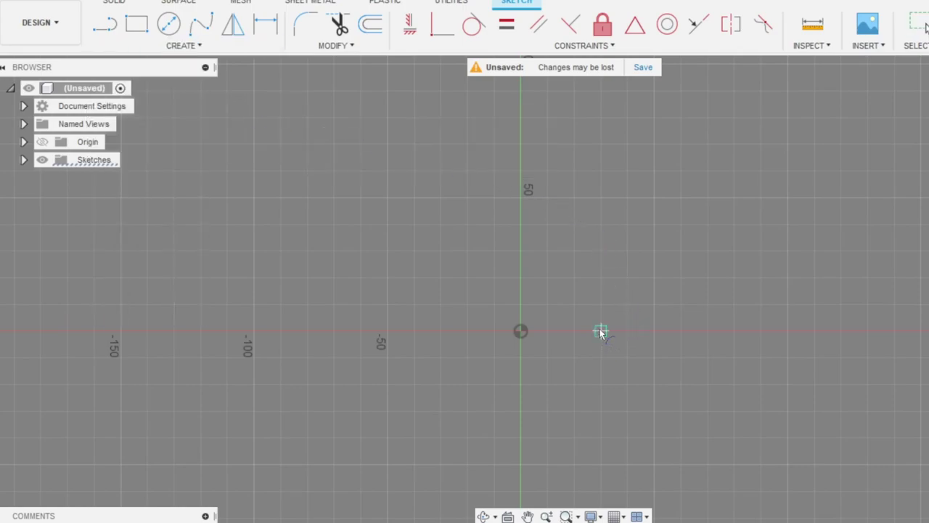
left_click(601, 332)
left_click(601, 144)
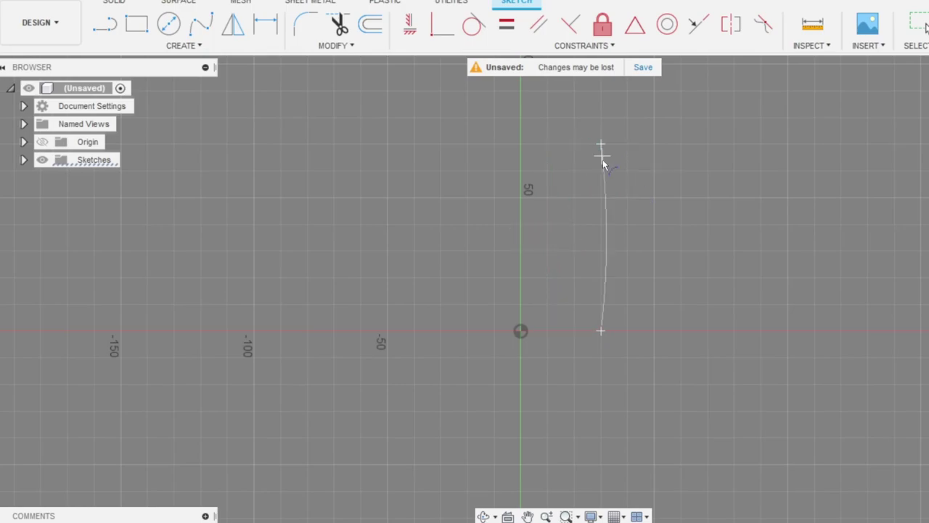
left_click(653, 235)
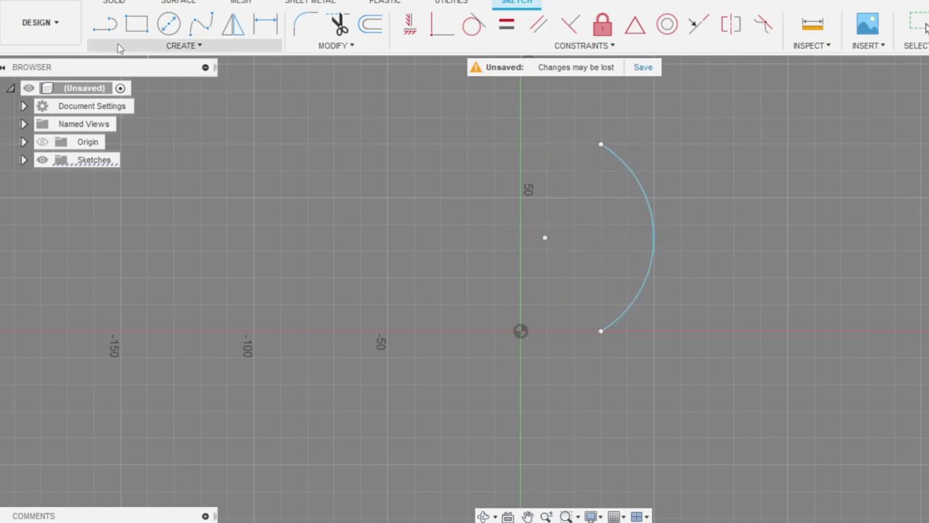
Close the profile with lines from the arc's upper end to the vertical axis, down to the origin and across to the arc's lower end.
left_click(105, 26)
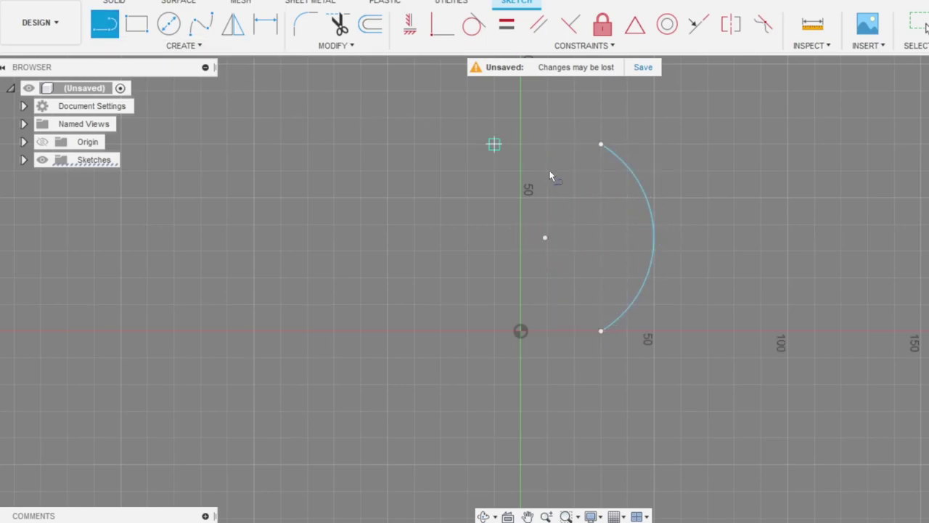
left_click(600, 144)
left_click(520, 144)
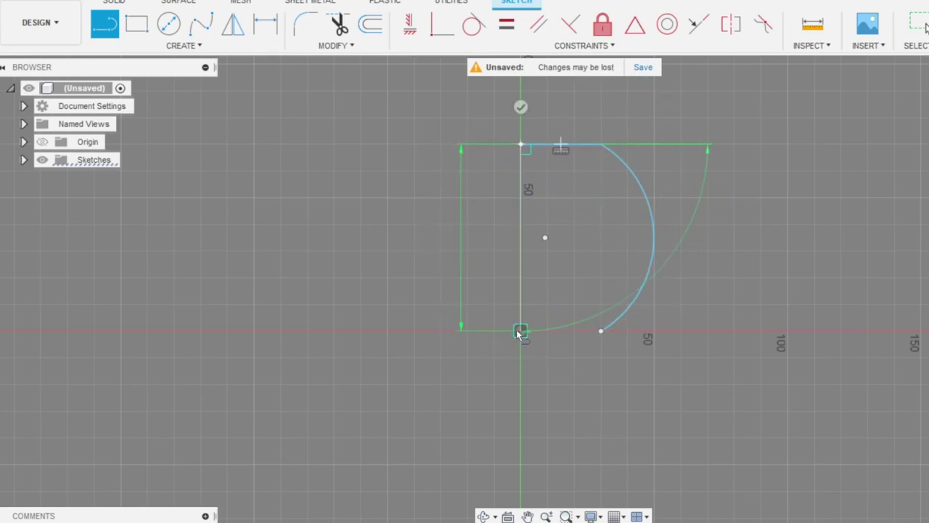
left_click(520, 331)
left_click(601, 331)
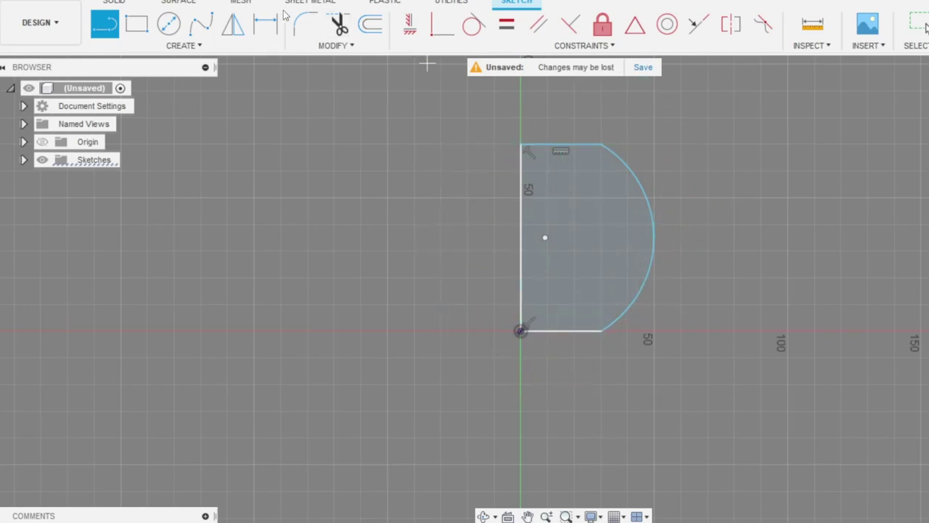
Try to apply a Parallel constraint between the profile's upper and lower horizontal lines.
left_click(537, 25)
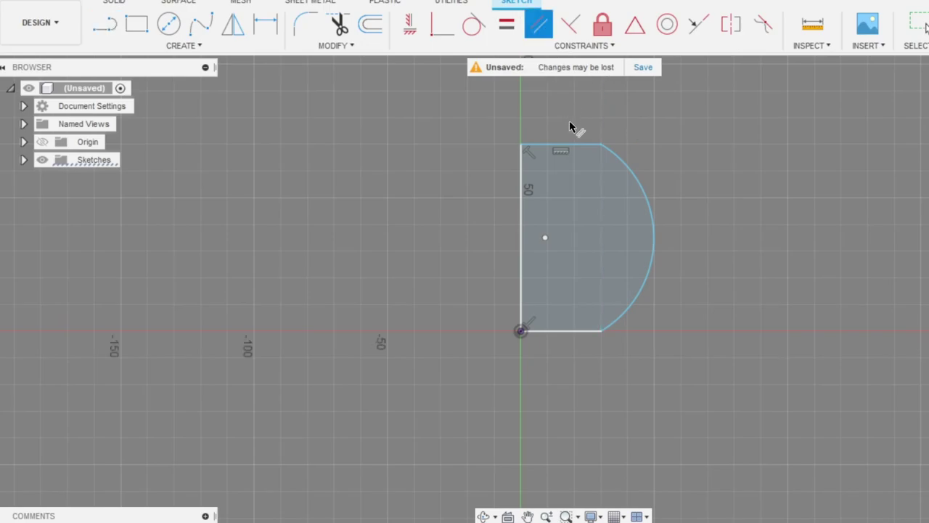
left_click(581, 145)
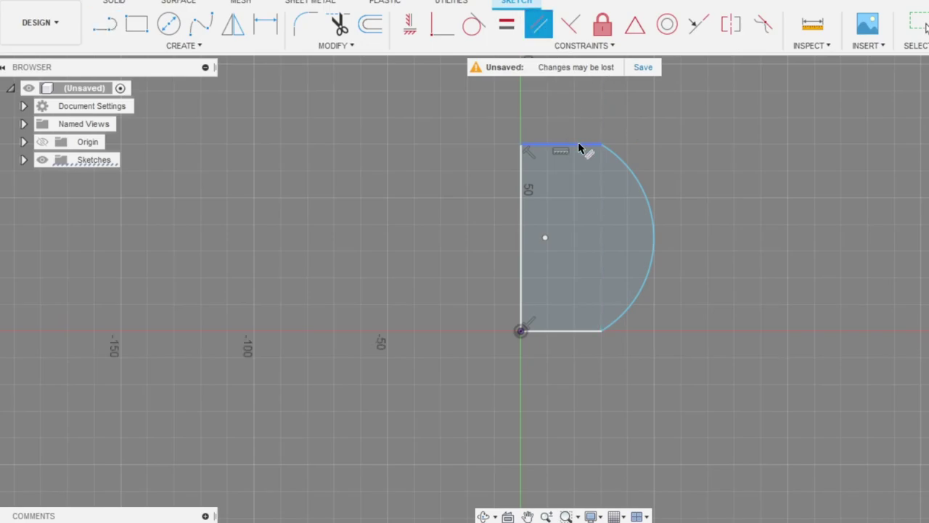
left_click(581, 332)
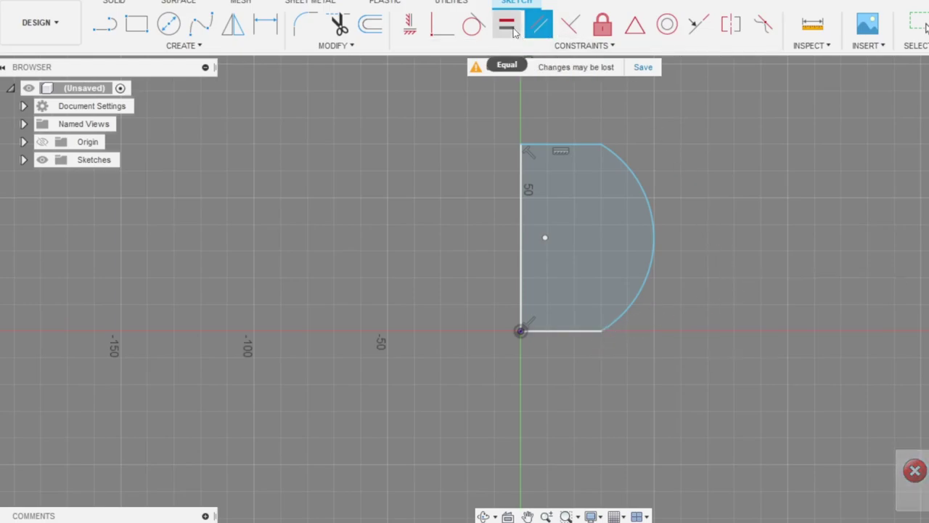
Make the profile's upper and lower horizontal lines equal in length.
left_click(506, 24)
left_click(575, 148)
left_click(579, 334)
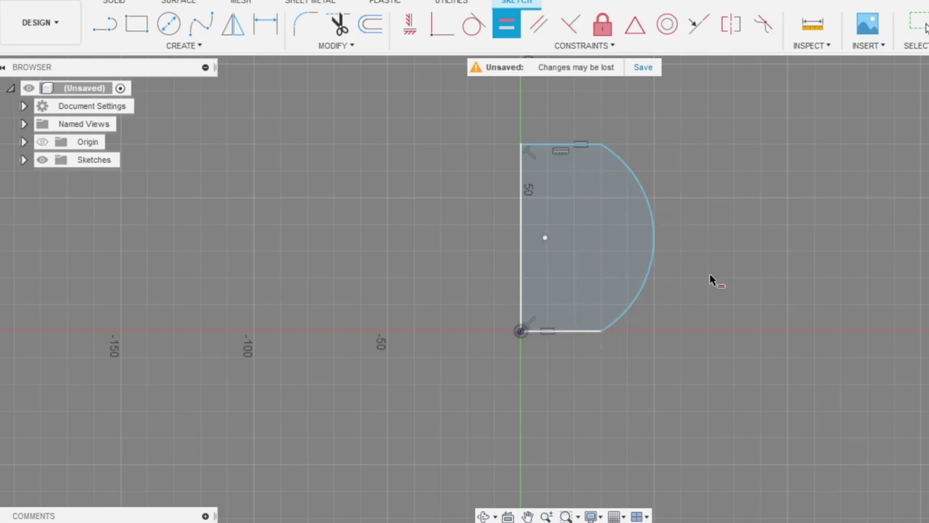
Dimension the profile's upper horizontal line at 30 mm and its vertical line at 70 mm.
left_click(265, 24)
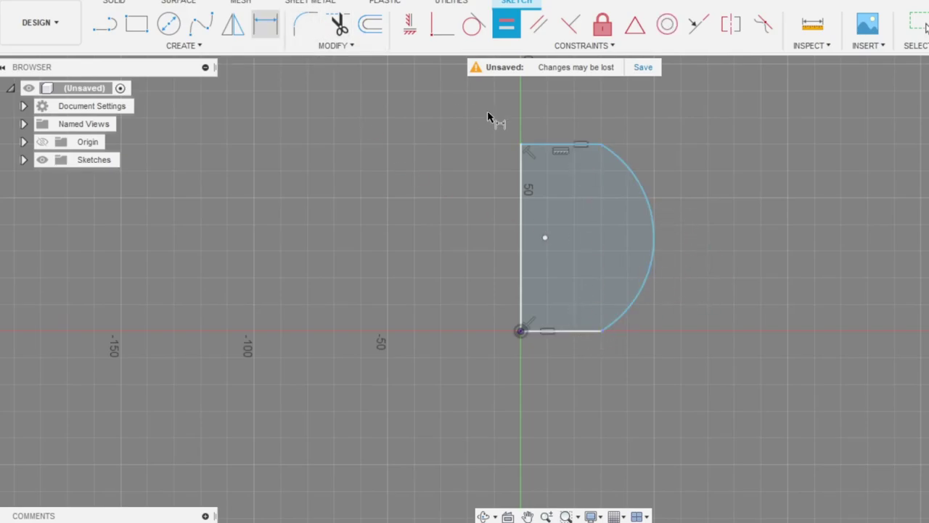
left_click(557, 145)
left_click(557, 112)
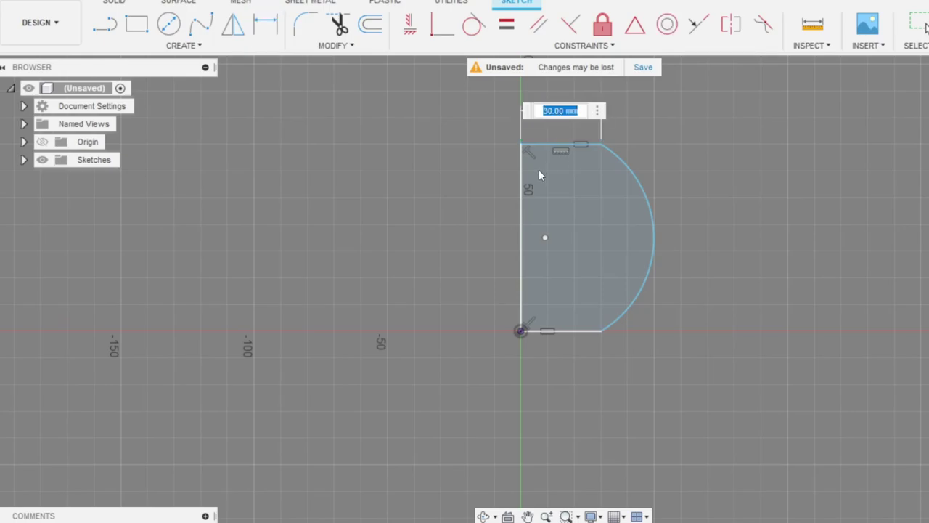
left_click(265, 25)
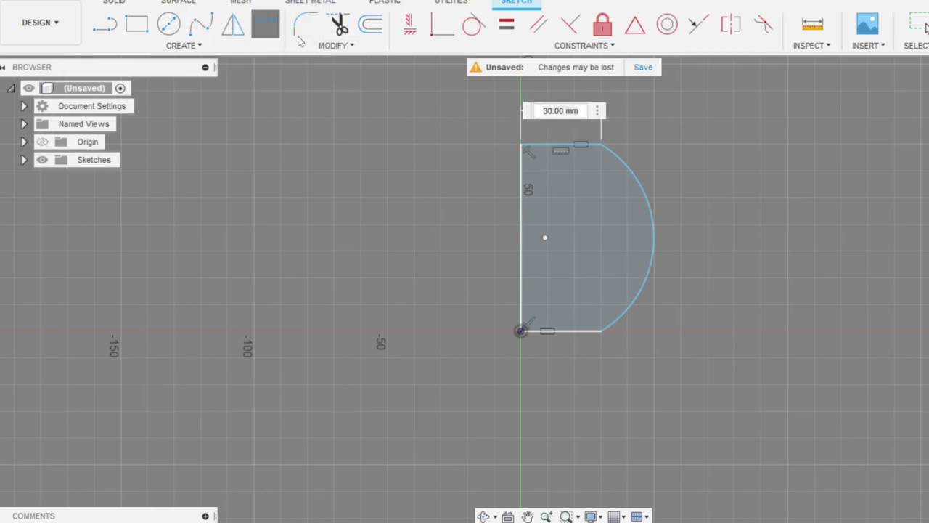
left_click(523, 180)
left_click(477, 204)
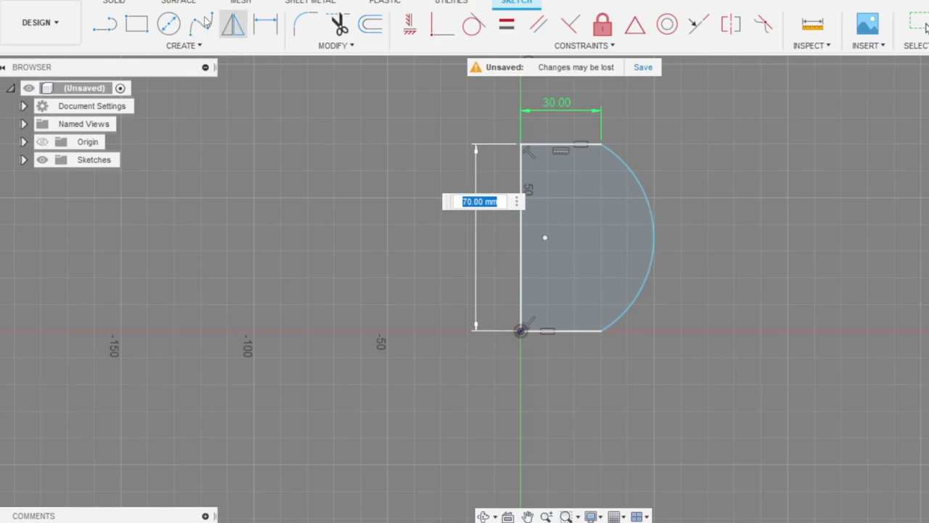
Dimension the arc with a radius of 40 mm.
left_click(265, 24)
left_click(649, 194)
left_click(694, 177)
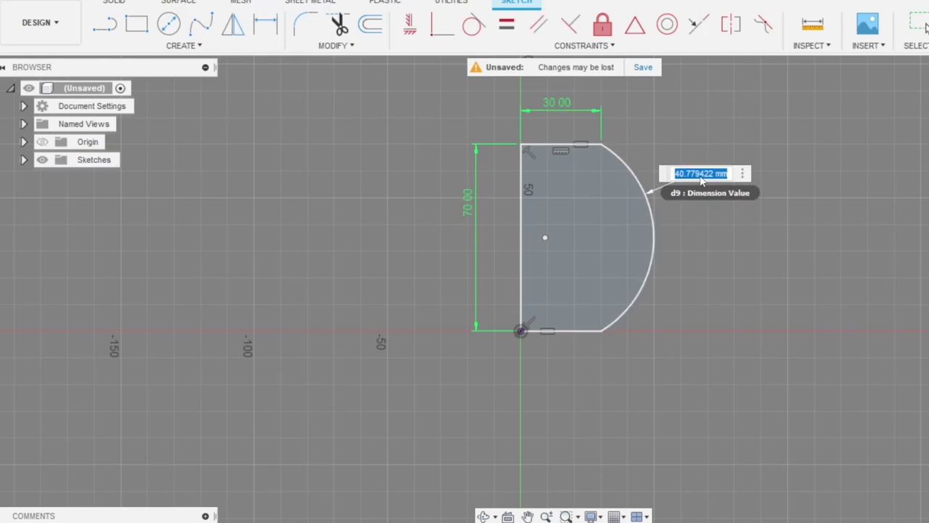
type("40")
key("Return")
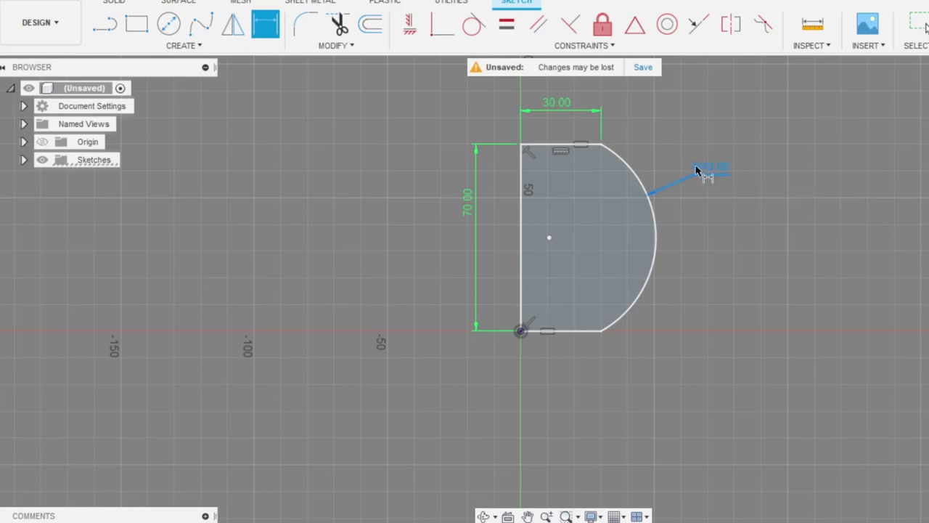
Set the arc's radius dimension to 35 mm.
double_click(722, 169)
type("35")
key("Return")
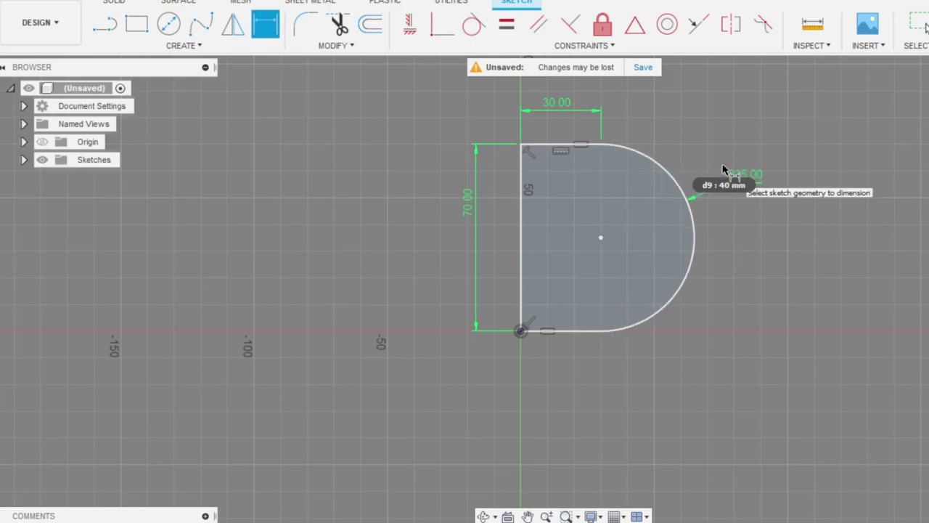
Set the arc's radius dimension to 45 mm.
double_click(748, 181)
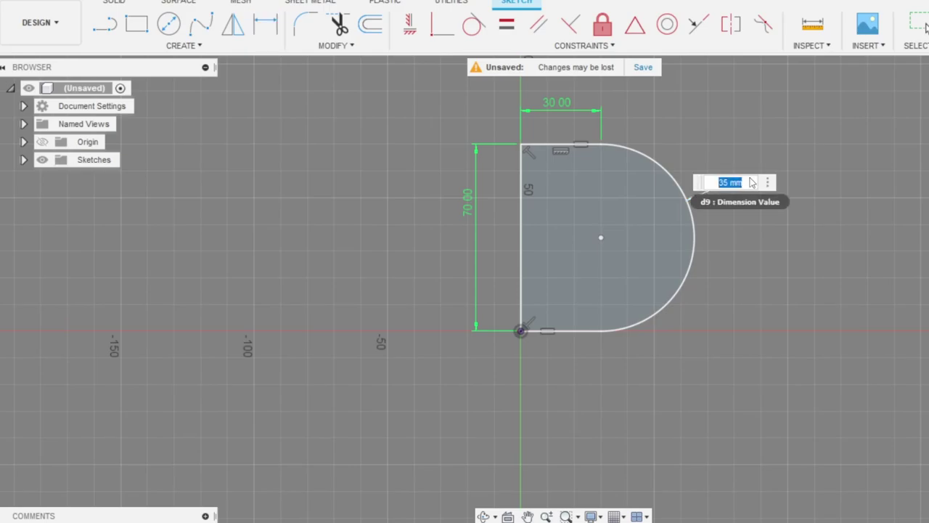
type("40")
key("Return")
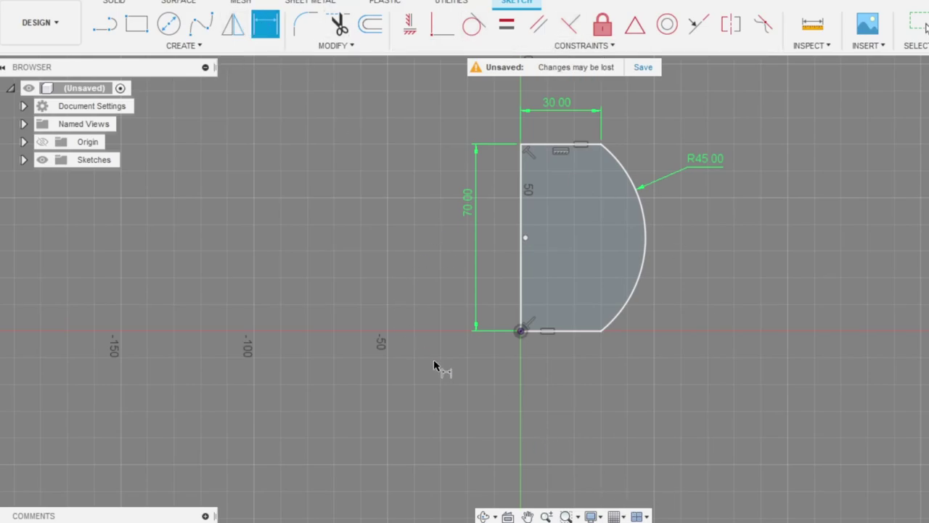
Mirror the vertical line, the upper horizontal line and the arc across the profile's lower horizontal line.
left_click(233, 25)
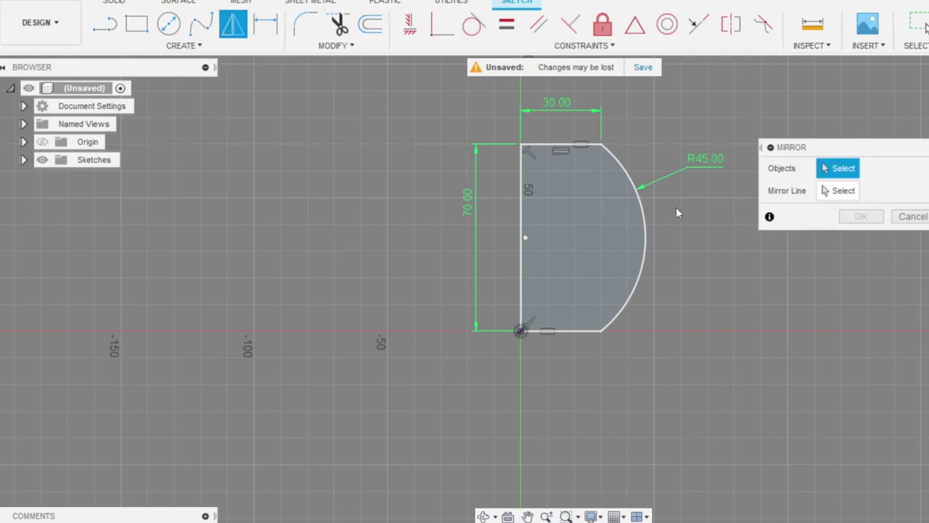
left_click(521, 207)
left_click(557, 144)
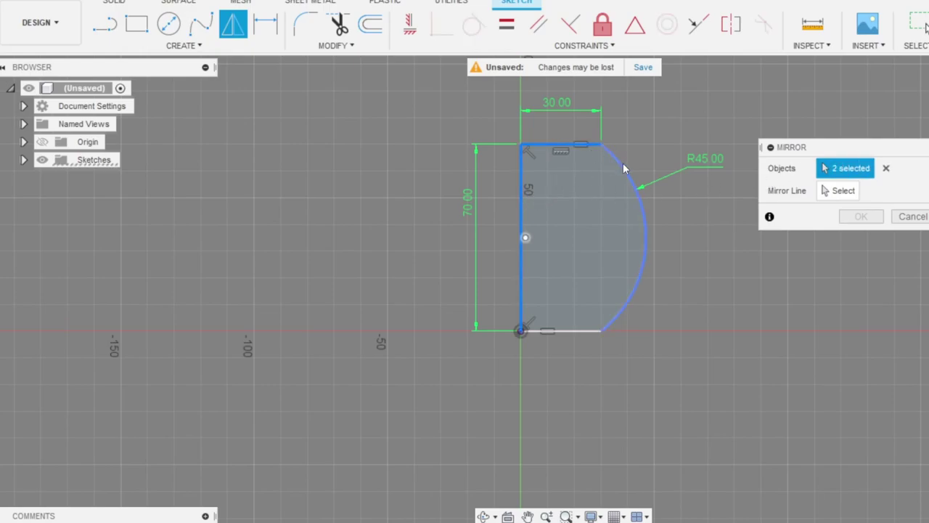
left_click(641, 203)
left_click(839, 190)
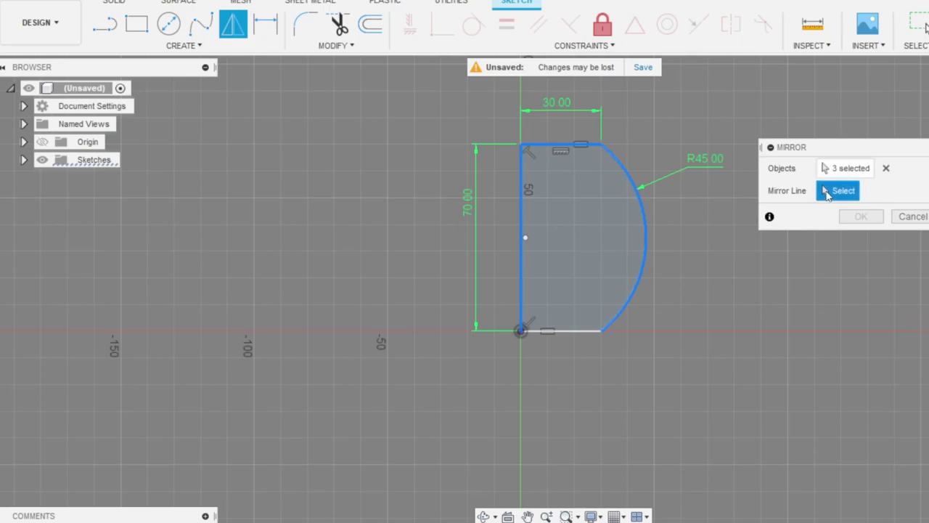
left_click(569, 331)
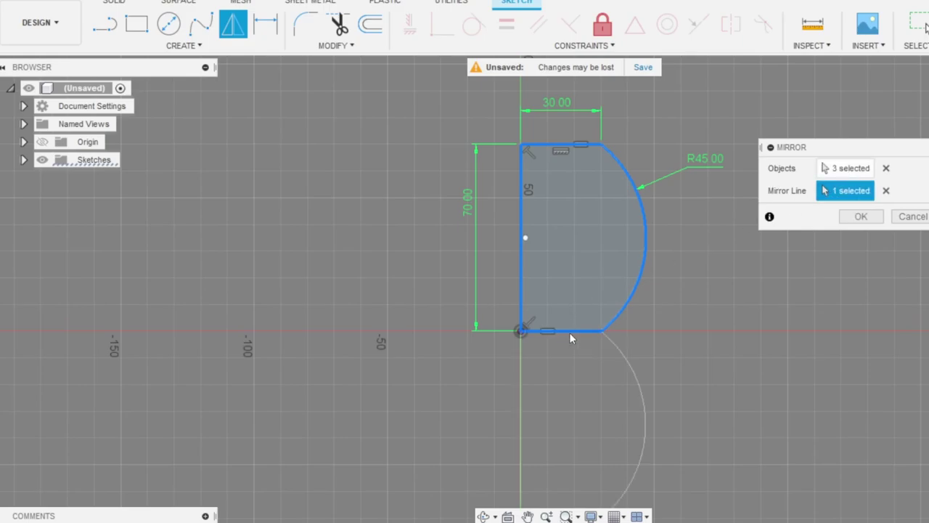
left_click(863, 217)
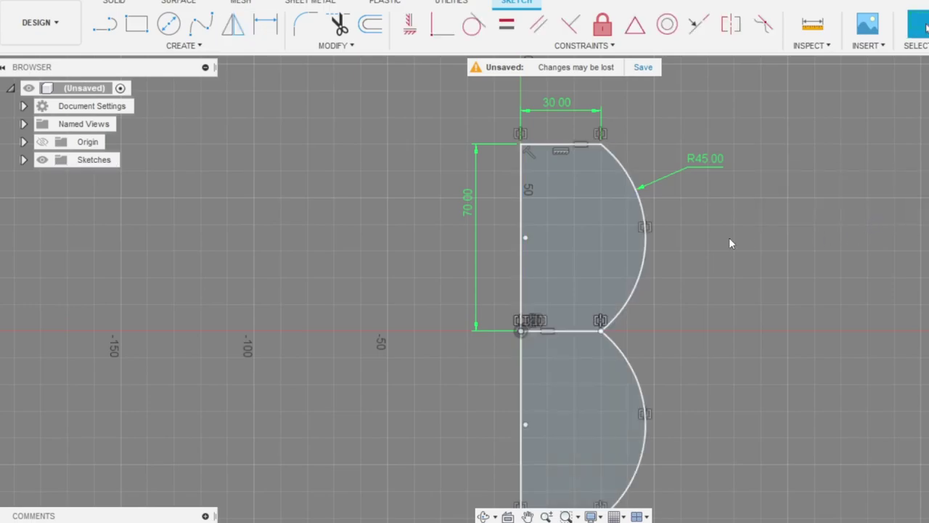
Convert the shared middle line between the two mirrored halves to construction geometry and finish the sketch.
right_click(579, 334)
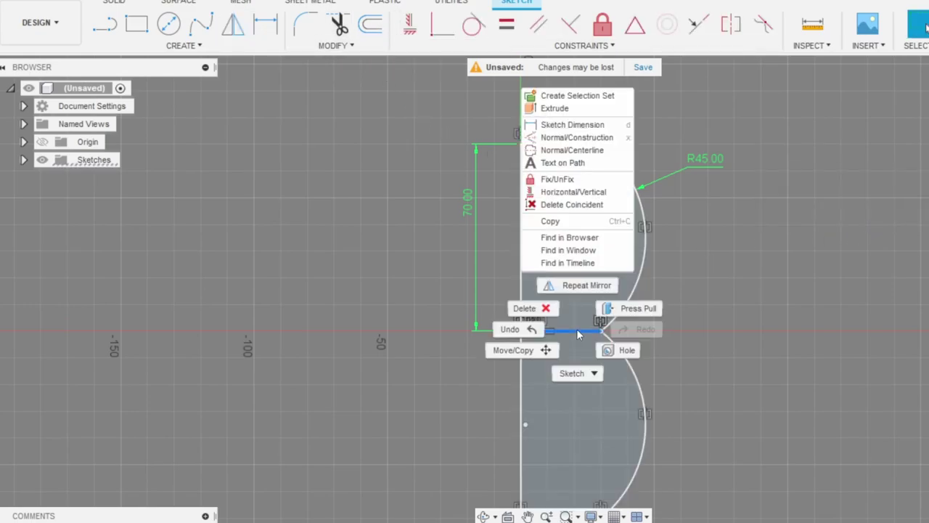
left_click(584, 140)
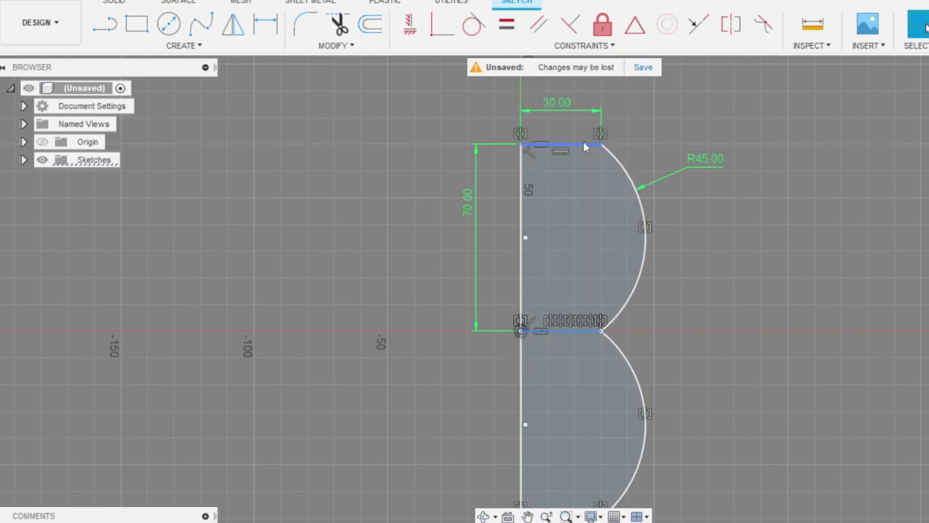
left_click(921, 26)
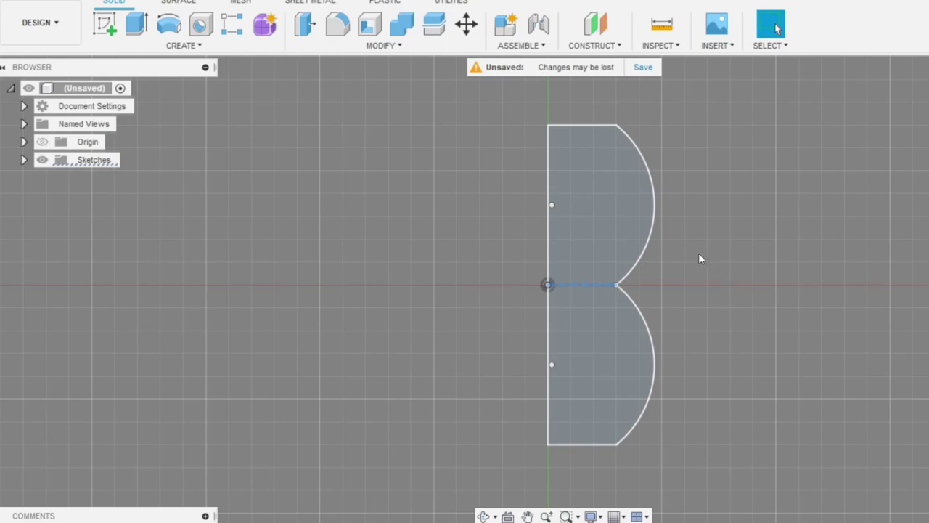
Reopen the finished sketch for editing and set the arc's radius to 40 mm.
left_click(646, 246)
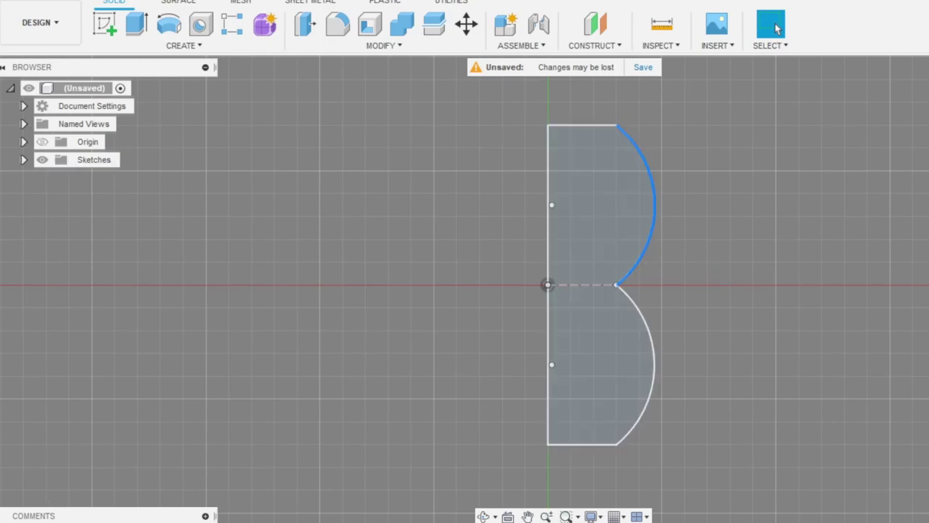
right_click(108, 521)
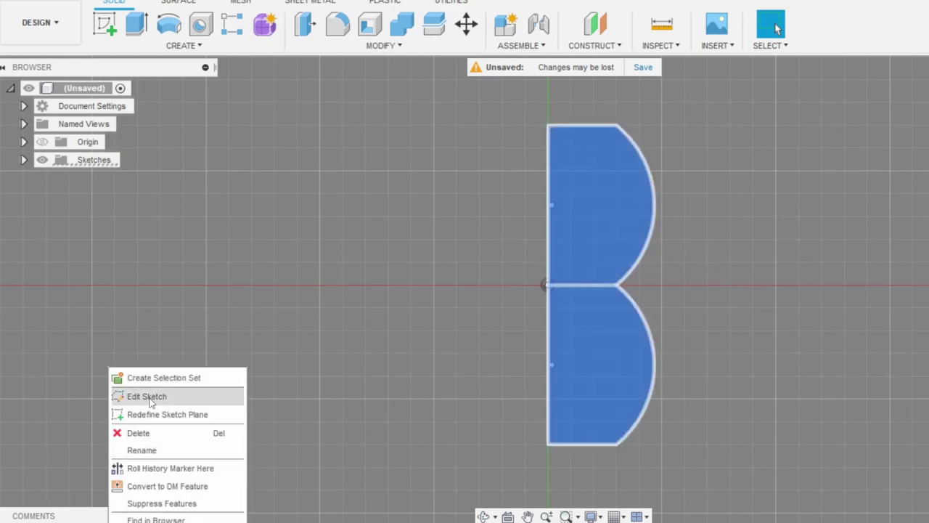
left_click(148, 399)
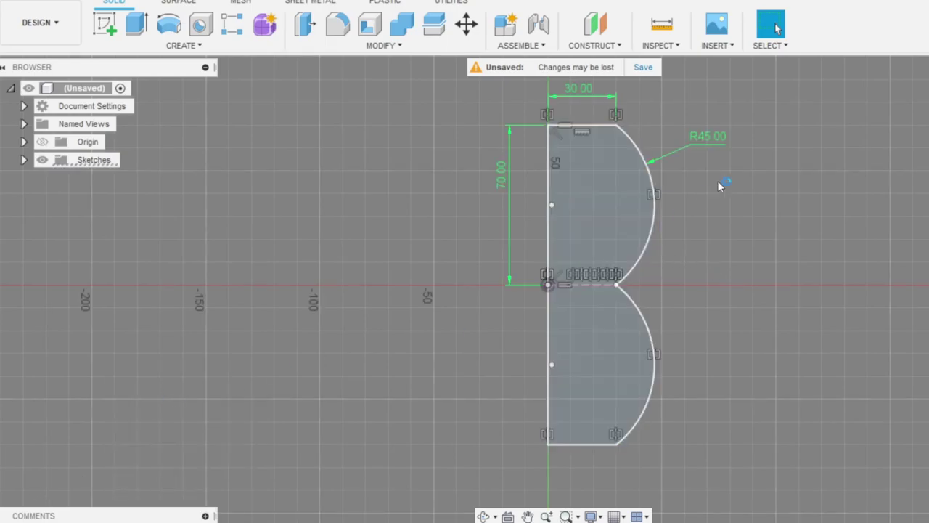
double_click(717, 140)
type("40")
key("Return")
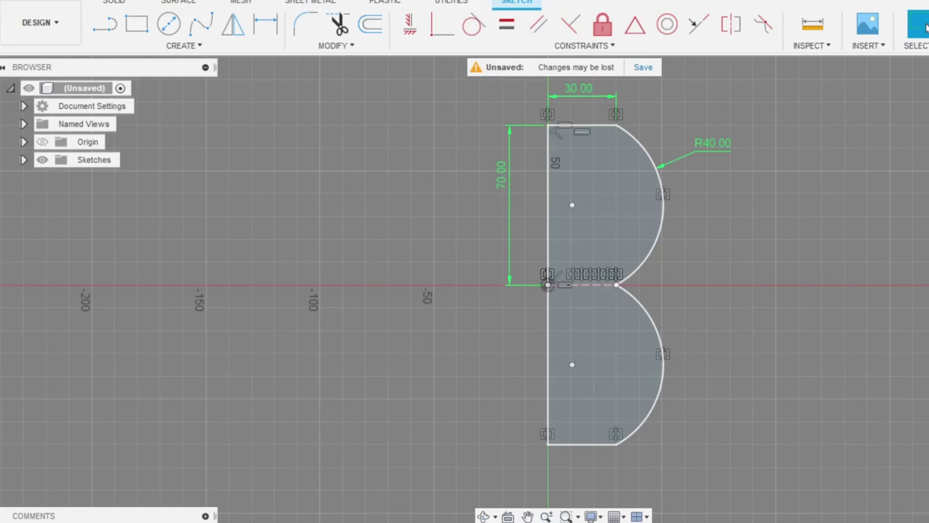
Finish the sketch and revolve the whole two-lobed profile 360° about its long vertical edge into a solid body.
left_click(923, 26)
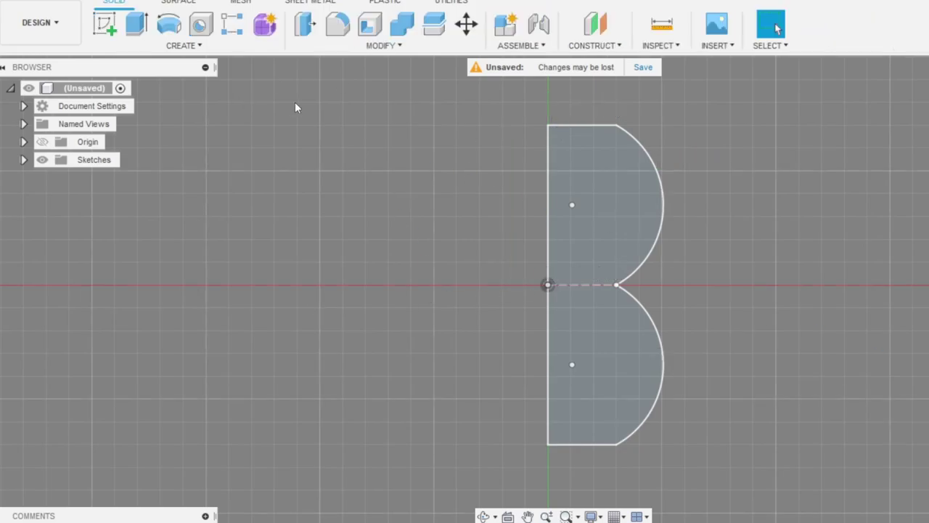
left_click(172, 26)
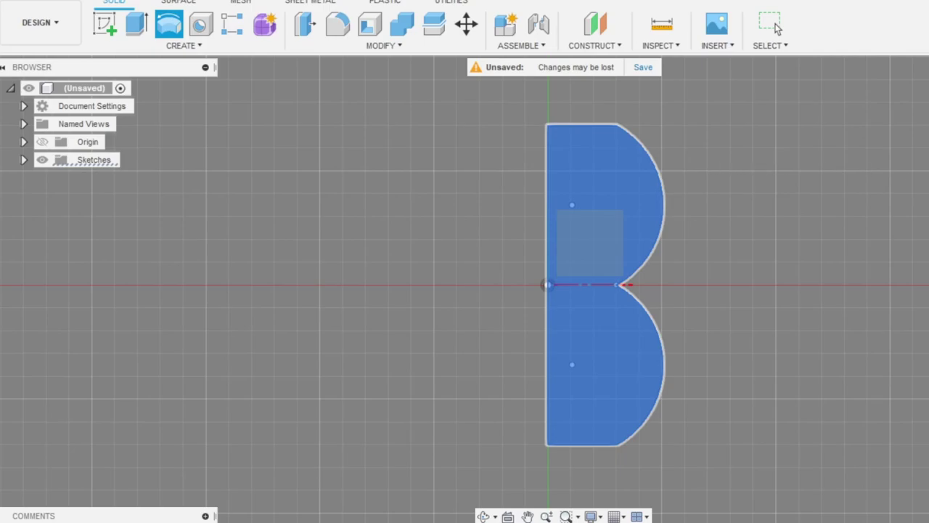
left_click(549, 207)
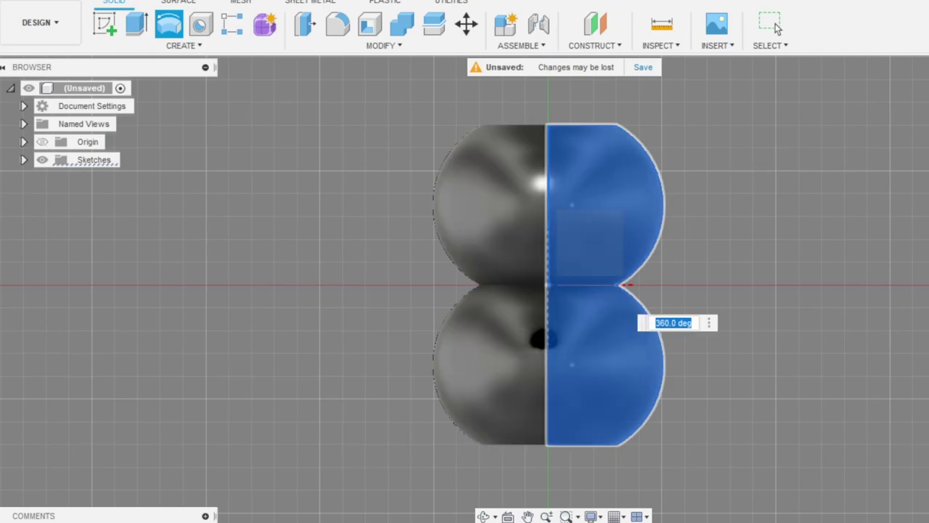
key("Return")
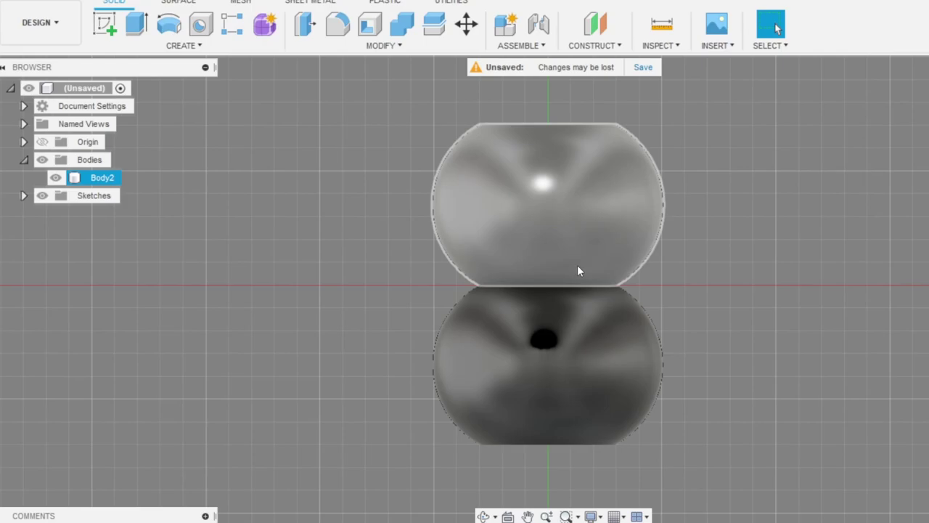
Apply the yellow appearance already available in this design to the entire revolved body.
right_click(99, 178)
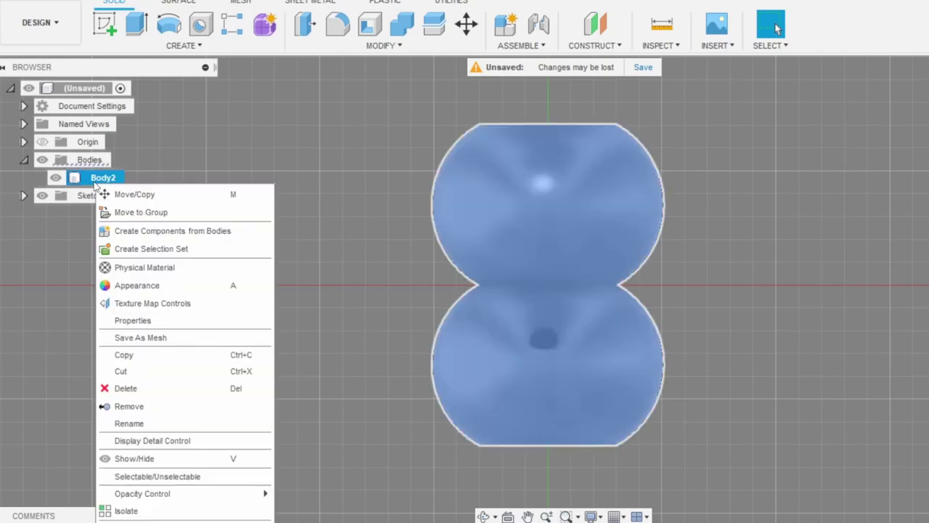
left_click(140, 287)
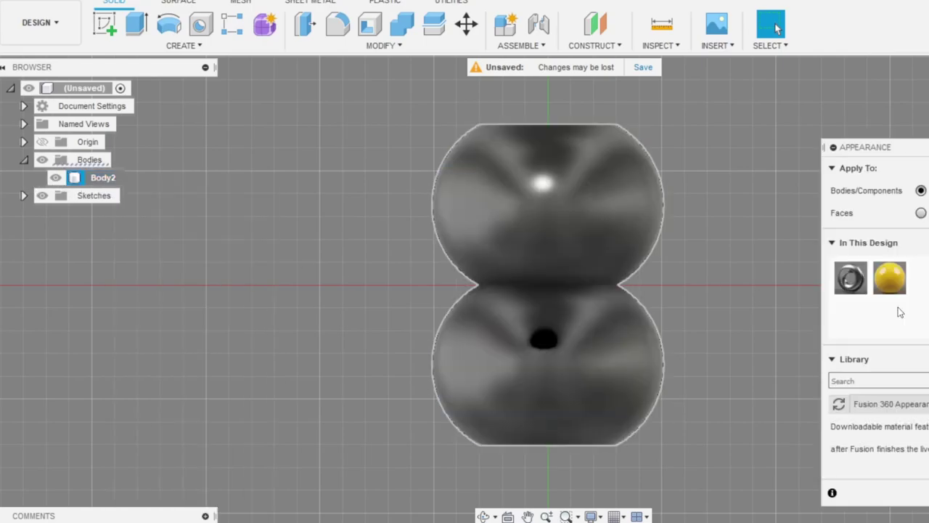
mouse_move(891, 285)
left_mouse_down()
mouse_move(848, 307)
mouse_move(562, 215)
left_mouse_up()
key("Escape")
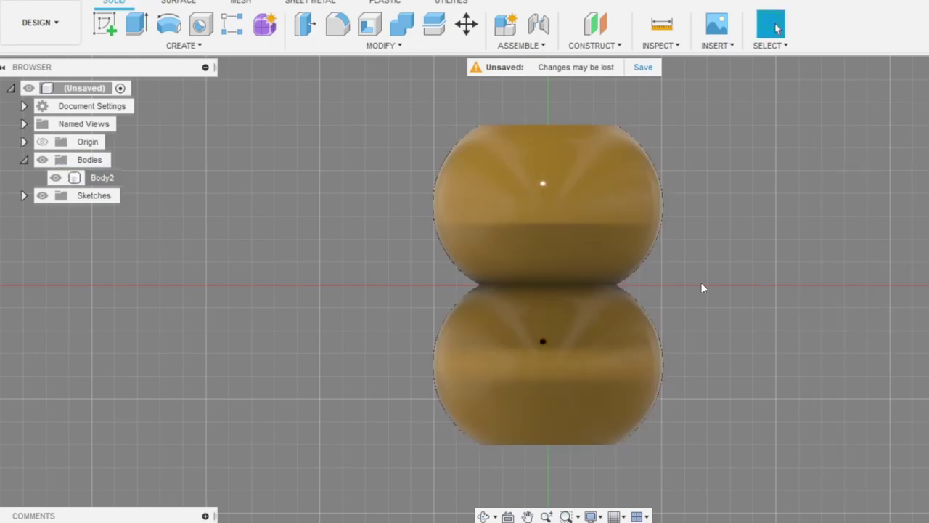
Start a sketch on the vertical side plane and draw a closed triangle with a vertical outer side, its inner corner reaching into the upper lobe.
middle_click_drag(710, 196, 890, 169, "shift")
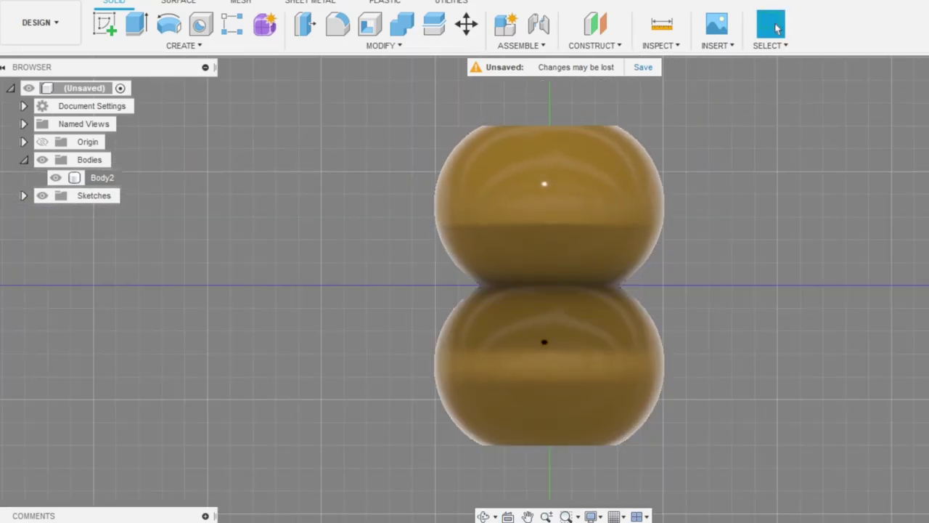
left_click(109, 24)
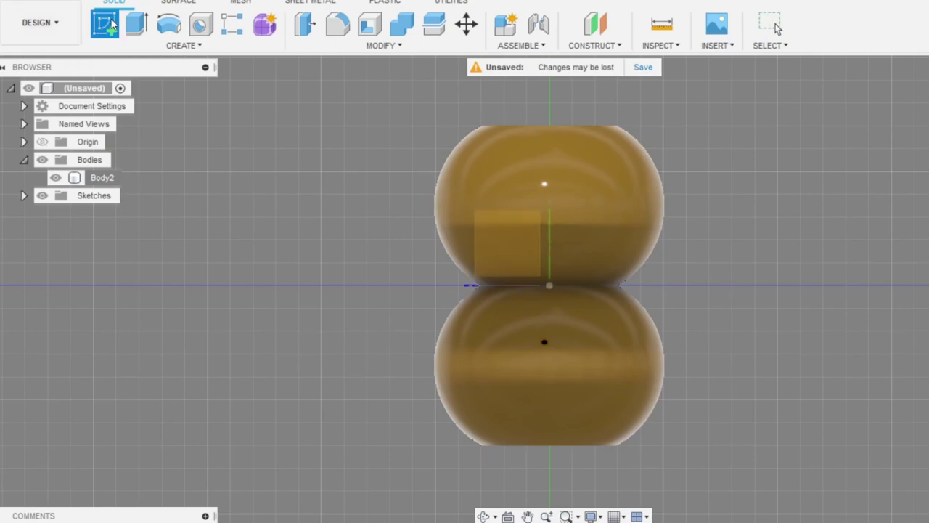
left_click(506, 241)
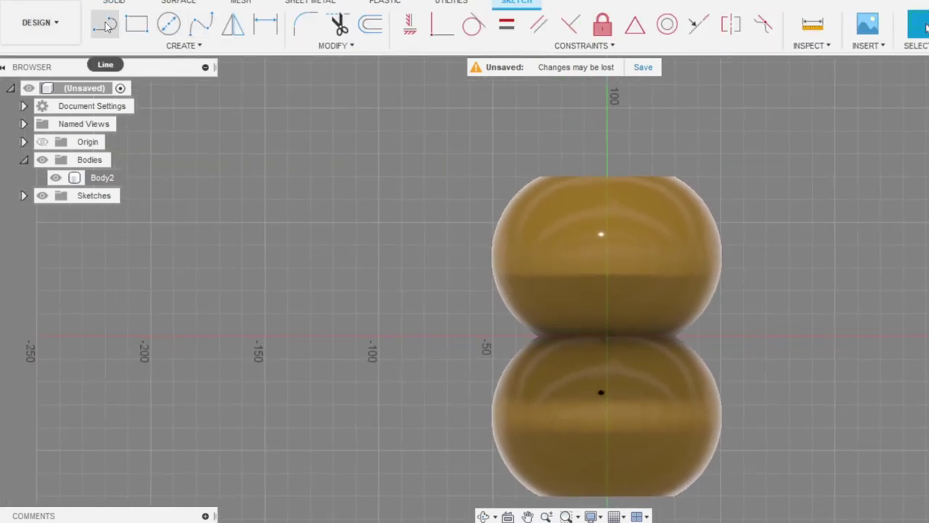
left_click(468, 169)
left_click(538, 234)
left_click(468, 381)
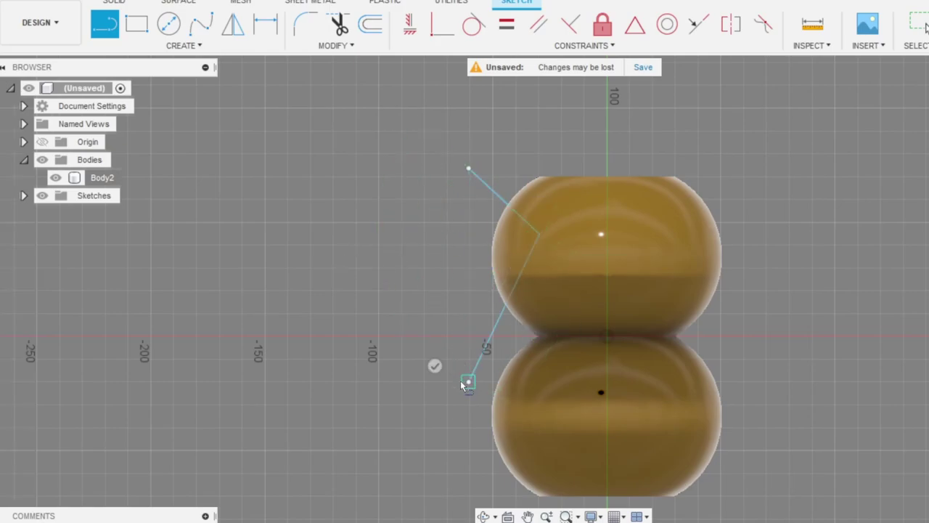
left_click(468, 169)
scroll(543, 268, "up", 3)
right_click(323, 230)
left_click(383, 224)
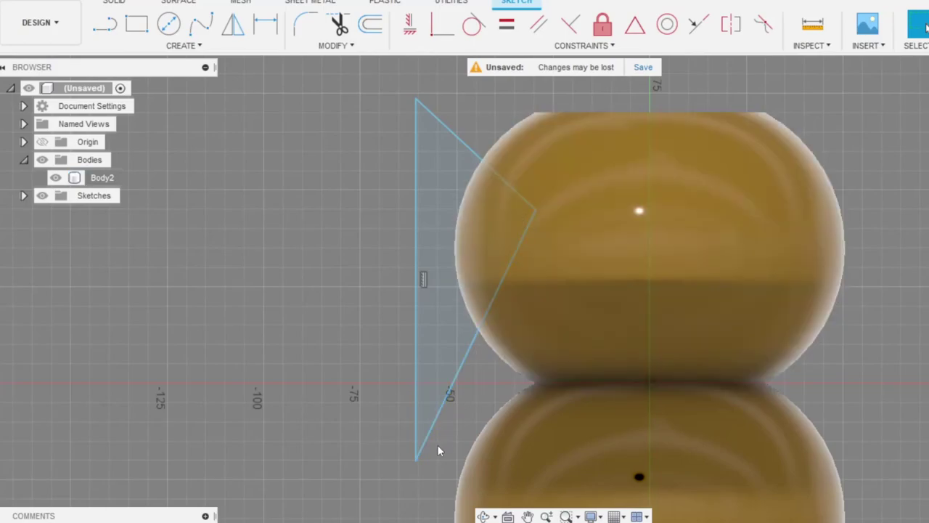
Reshape the triangle into a narrow wedge with its outer corner above the recess area and its lowest corner near the waist, and finish the sketch.
mouse_move(417, 461)
left_mouse_down()
mouse_move(501, 403)
mouse_move(444, 403)
left_mouse_up()
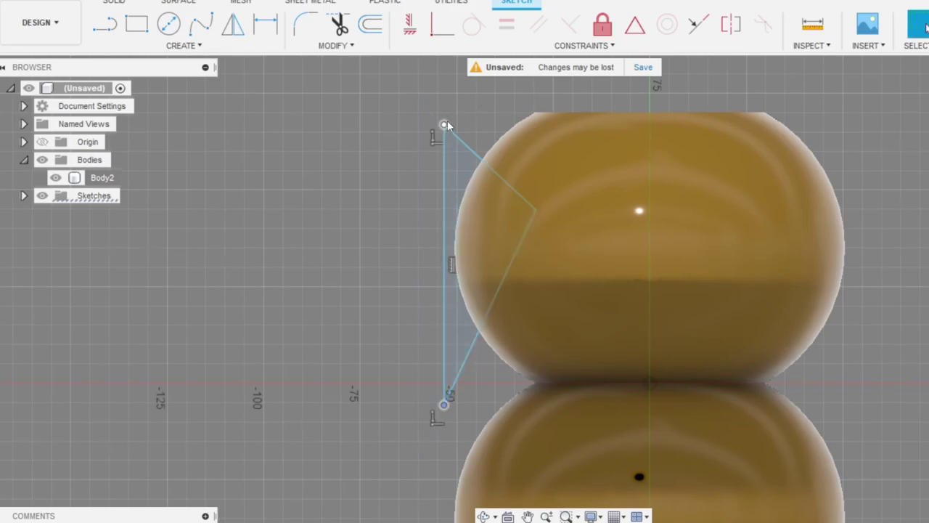
left_click_drag(447, 125, 421, 112)
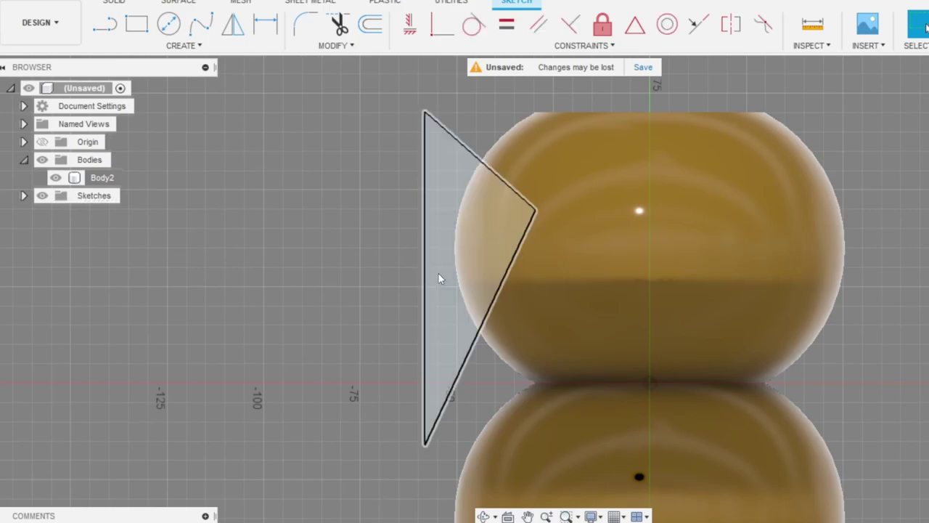
left_click_drag(425, 113, 397, 76)
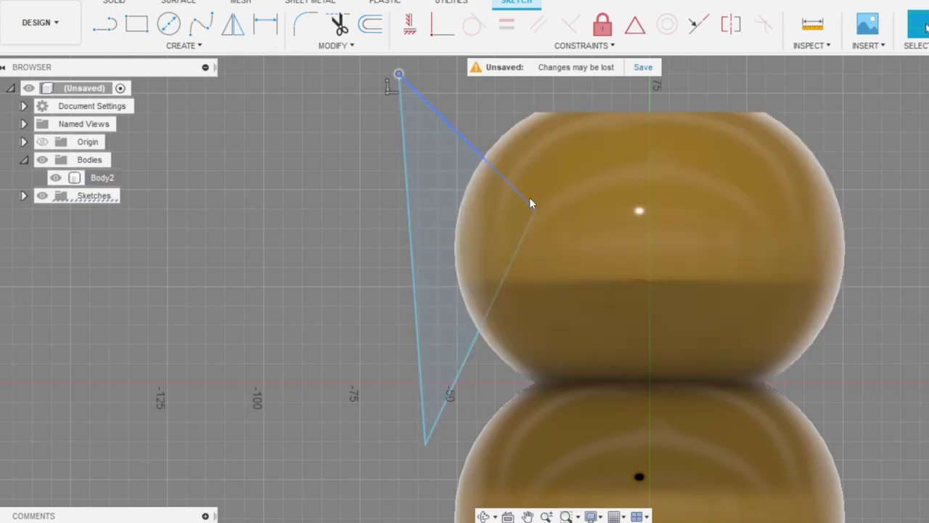
mouse_move(535, 206)
left_mouse_down()
mouse_move(533, 171)
mouse_move(535, 191)
left_mouse_up()
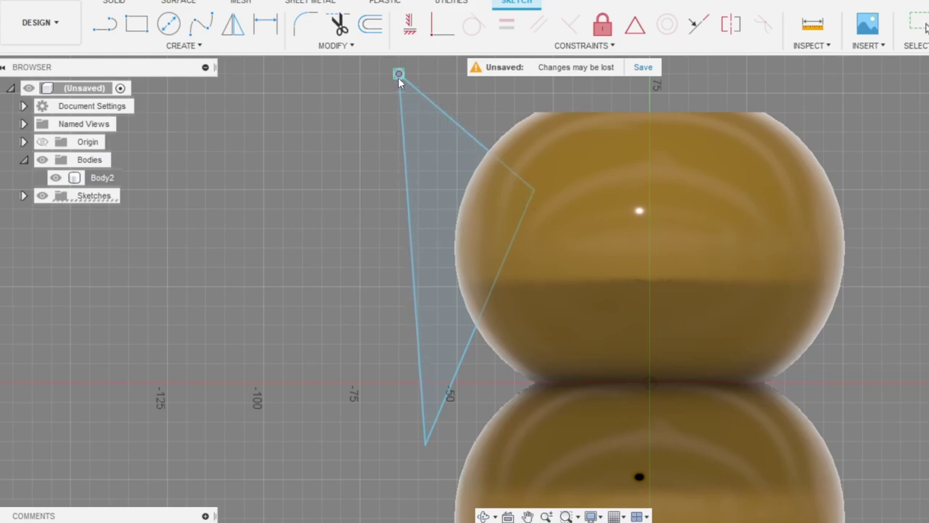
left_click_drag(398, 75, 419, 75)
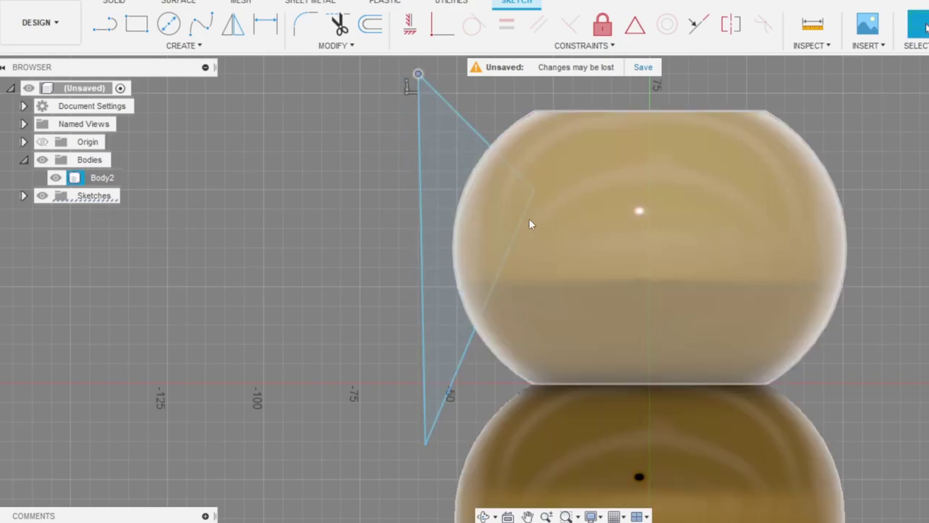
mouse_move(426, 443)
left_mouse_down()
mouse_move(466, 429)
mouse_move(491, 396)
mouse_move(469, 428)
mouse_move(487, 394)
mouse_move(476, 403)
left_mouse_up()
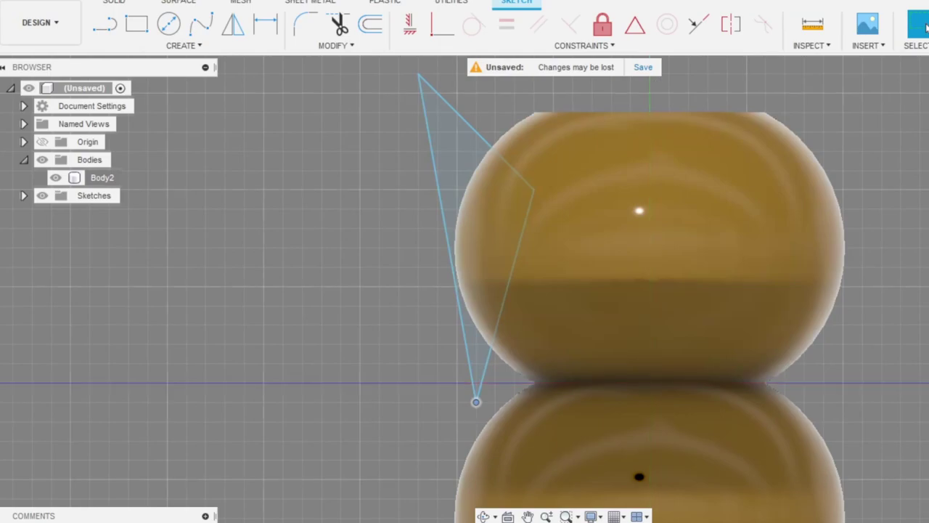
left_click(923, 26)
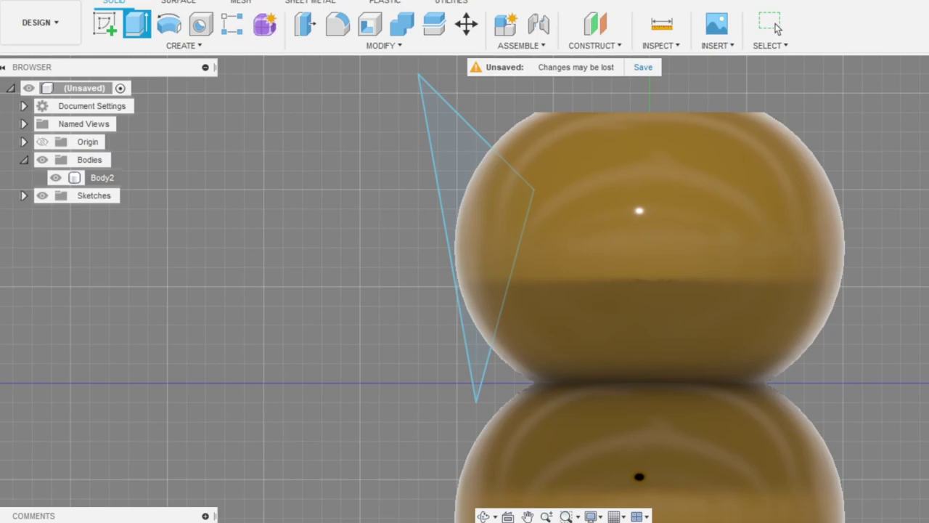
Extrude the triangular profile as a cut across the full width of the upper lobe, leaving a wedge-shaped recess in its front.
left_click(452, 152)
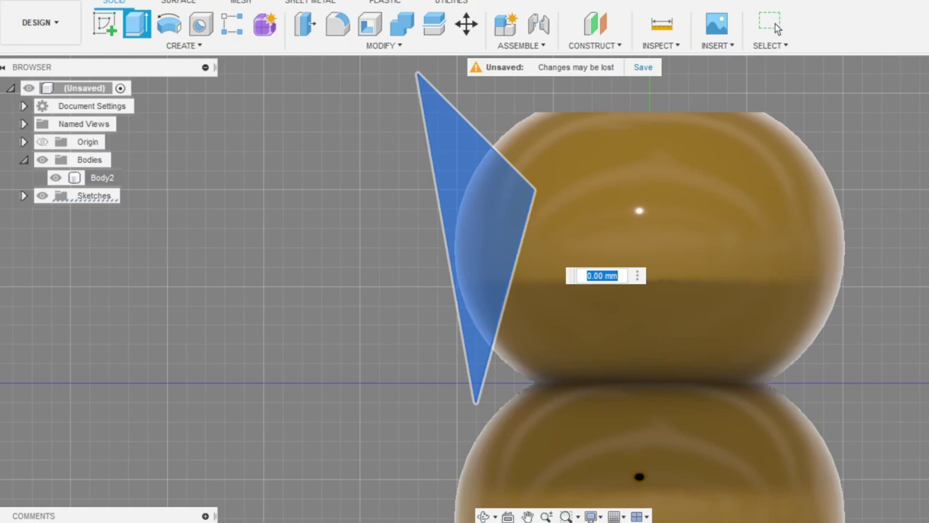
left_click(928, 291)
left_click(928, 296)
mouse_move(621, 266)
middle_mouse_down("shift")
mouse_move(660, 274)
mouse_move(678, 266)
mouse_move(614, 264)
middle_mouse_up("shift")
left_click(928, 346)
middle_click_drag(439, 244, 539, 229, "shift")
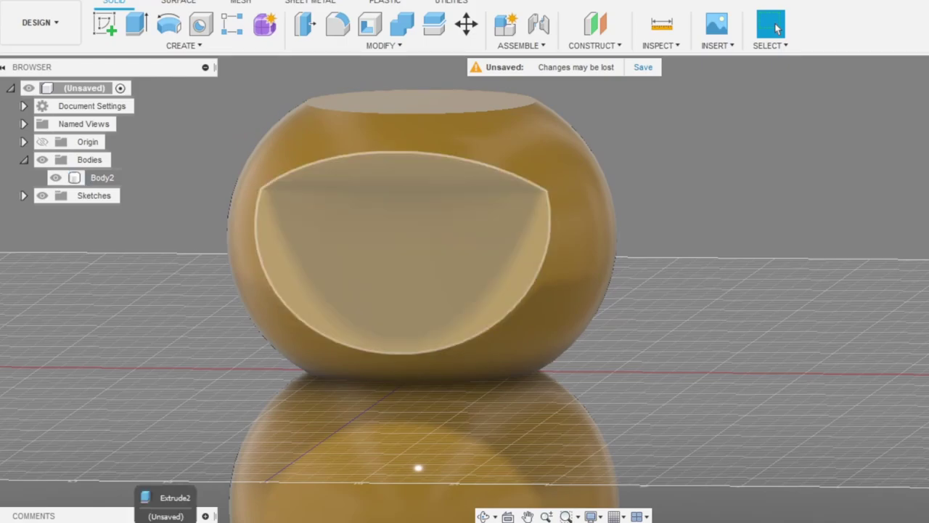
Reopen the triangle sketch, move the wedge's inner corner outward to make the recess shallower, and finish the sketch.
left_click(162, 522)
right_click(161, 522)
left_click(210, 418)
right_click(146, 518)
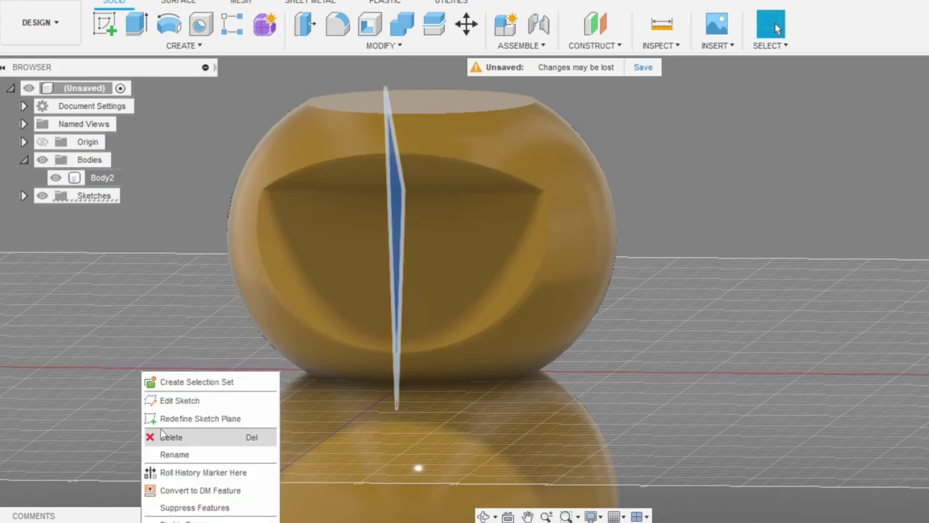
left_click(174, 397)
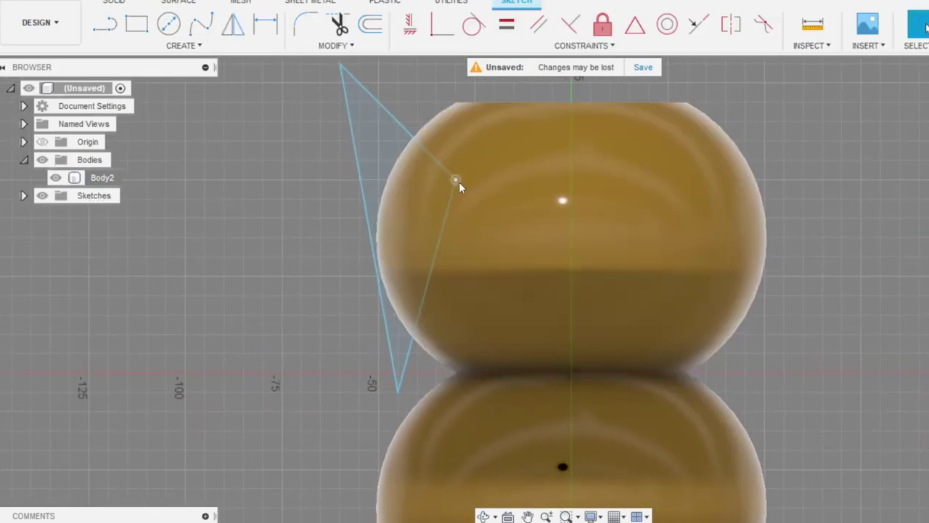
left_click_drag(452, 184, 436, 185)
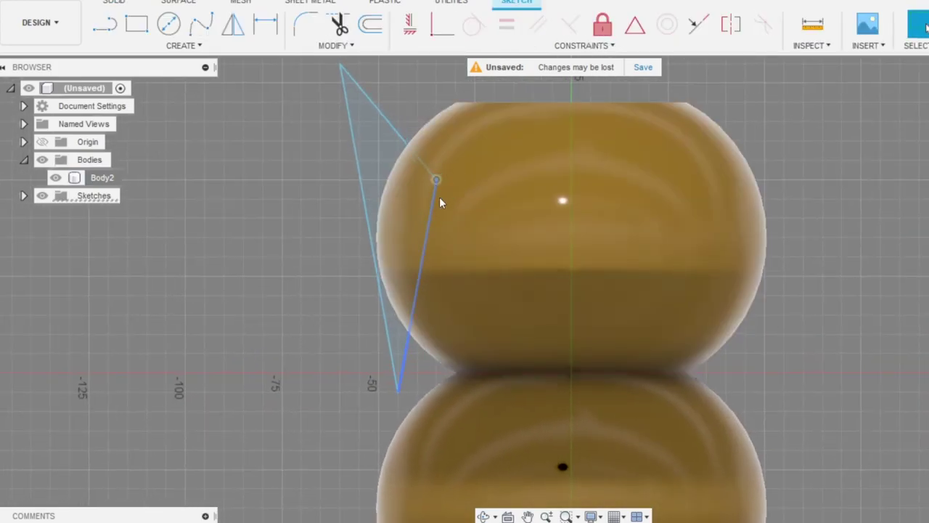
left_click(928, 24)
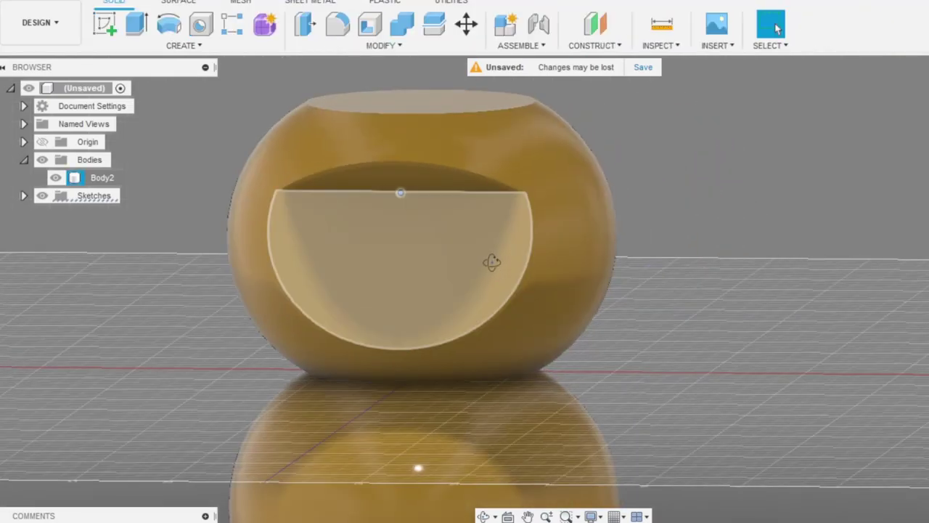
Create a sketch on the recess's large flat face and draw a flat ellipse about 30 mm wide, centred on the midpoint of its upper edge.
mouse_move(502, 259)
middle_mouse_down("shift")
mouse_move(426, 263)
mouse_move(408, 280)
mouse_move(375, 282)
mouse_move(419, 272)
mouse_move(376, 281)
mouse_move(471, 293)
mouse_move(587, 215)
mouse_move(566, 238)
mouse_move(542, 226)
mouse_move(557, 240)
mouse_move(664, 230)
middle_mouse_up("shift")
scroll(600, 221, "up", 2)
scroll(528, 231, "up", 2)
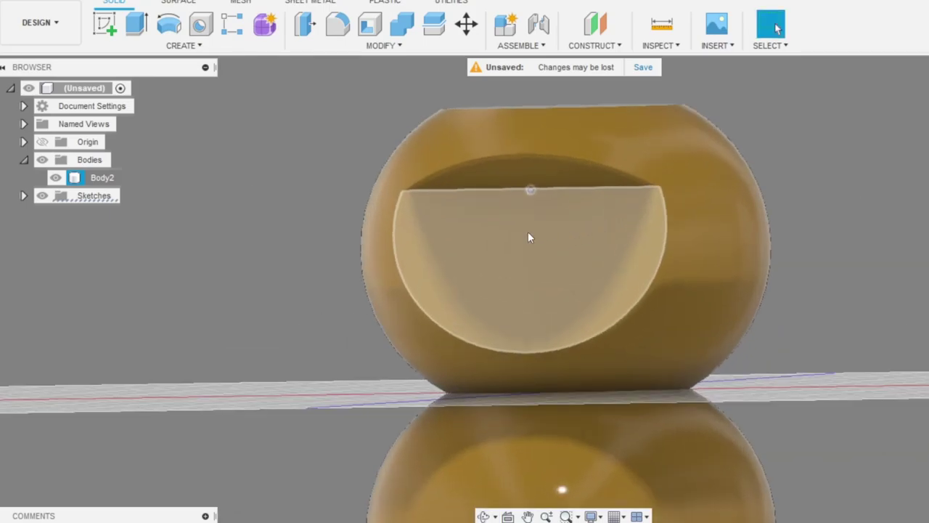
left_click(528, 232)
right_click(532, 237)
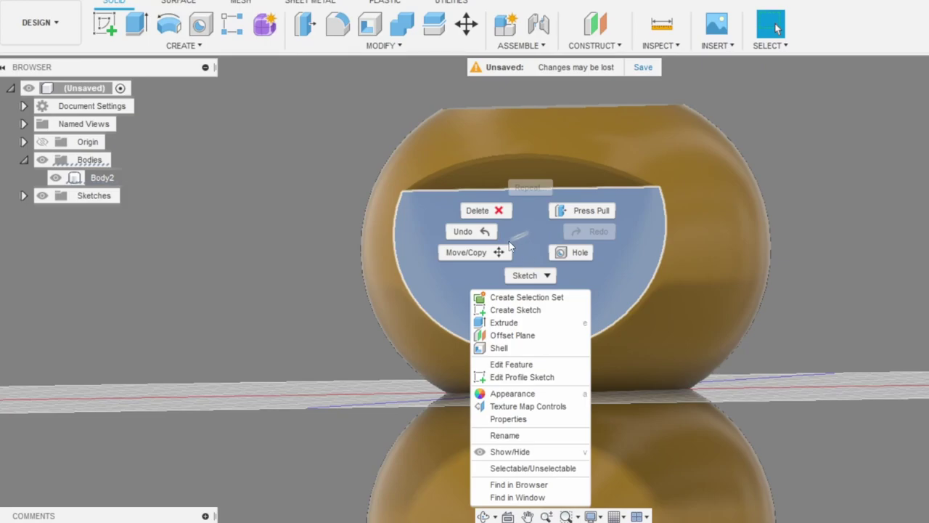
left_click(517, 310)
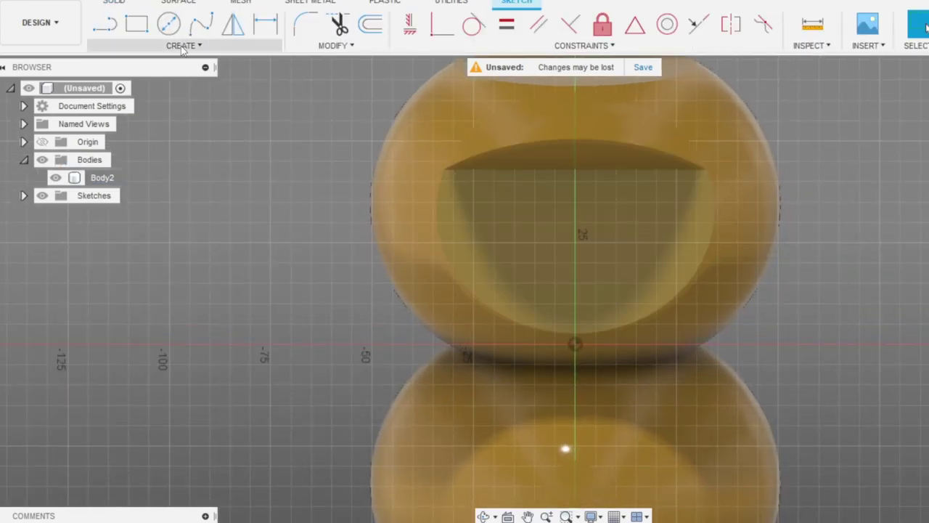
left_click(184, 45)
left_click(114, 144)
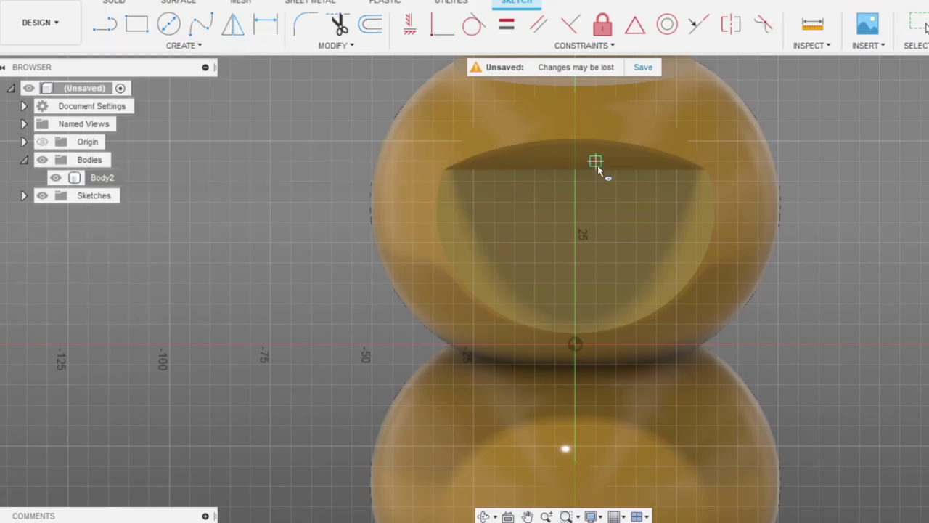
left_click(574, 169)
left_click(636, 170)
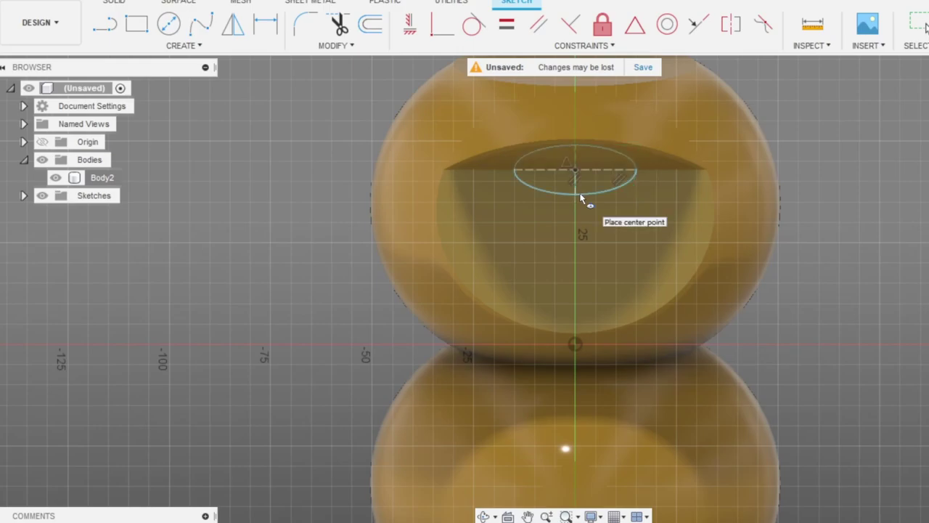
Draw a 30 mm line along the ellipse's long axis from end to end and finish the sketch.
left_click(103, 24)
left_click(513, 171)
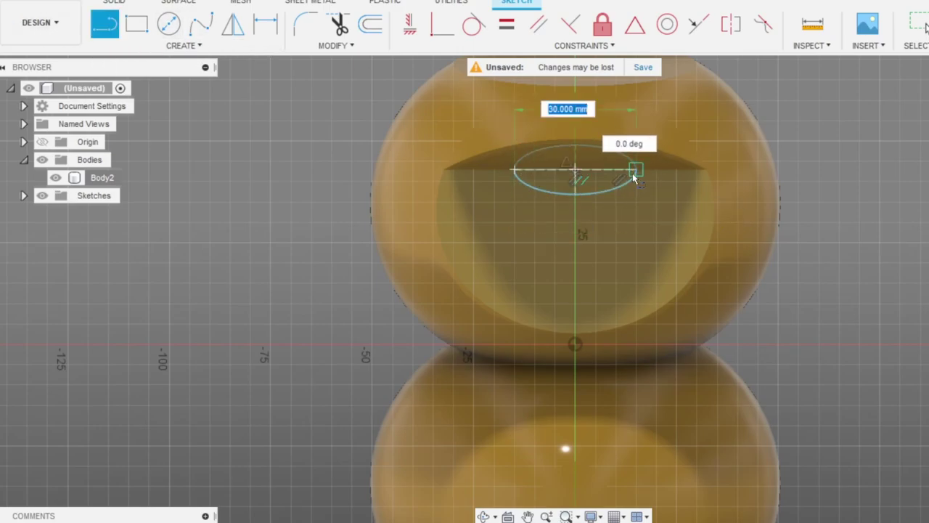
left_click(636, 171)
left_click(925, 28)
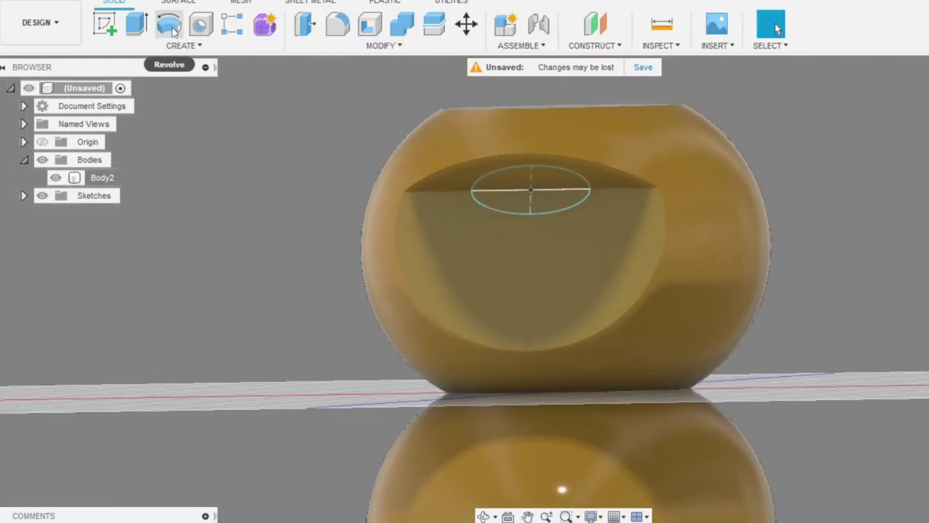
Revolve the lower half of the ellipse 360° about its dividing line as a cut into the recess, and select the resulting curved face.
left_click(171, 26)
left_click(560, 209)
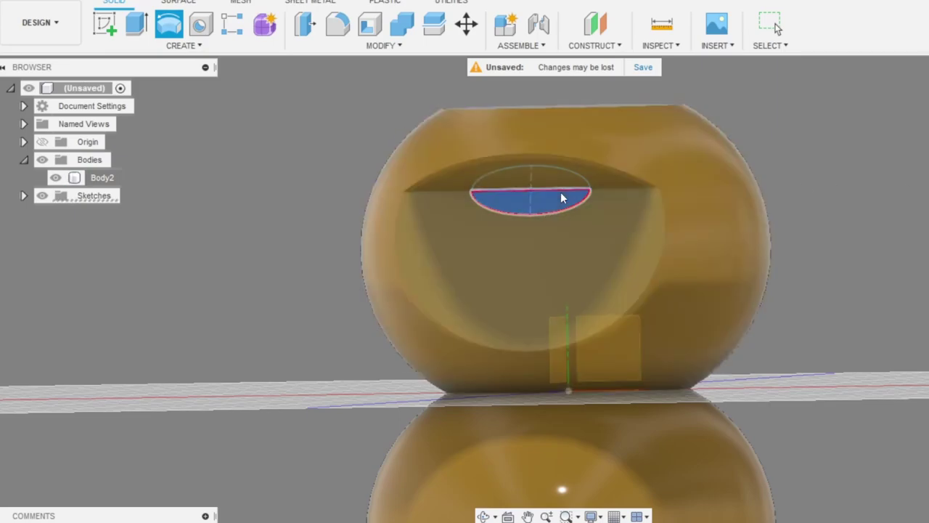
left_click(562, 191)
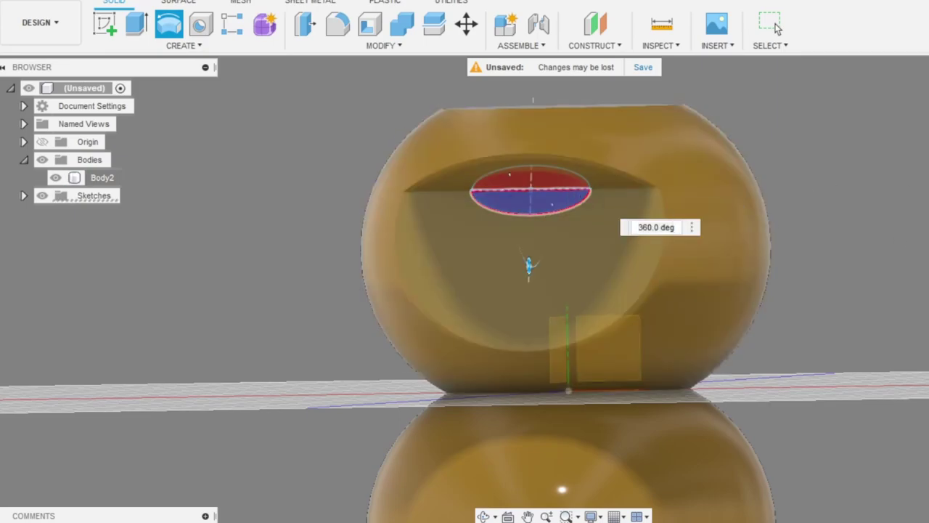
key("Return")
middle_click_drag(659, 236, 554, 207, "shift")
left_click(556, 214)
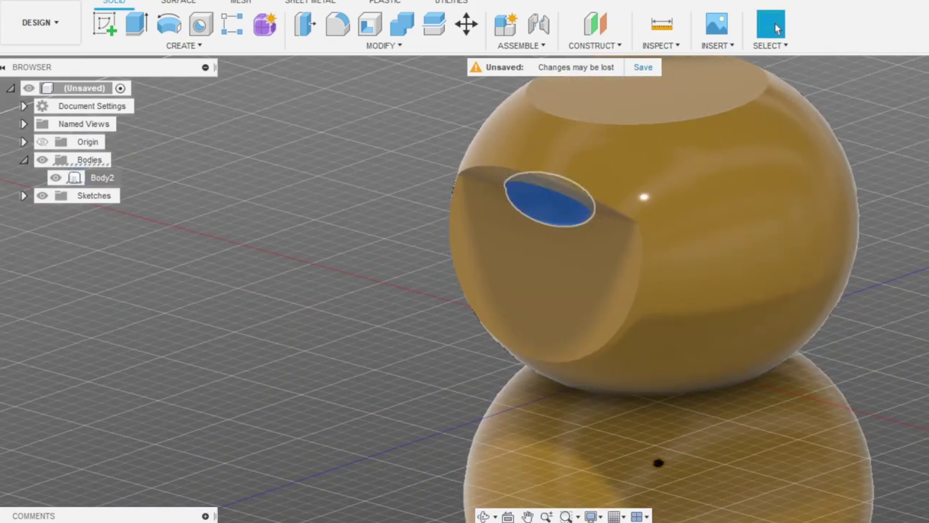
Edit the elliptical revolve feature so that its operation is Join instead of a cut.
right_click(198, 521)
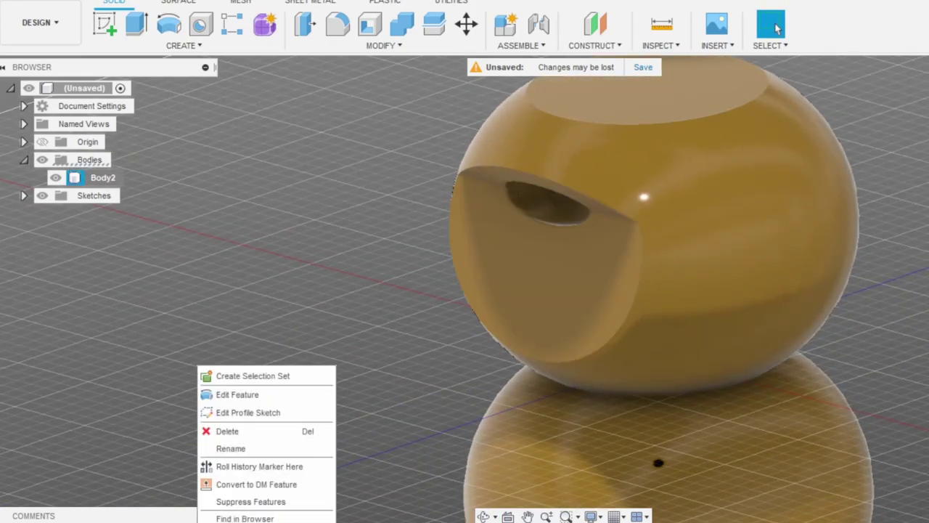
left_click(241, 392)
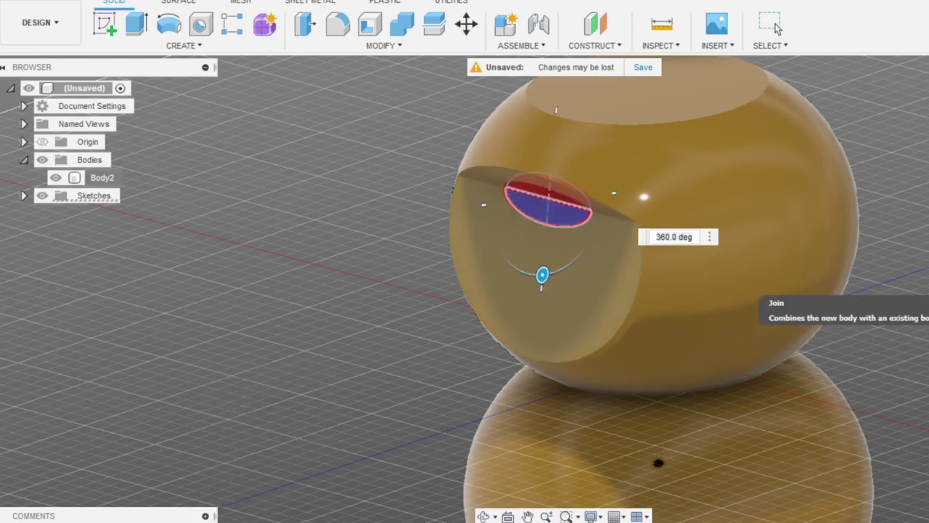
left_click(928, 301)
key("Return")
middle_click_drag(692, 279, 572, 248, "shift")
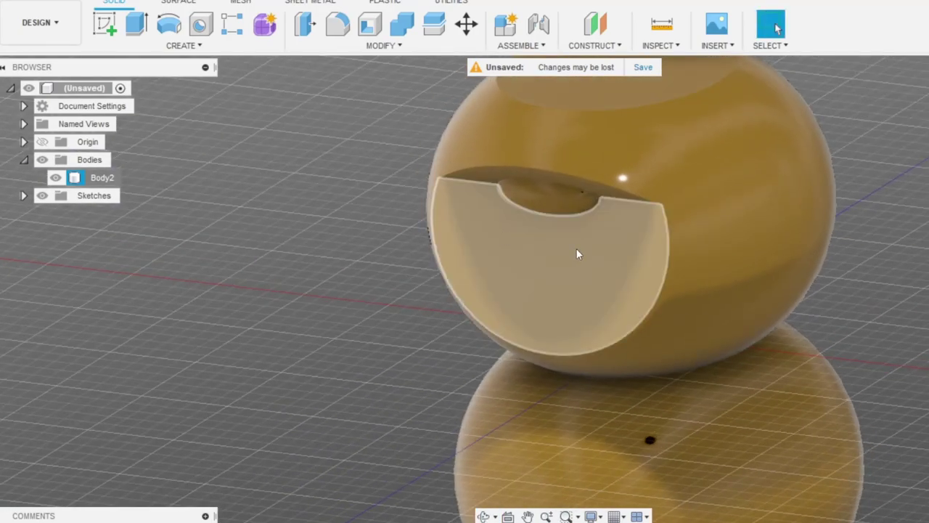
left_click(576, 249)
right_click(577, 248)
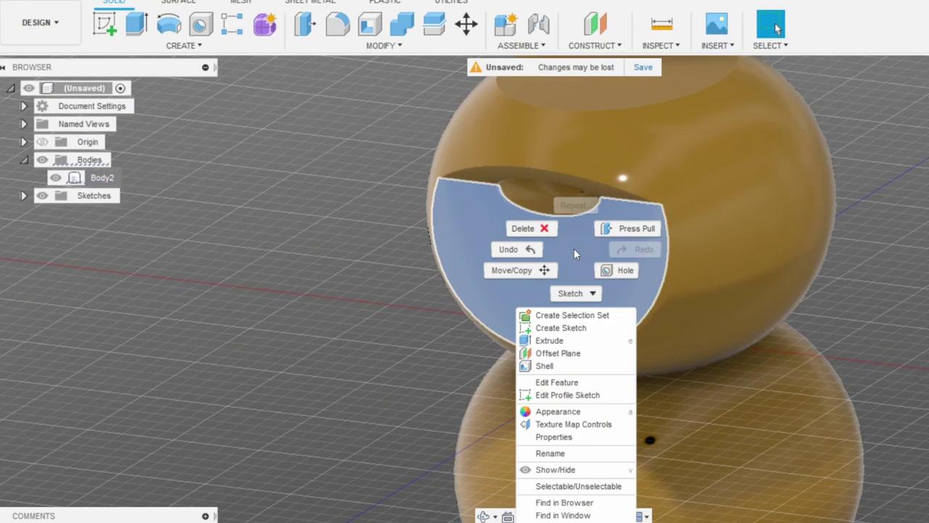
left_click(187, 46)
key("Escape")
left_click(187, 46)
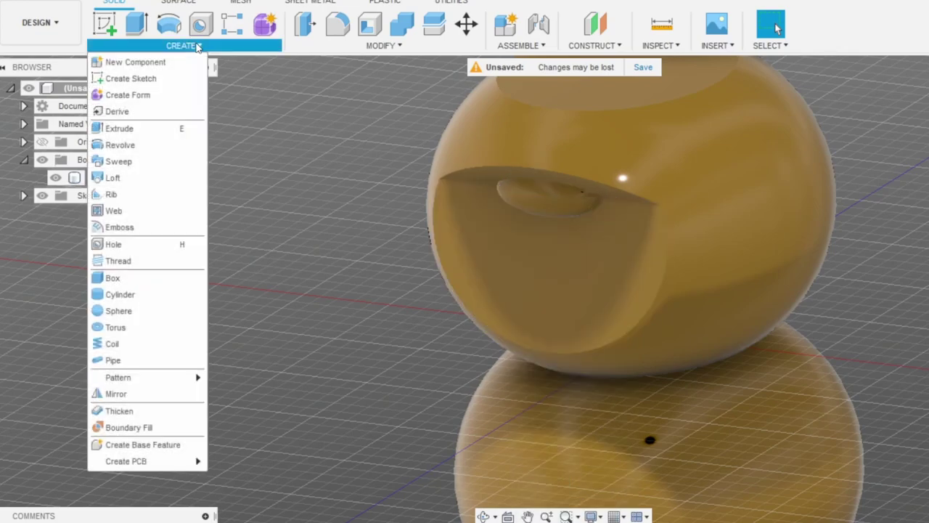
left_click(124, 327)
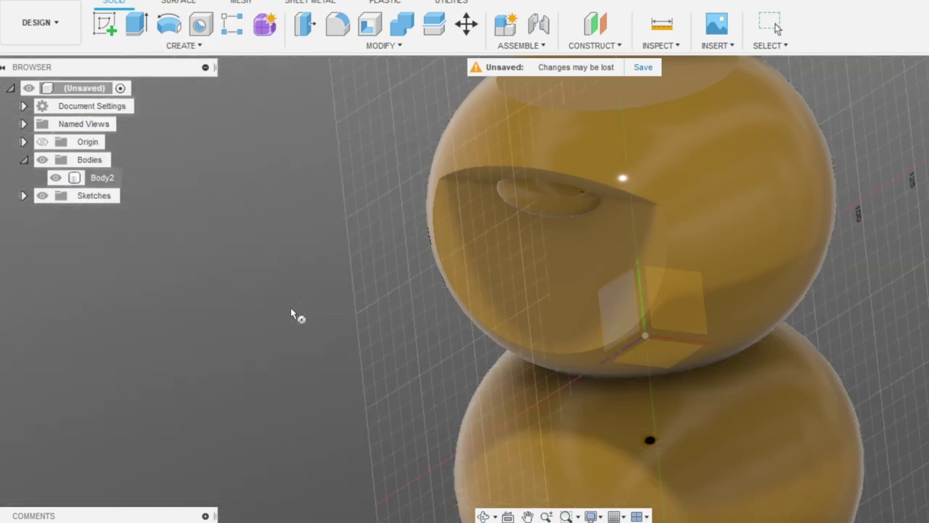
left_click(601, 270)
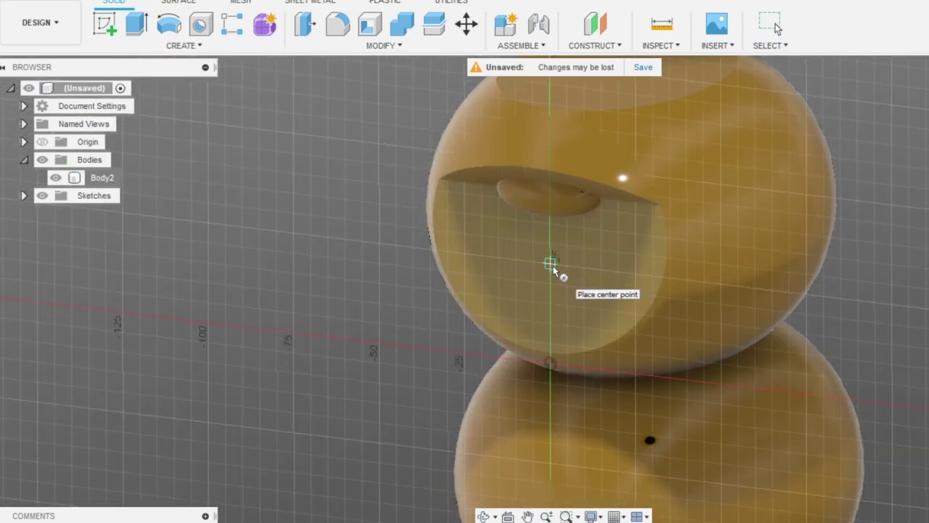
left_click(551, 263)
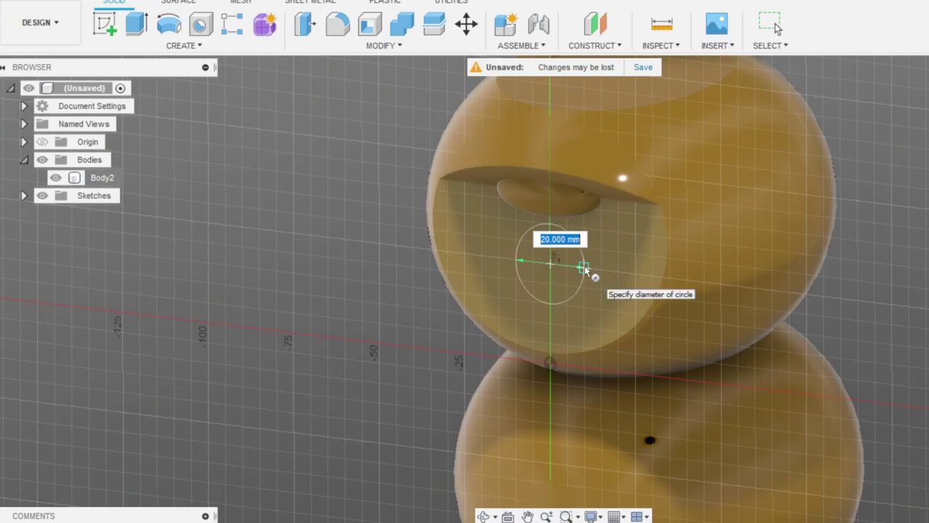
left_click(586, 269)
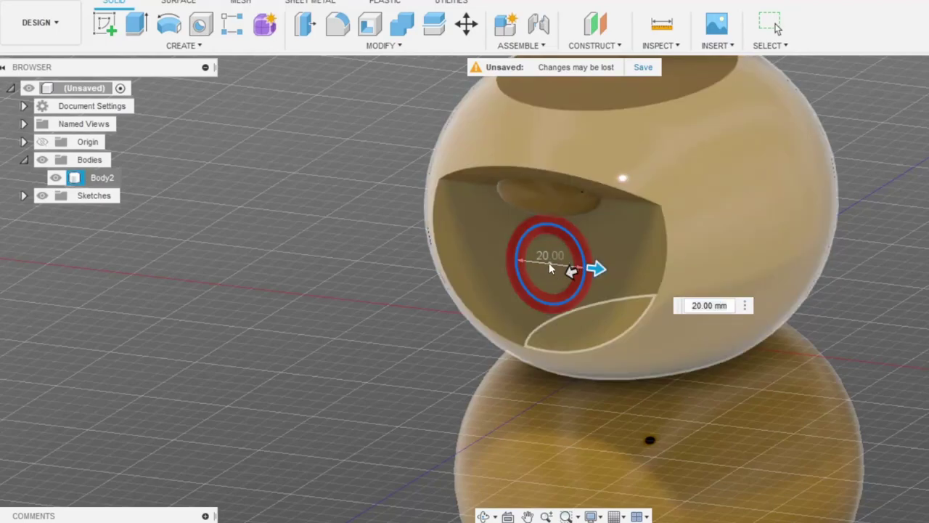
mouse_move(550, 269)
left_mouse_down()
mouse_move(553, 281)
mouse_move(553, 271)
left_mouse_up()
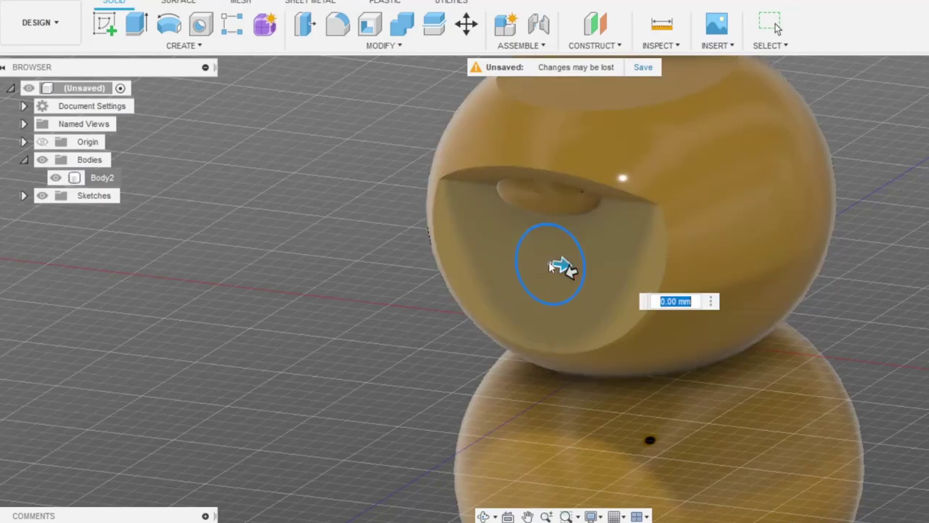
key("Escape")
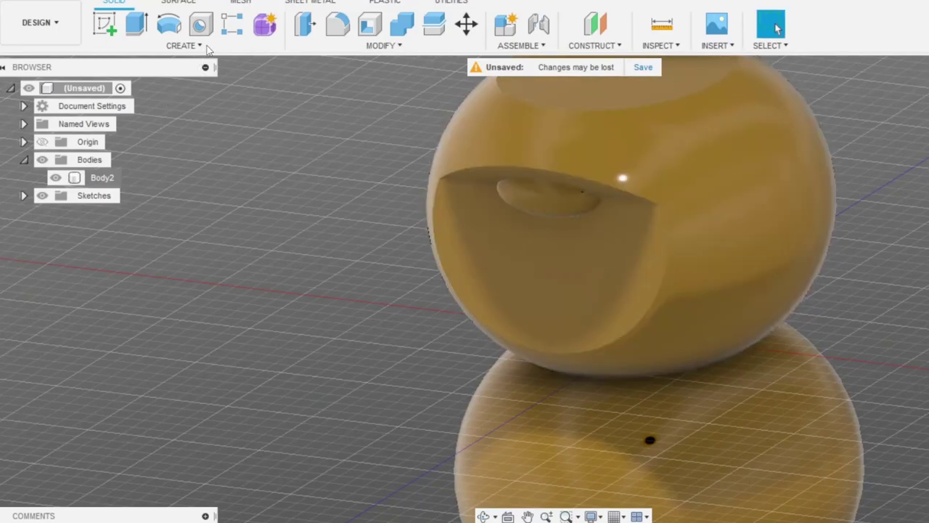
Create a solid torus with a 20 mm diameter on the recess's large flat face, centred below the elliptical detail, as a cut.
left_click(197, 45)
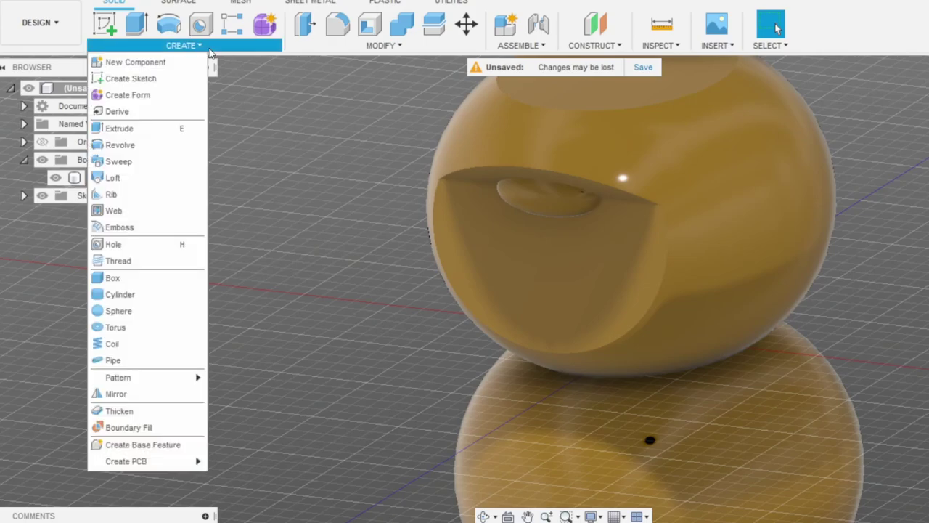
left_click(134, 330)
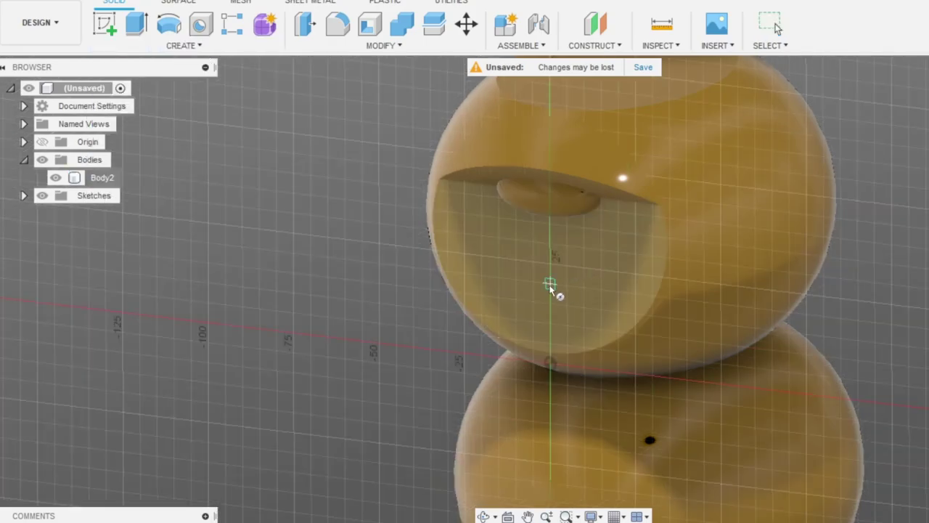
left_click(550, 284)
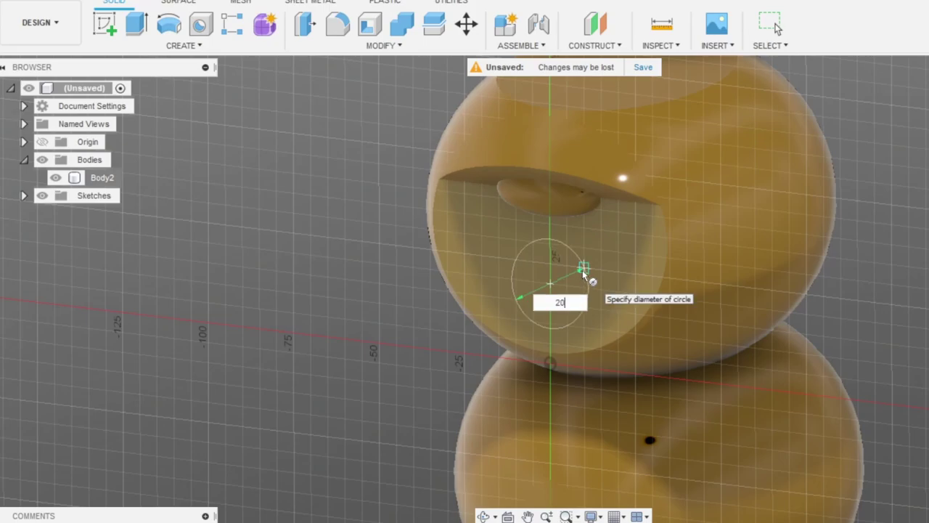
type("20")
key("Return")
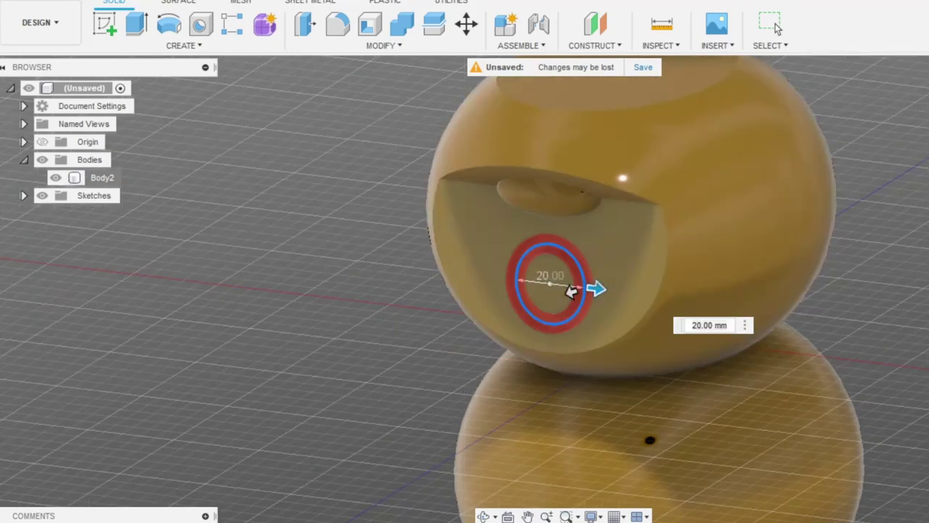
left_click(775, 26)
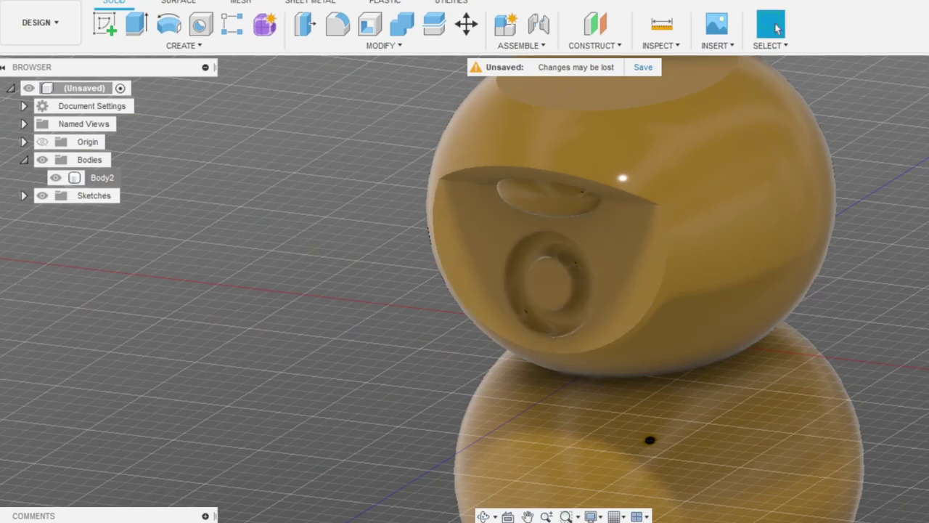
Edit the torus feature and change its operation to New Body.
right_click(211, 522)
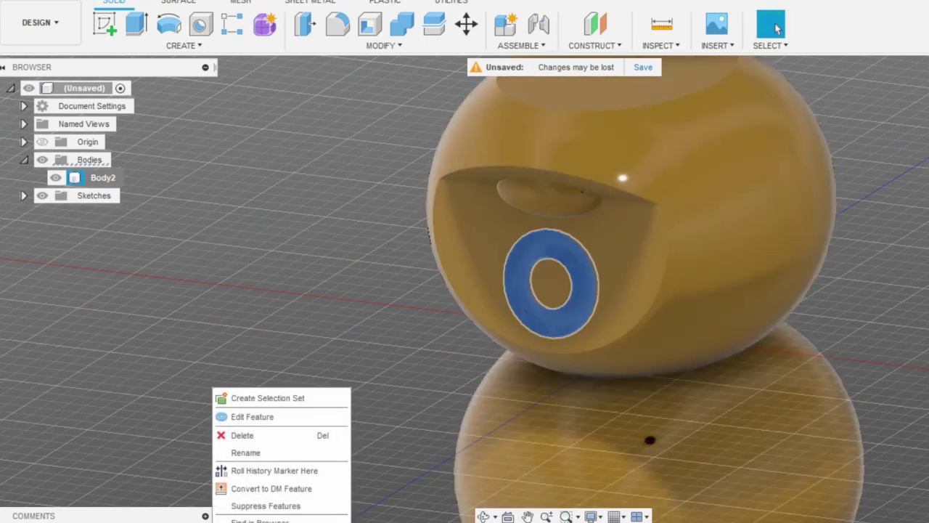
left_click(245, 423)
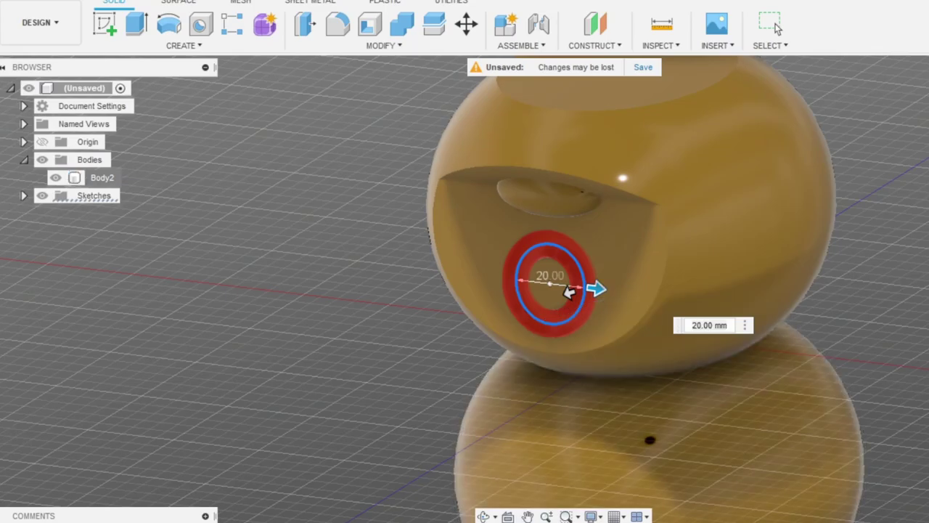
left_click(928, 330)
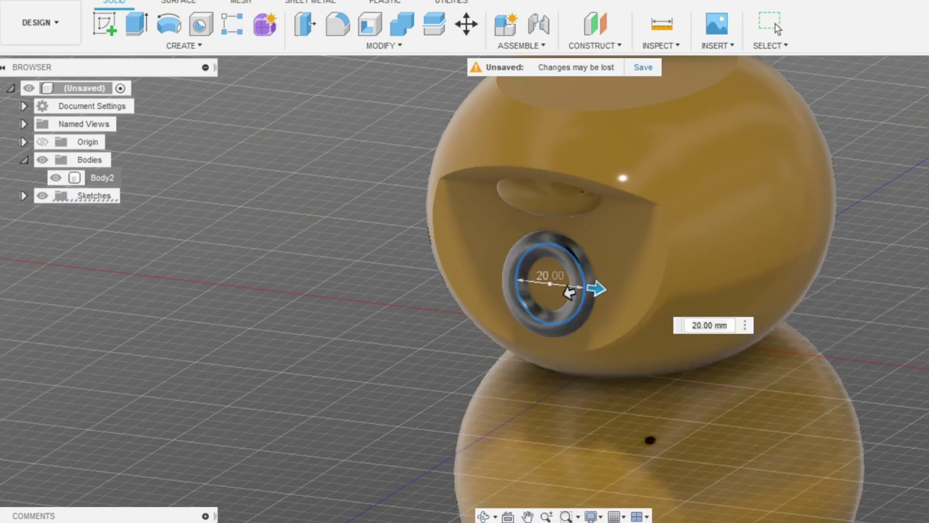
left_click(928, 304)
Move the torus body 1 mm deeper into the main body, perpendicular to the recess's flat face.
middle_click_drag(519, 337, 467, 323, "shift")
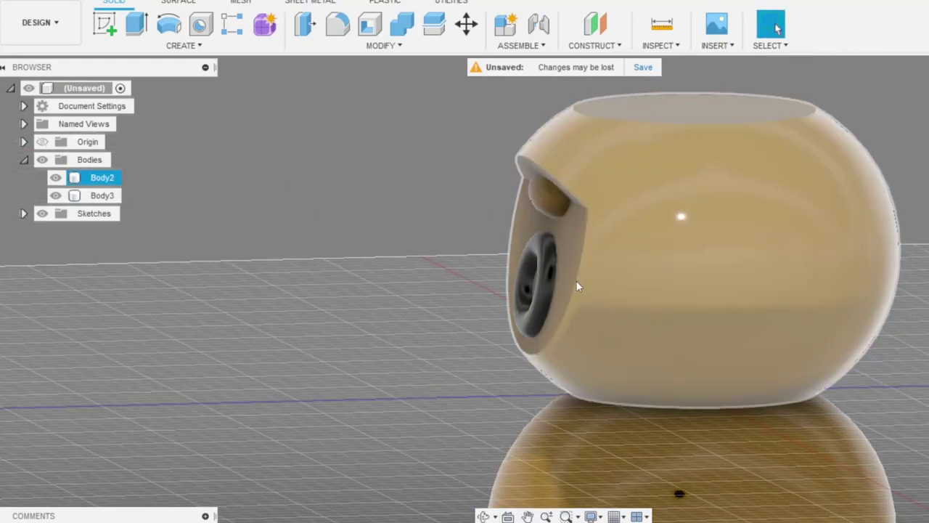
left_click(543, 275)
left_click(544, 275)
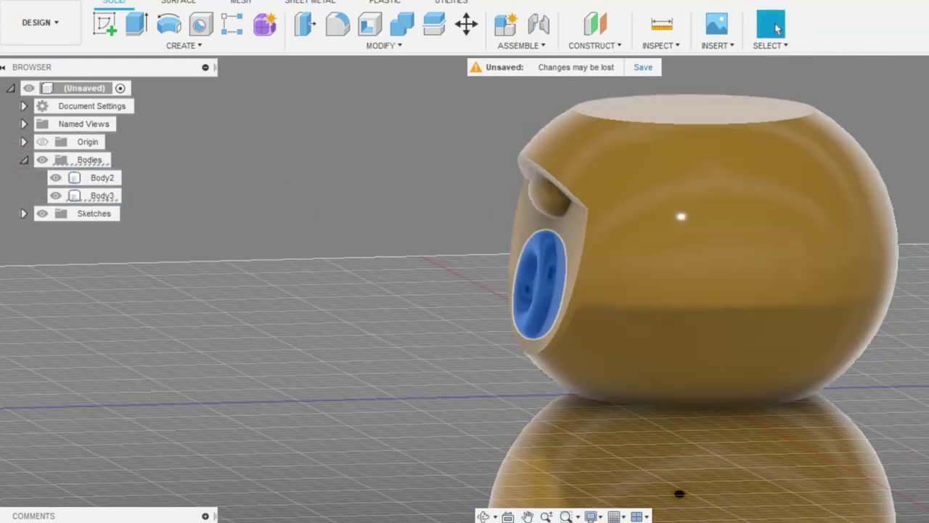
left_click(928, 102)
scroll(465, 344, "up", 8)
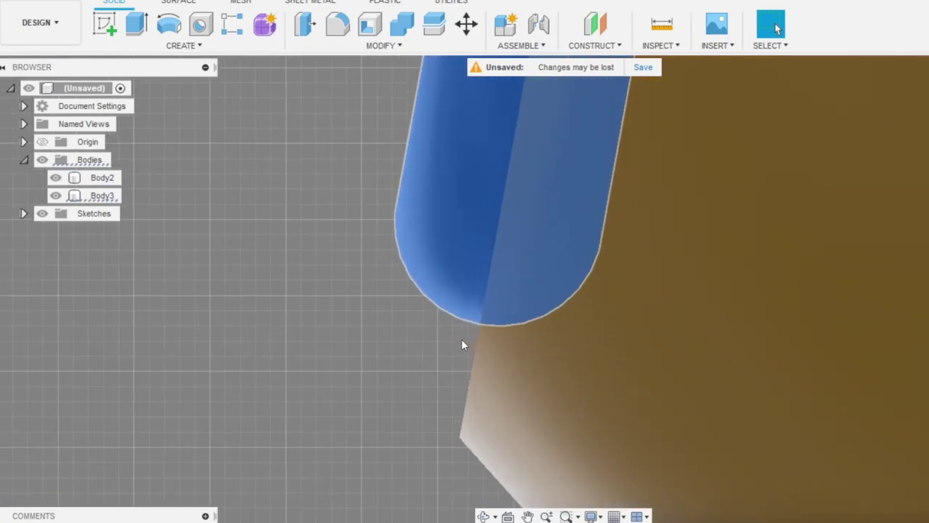
left_click(479, 324)
left_click(400, 326)
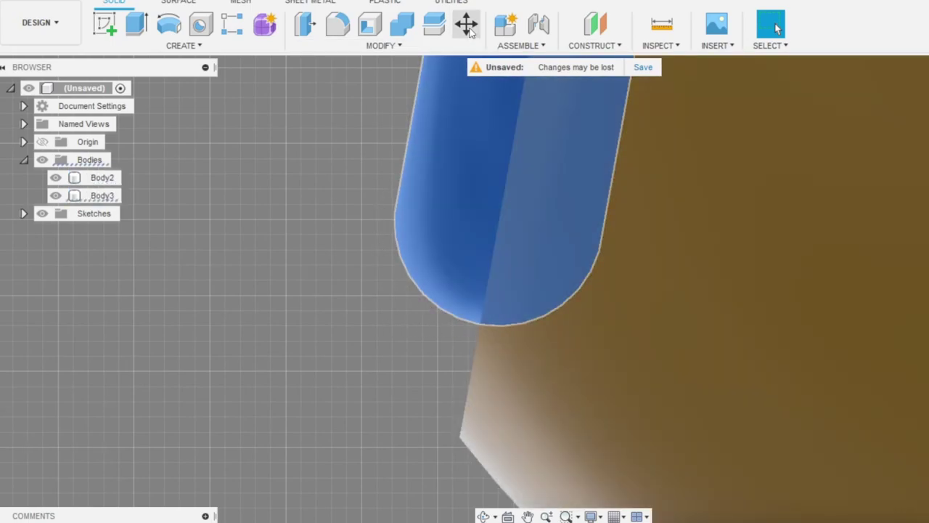
left_click(471, 33)
scroll(430, 254, "down", 3)
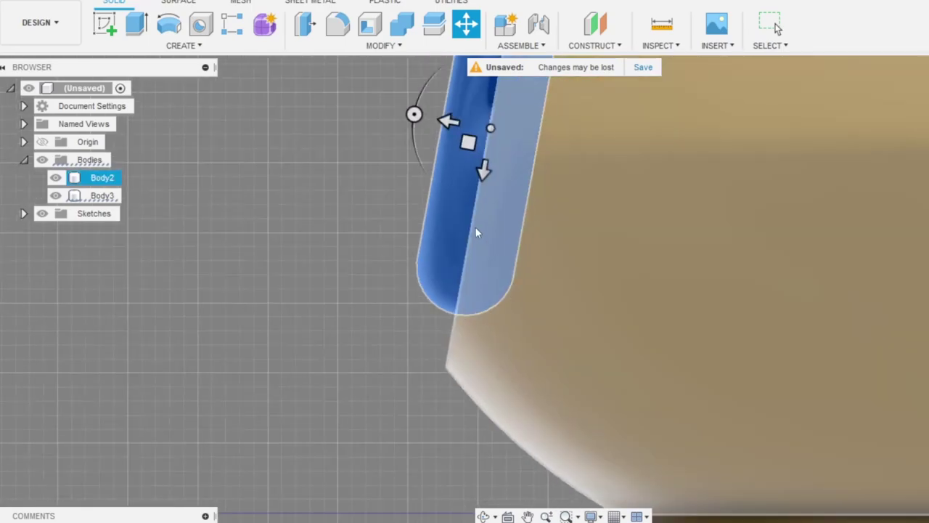
left_click_drag(445, 121, 454, 124)
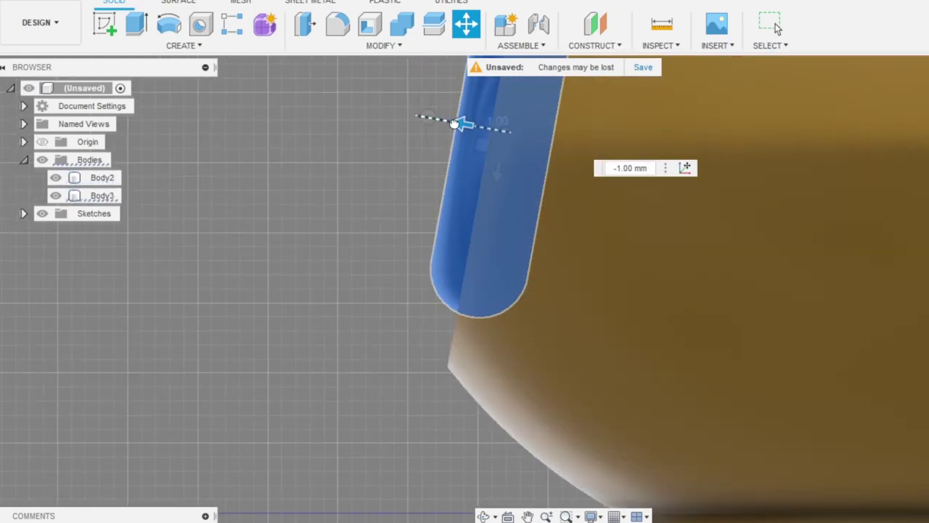
scroll(444, 312, "up", 5)
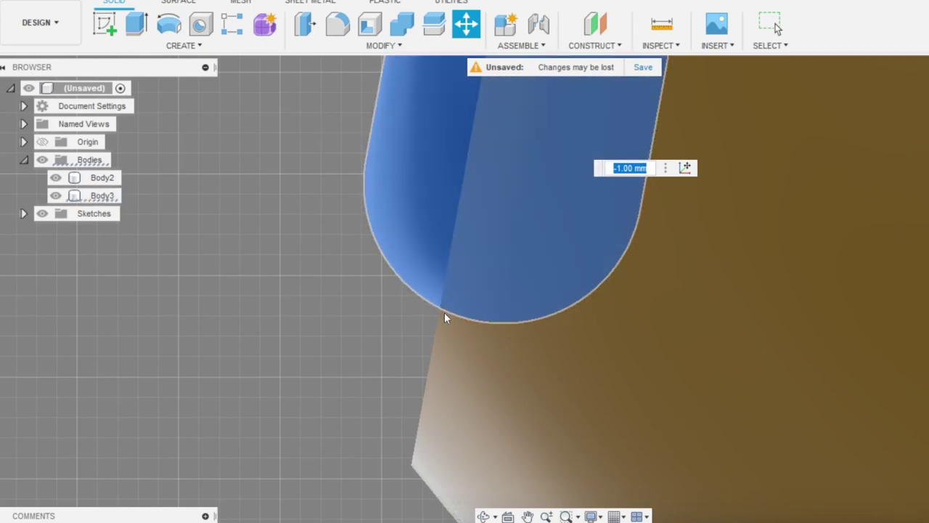
key("Return")
Combine the torus body with the yellow main body into a single body.
scroll(422, 271, "down", 10)
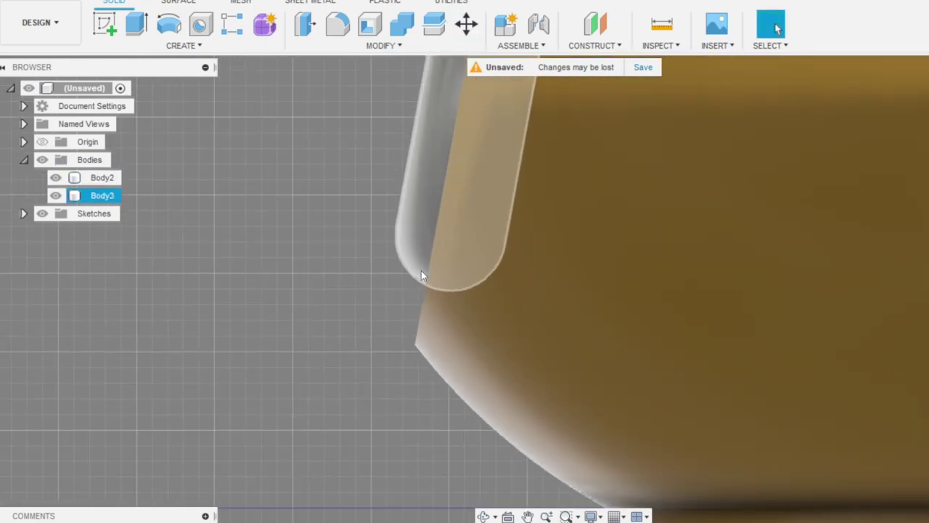
middle_click_drag(479, 228, 536, 257, "shift")
scroll(504, 258, "up", 5)
scroll(507, 302, "down", 5)
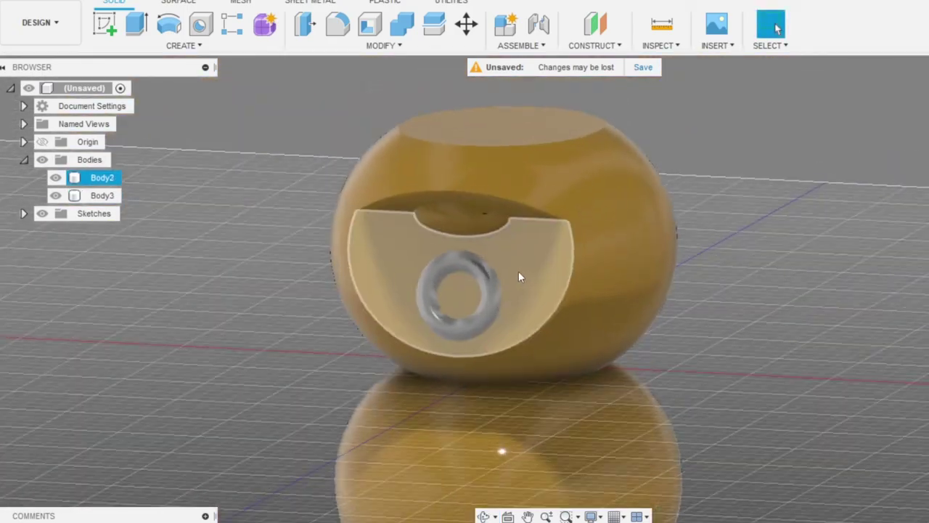
scroll(519, 272, "up", 1)
left_click(381, 45)
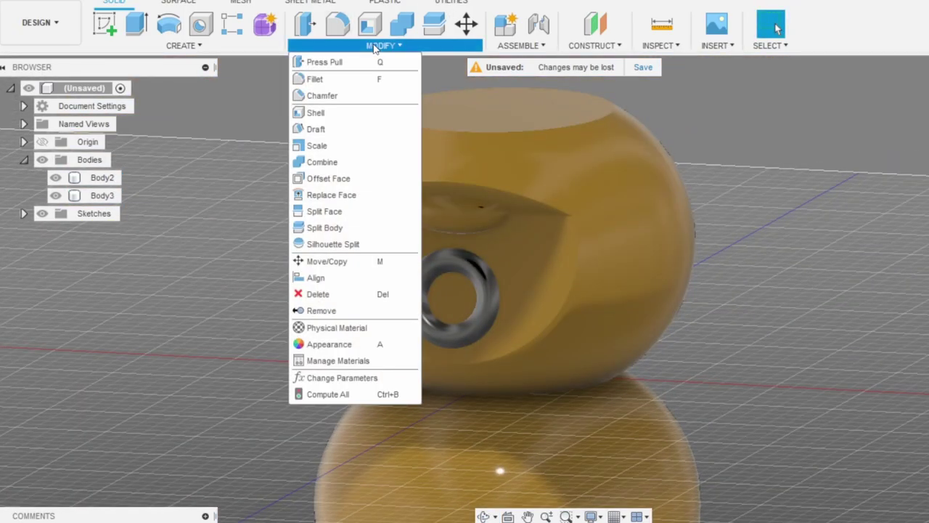
left_click(336, 166)
left_click(592, 170)
left_click(495, 294)
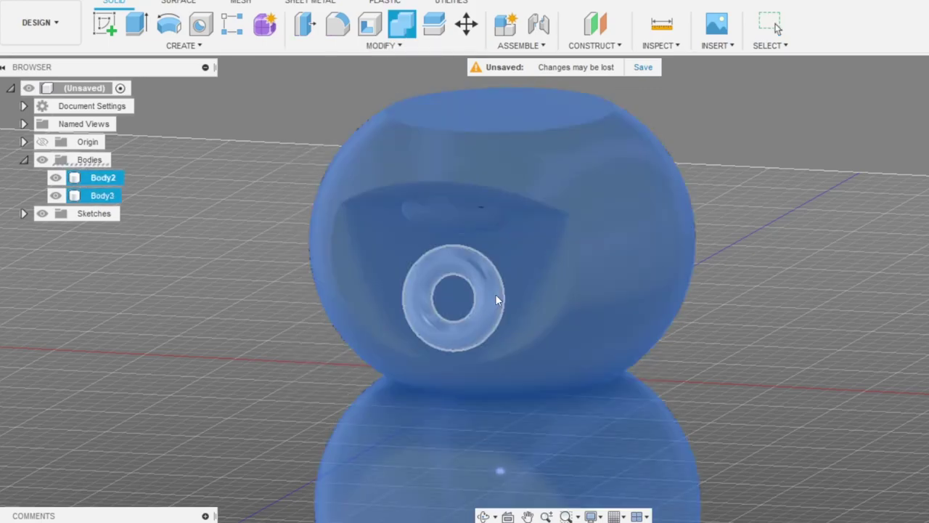
left_click(731, 272)
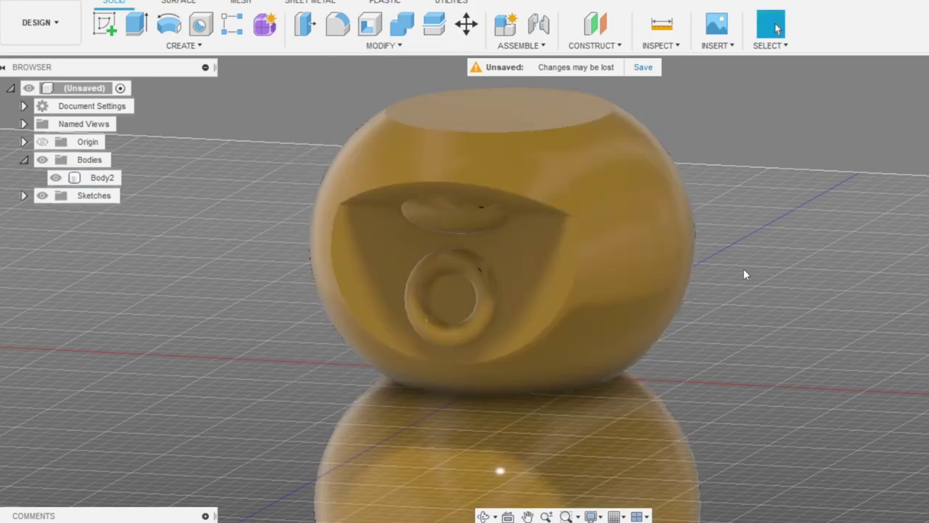
middle_click_drag(498, 311, 539, 249, "shift")
scroll(518, 271, "down", 3)
scroll(359, 266, "up", 5)
middle_click_drag(396, 254, 440, 261, "shift")
key("Escape")
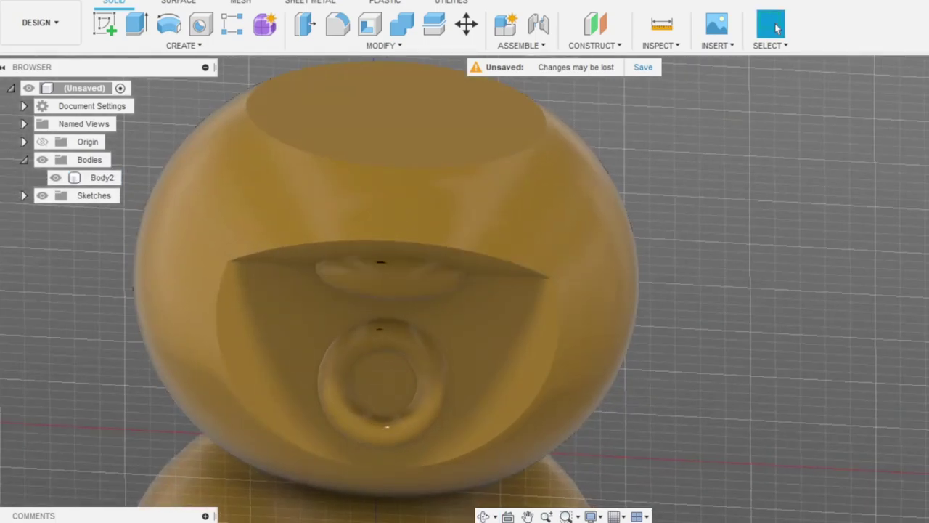
Try to cut a 60 mm diameter torus into the upper lobe, drawn on the front plane and centred near the recess's upper right corner.
scroll(388, 374, "down", 4)
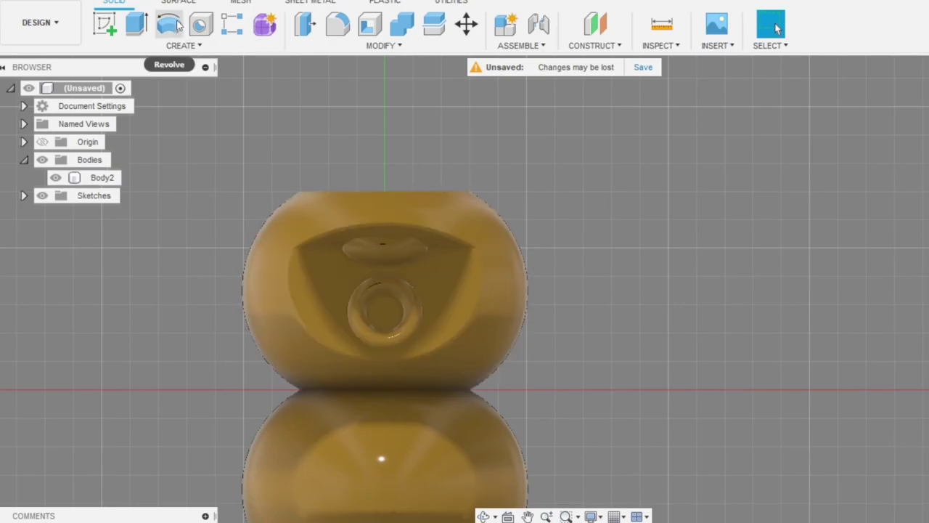
left_click(188, 46)
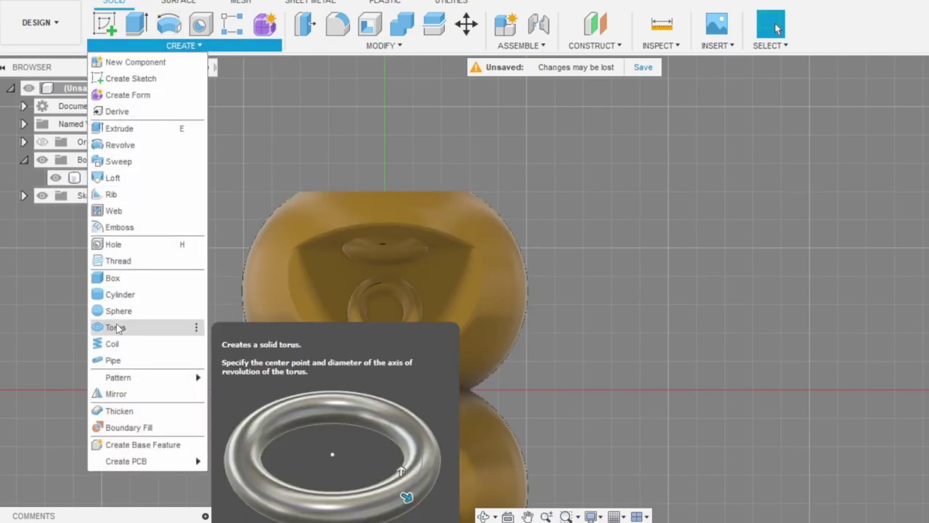
left_click(118, 325)
scroll(427, 200, "up", 3)
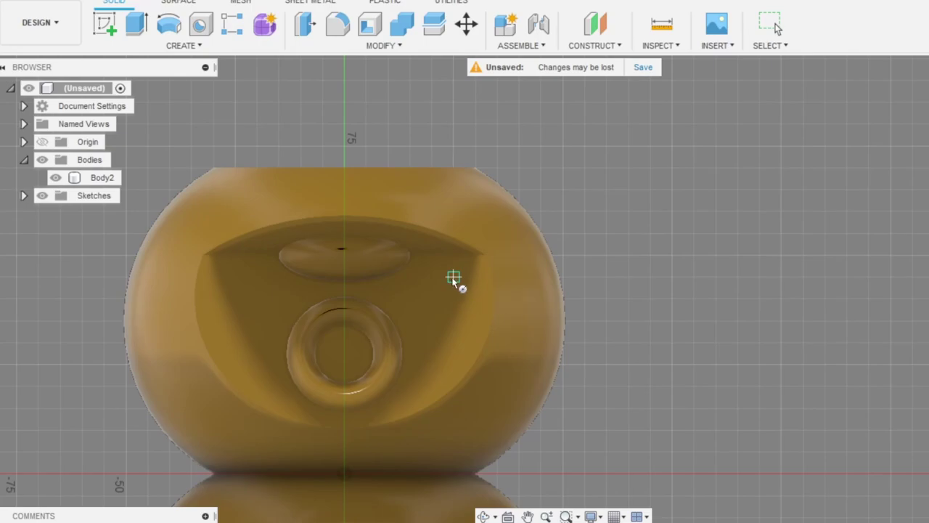
left_click(453, 277)
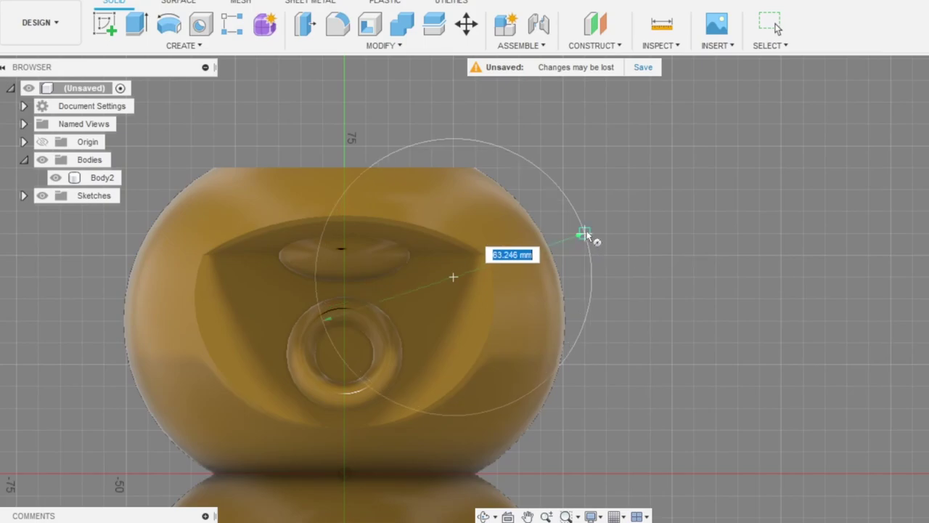
type("60")
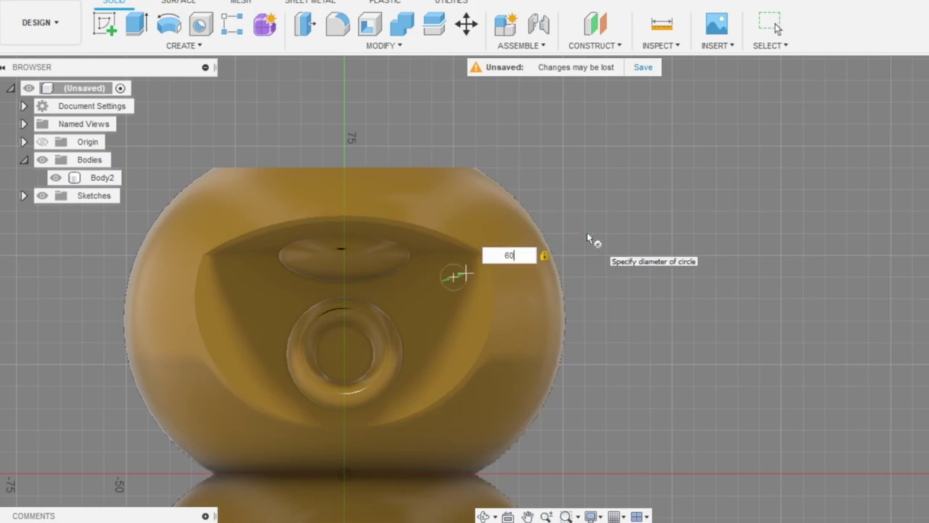
key("Return")
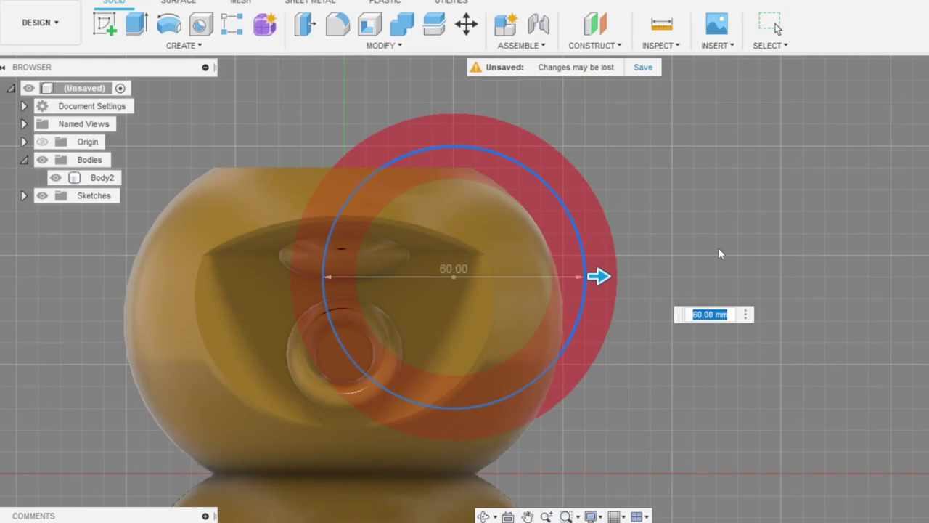
mouse_move(595, 257)
middle_mouse_down("shift")
mouse_move(560, 291)
mouse_move(608, 254)
mouse_move(587, 251)
mouse_move(597, 253)
middle_mouse_up("shift")
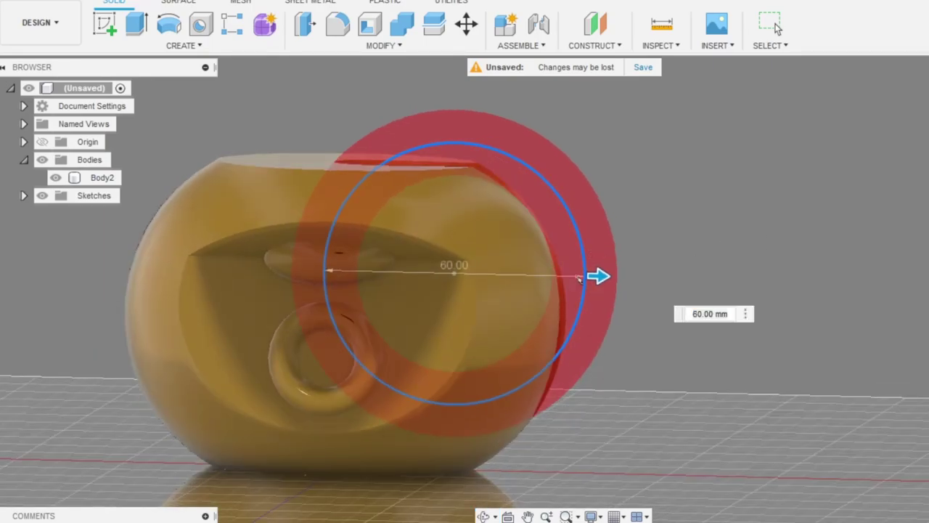
key("Return")
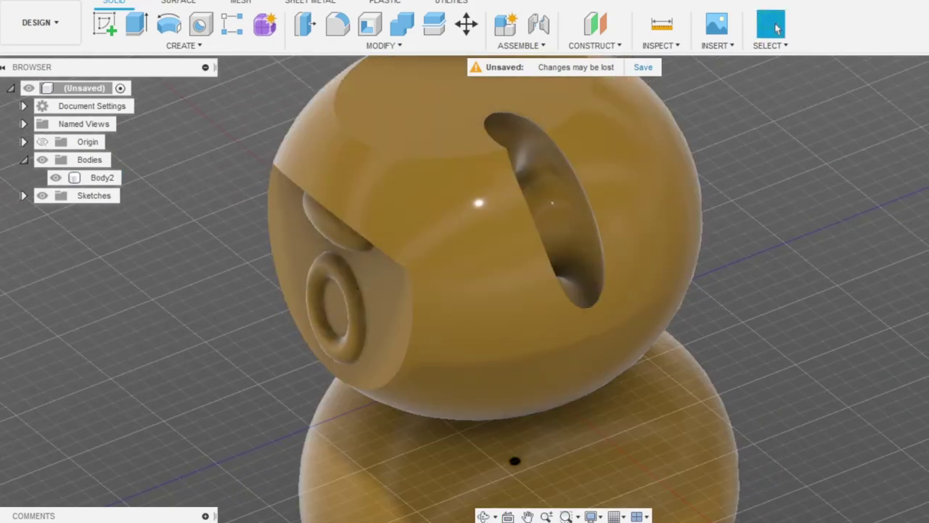
Delete the 60 mm torus cut from the side of the upper lobe.
left_click(546, 210)
right_click(267, 386)
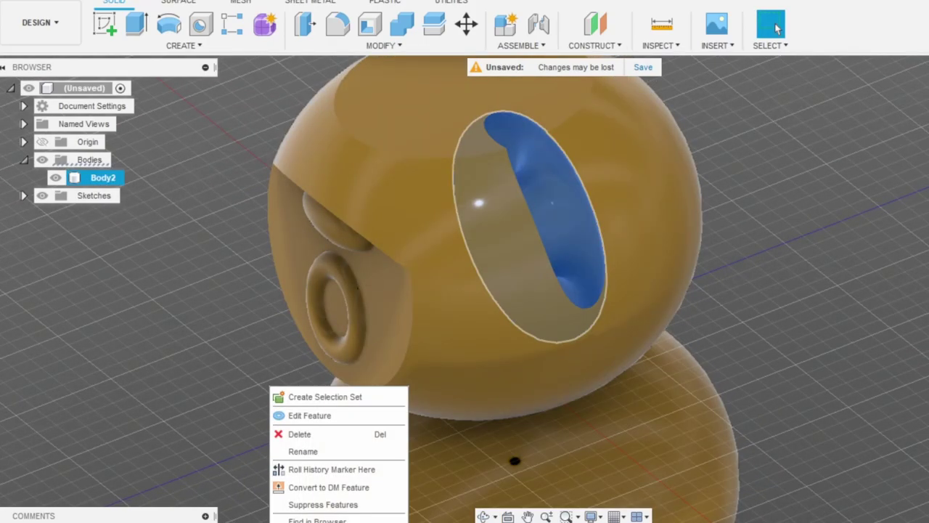
left_click(294, 435)
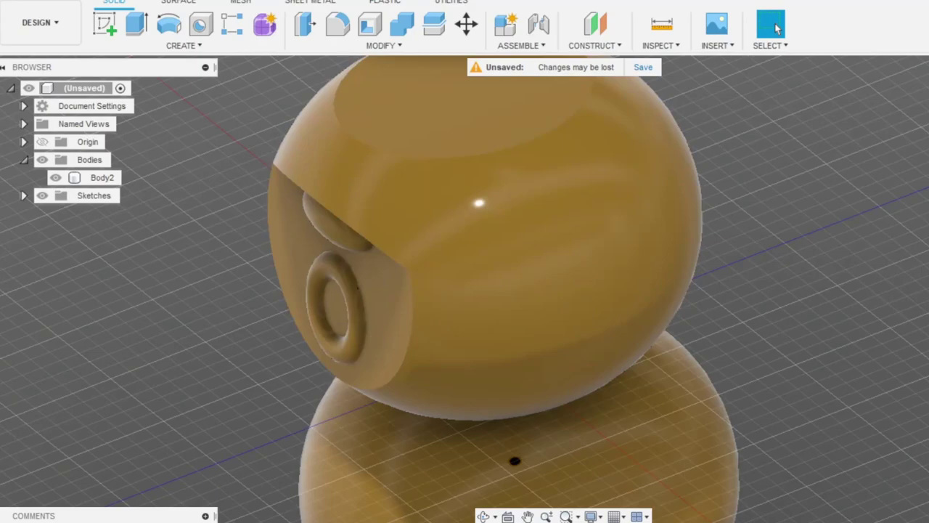
Create a 45 mm diameter torus on the front plane, centred by the recess's right edge, and join it to the upper lobe.
left_click(928, 101)
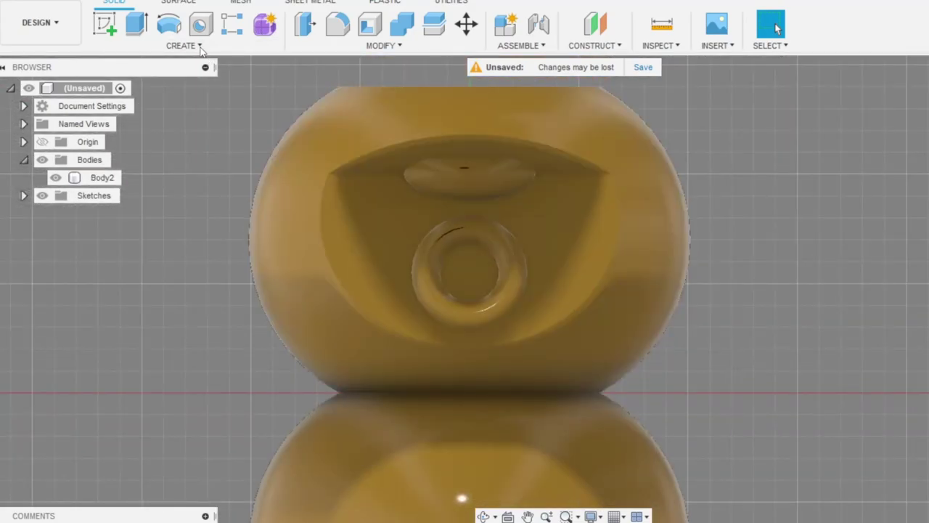
left_click(199, 47)
left_click(118, 326)
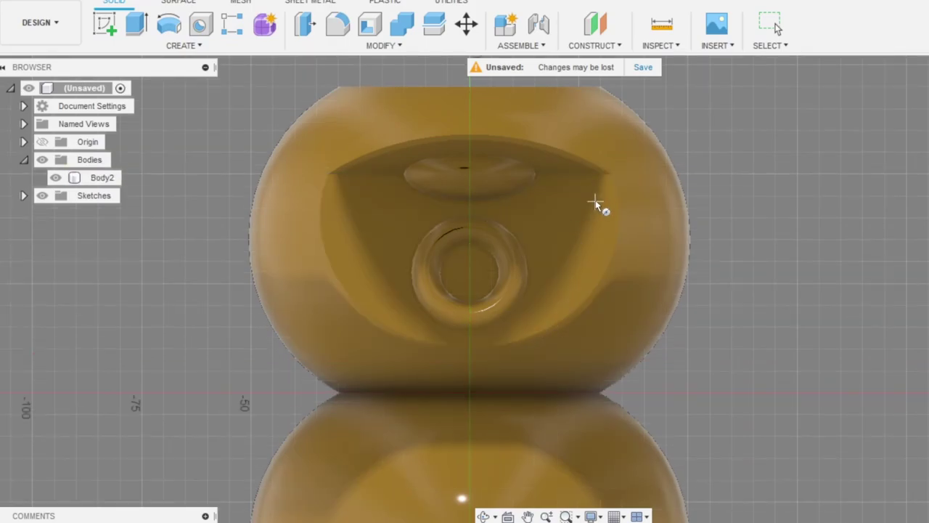
left_click(596, 202)
left_click(595, 202)
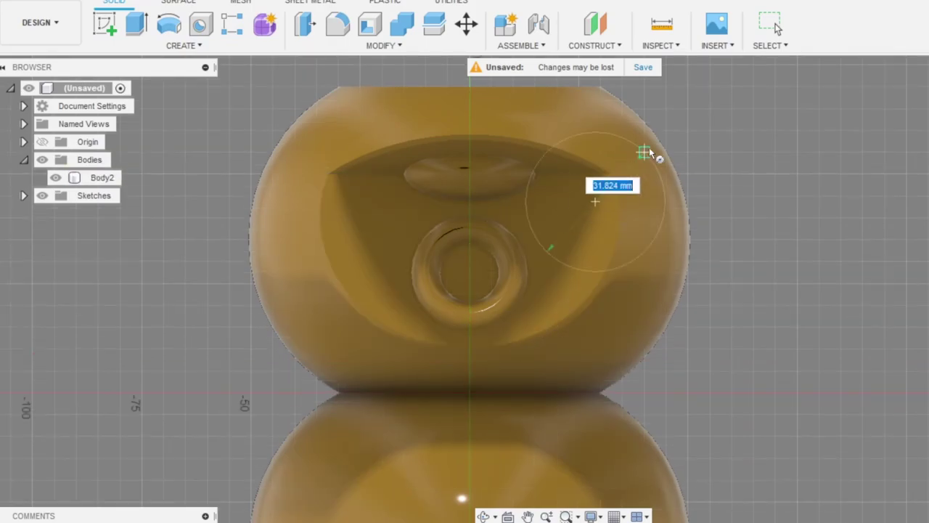
left_click(682, 116)
key("Tab")
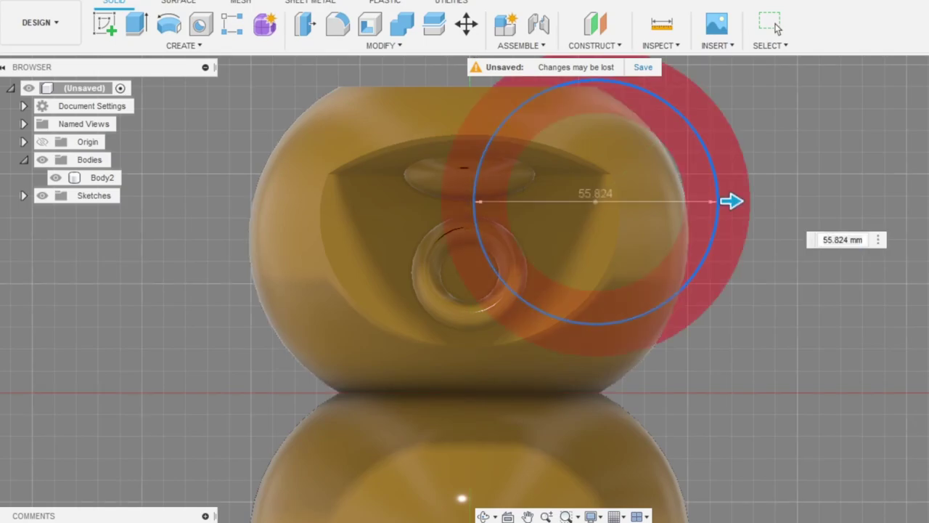
type("20")
type("45")
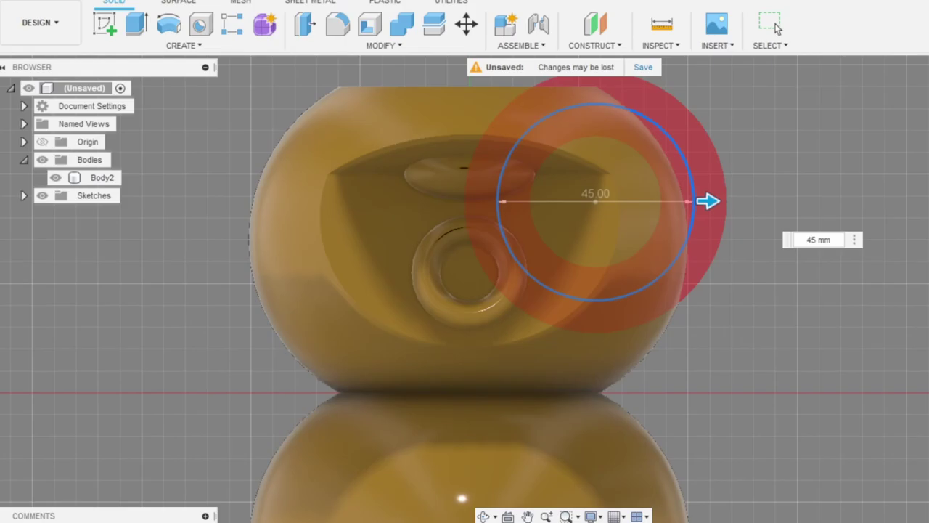
middle_click_drag(802, 191, 738, 195, "shift")
middle_click_drag(626, 231, 639, 237, "shift")
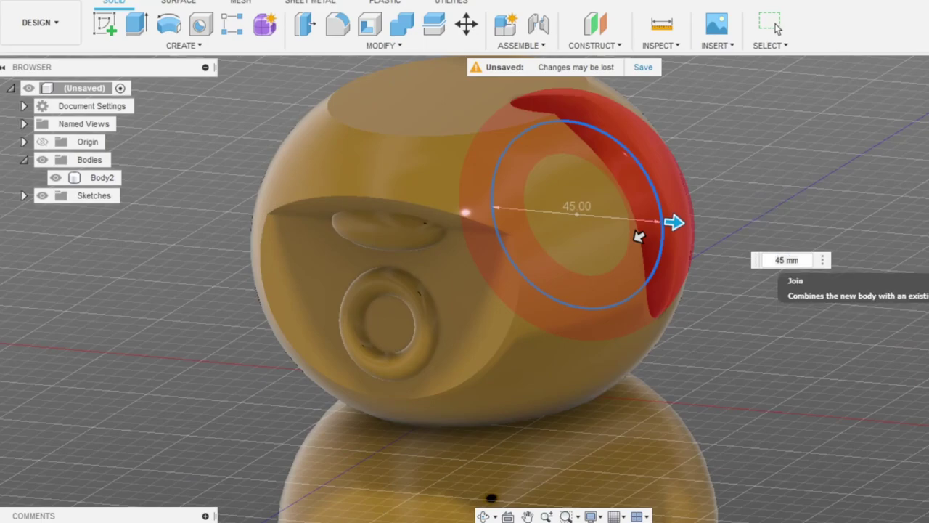
key("Return")
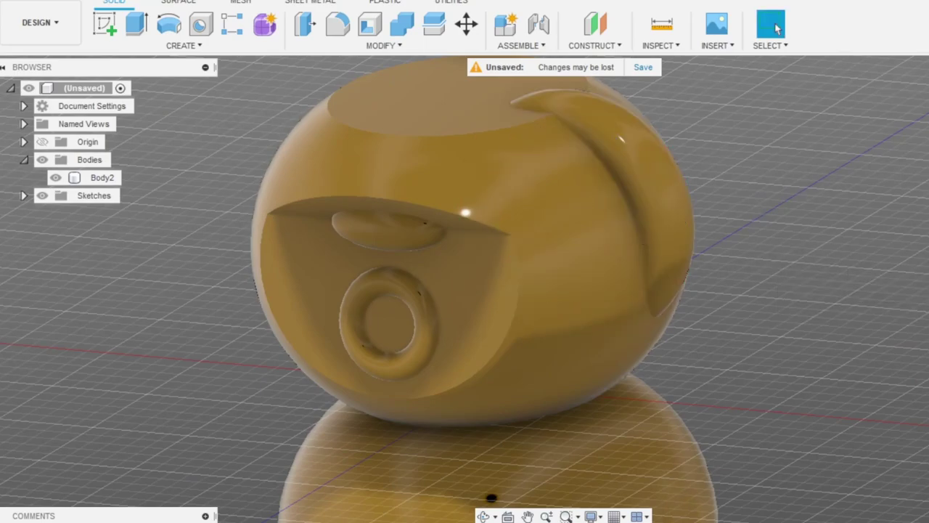
Set up a circular pattern of the main body with its side torus around the vertical axis, with 20 instances.
left_click(181, 45)
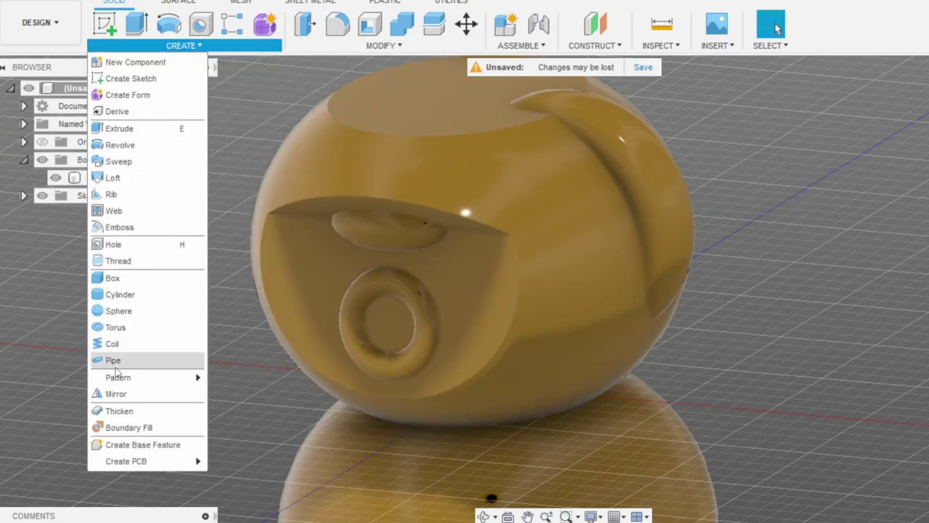
mouse_move(162, 379)
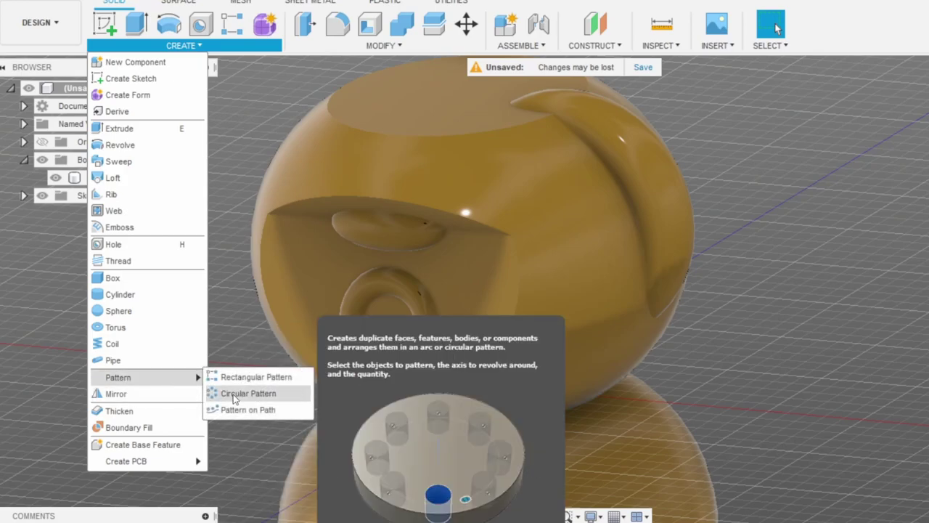
left_click(233, 398)
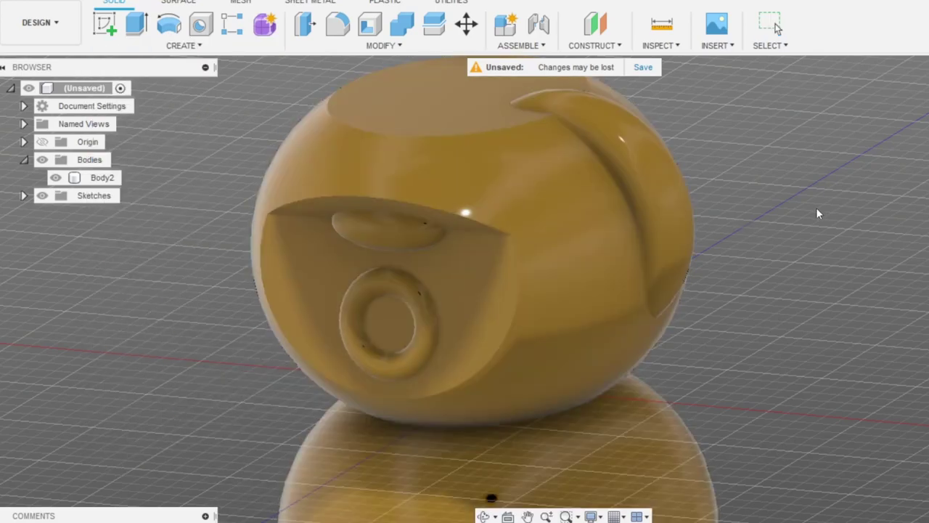
left_click(679, 209)
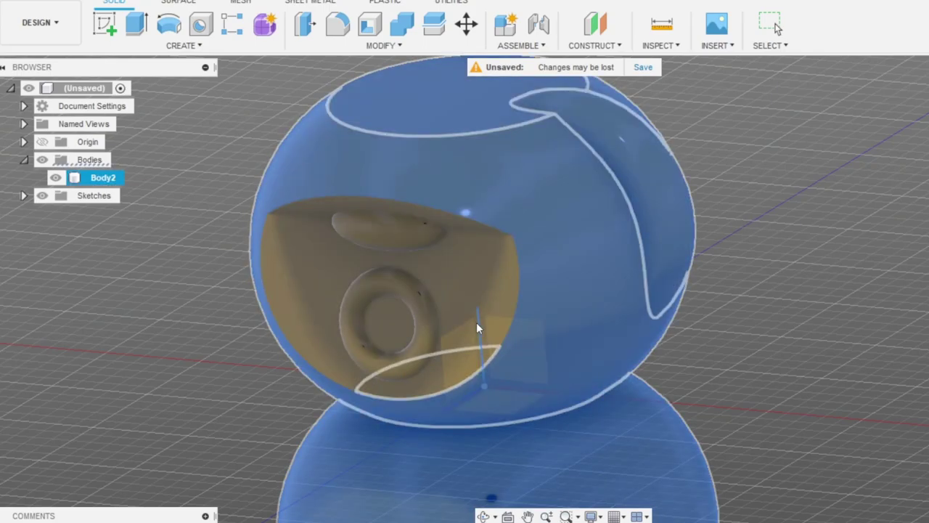
left_click(476, 322)
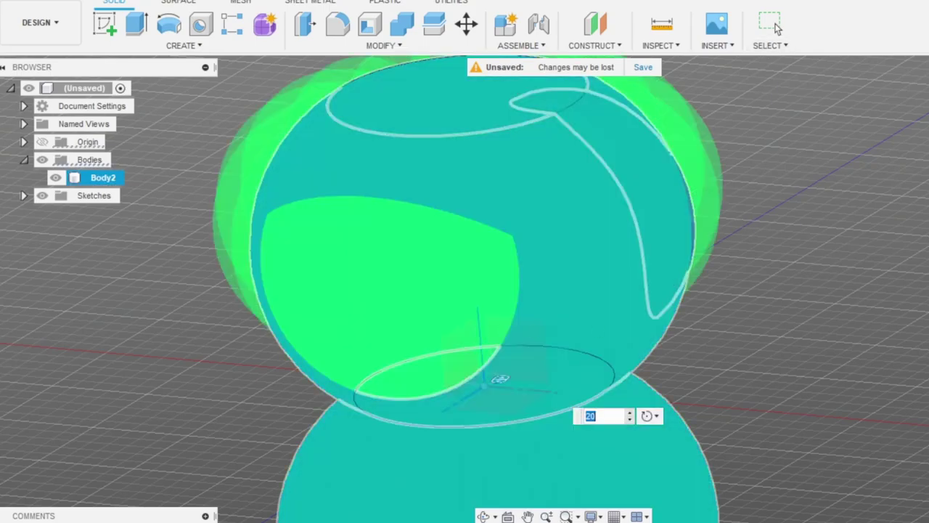
Examine the circular pattern preview from above to see which instances lie in front of the recess.
left_click(928, 91)
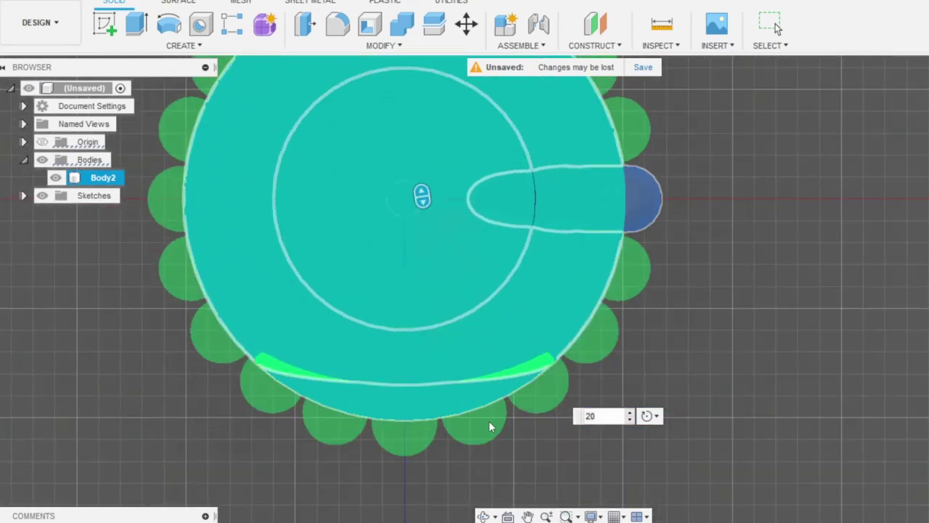
scroll(552, 385, "down", 2)
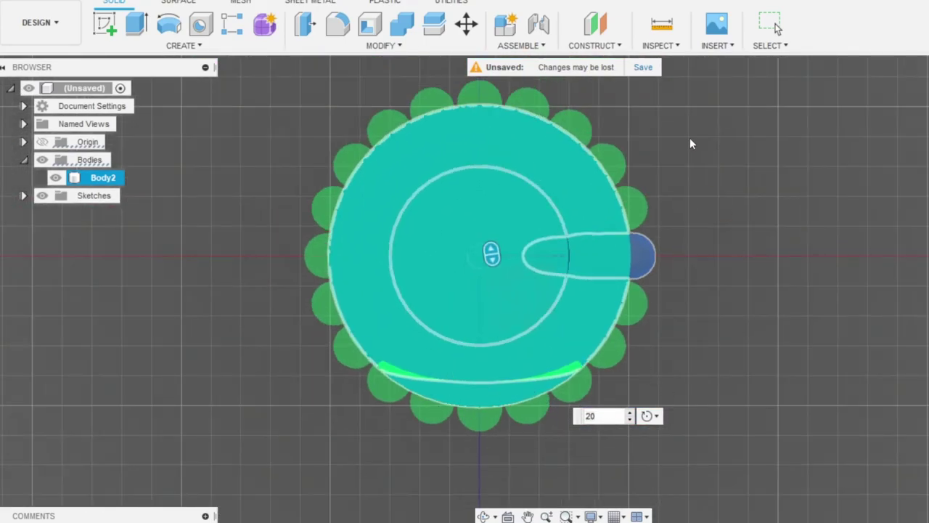
scroll(509, 408, "up", 3)
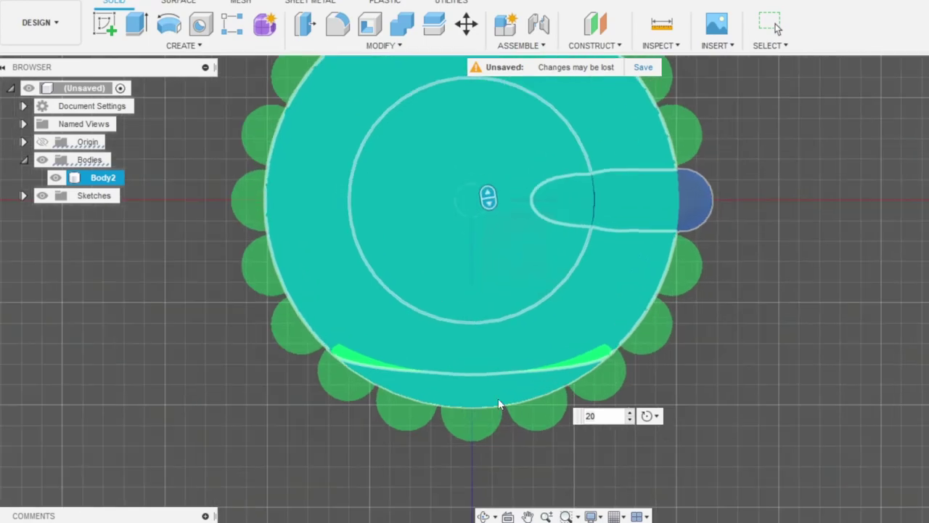
scroll(498, 401, "up", 1)
scroll(669, 295, "down", 2)
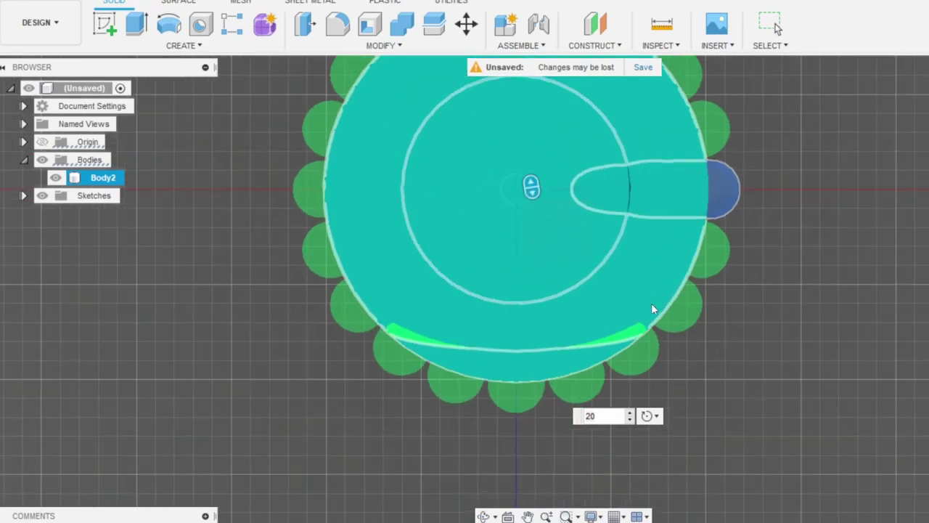
middle_click_drag(644, 304, 538, 193, "shift")
scroll(538, 194, "up", 1)
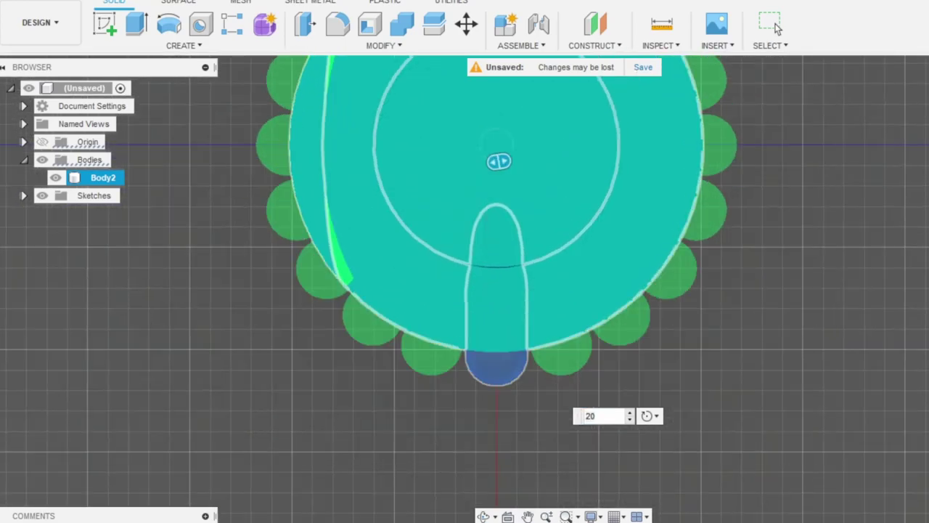
scroll(475, 316, "down", 5)
middle_click_drag(452, 321, 491, 223, "shift")
scroll(489, 224, "up", 5)
middle_click_drag(454, 266, 368, 234, "shift")
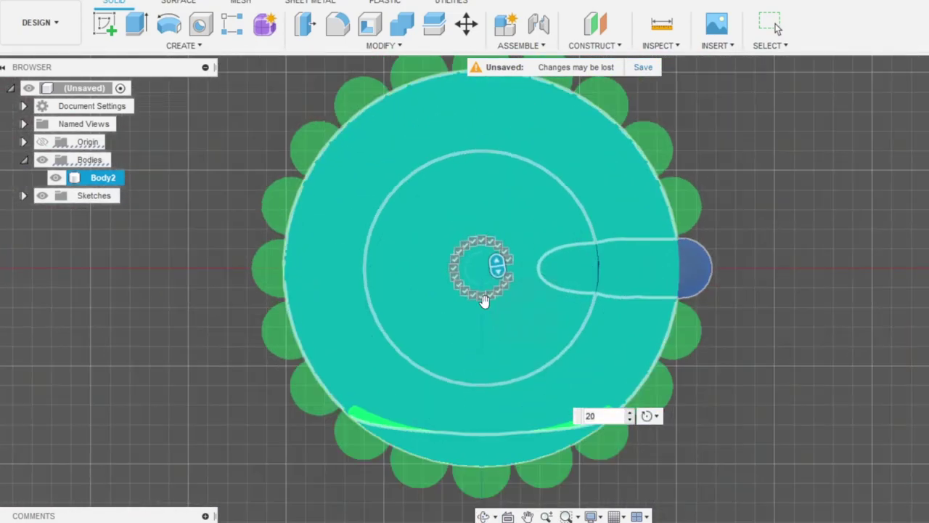
Exclude the five pattern instances in front of the recess and complete the circular pattern.
left_click(481, 297)
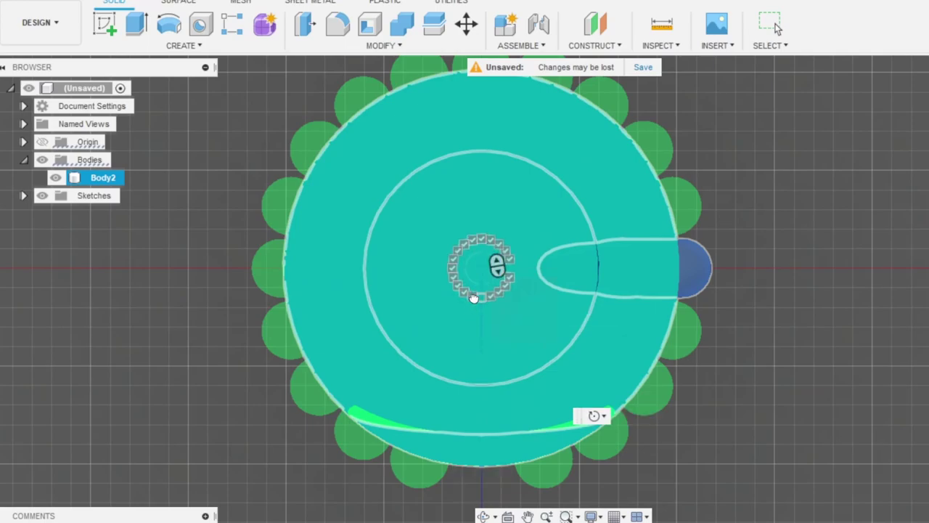
left_click(473, 296)
left_click(465, 294)
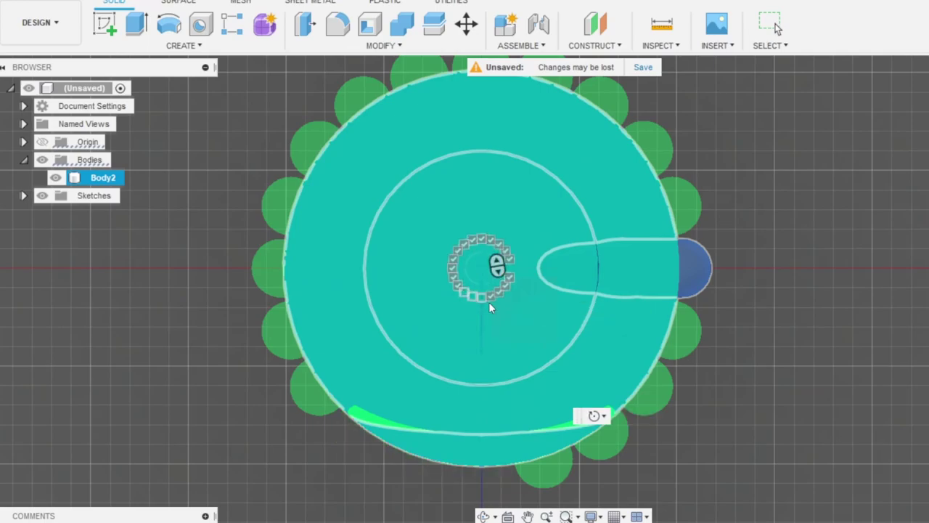
left_click(489, 295)
left_click(499, 293)
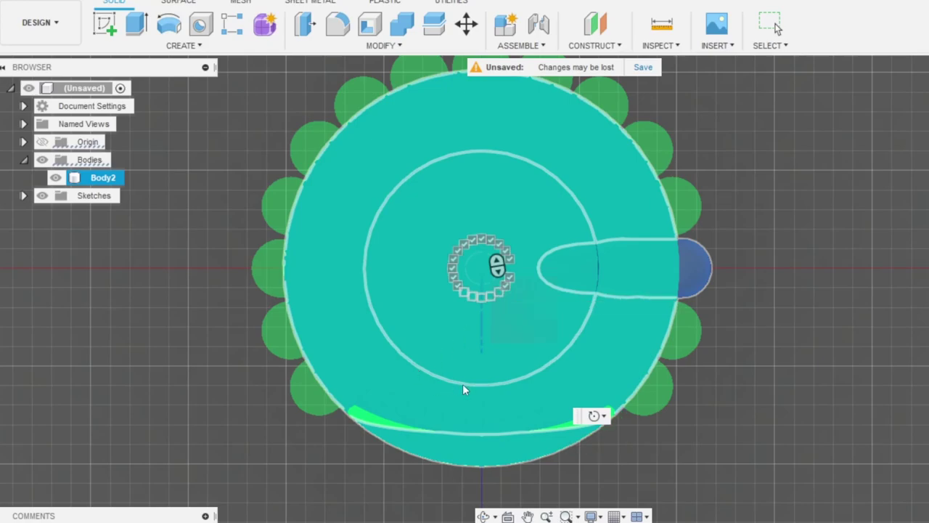
key("Return")
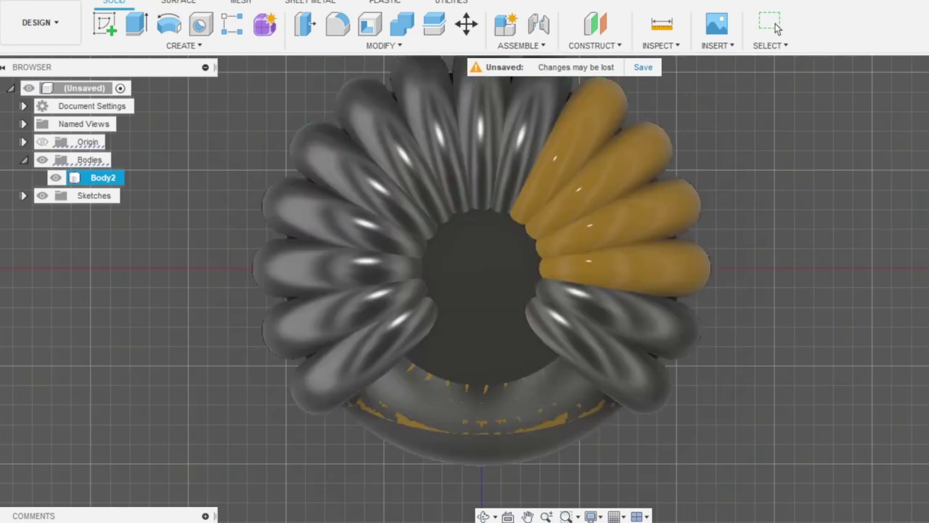
Edit the circular pattern to repeat only the side torus, with 20 instances, leaving out those in front of the recess.
middle_click_drag(414, 406, 395, 326, "shift")
scroll(396, 328, "down", 4)
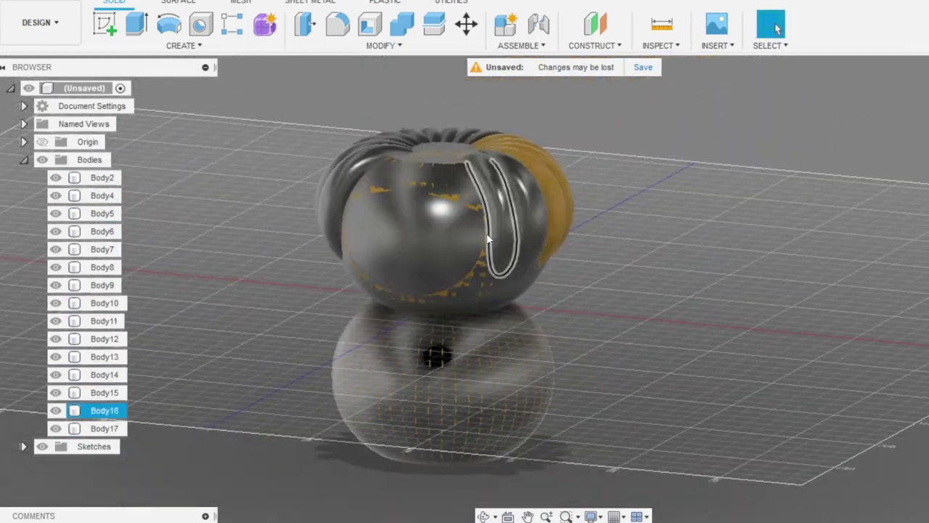
scroll(447, 250, "up", 2)
right_click(282, 521)
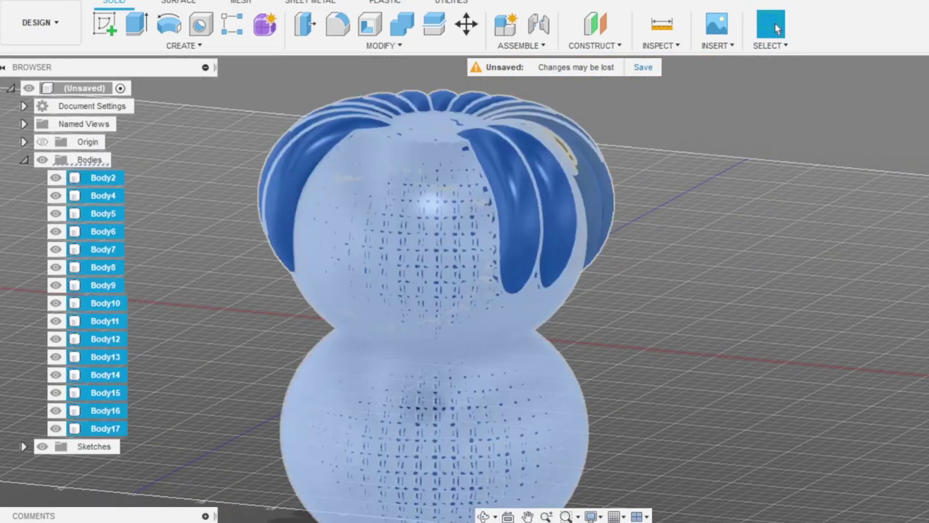
left_click(320, 421)
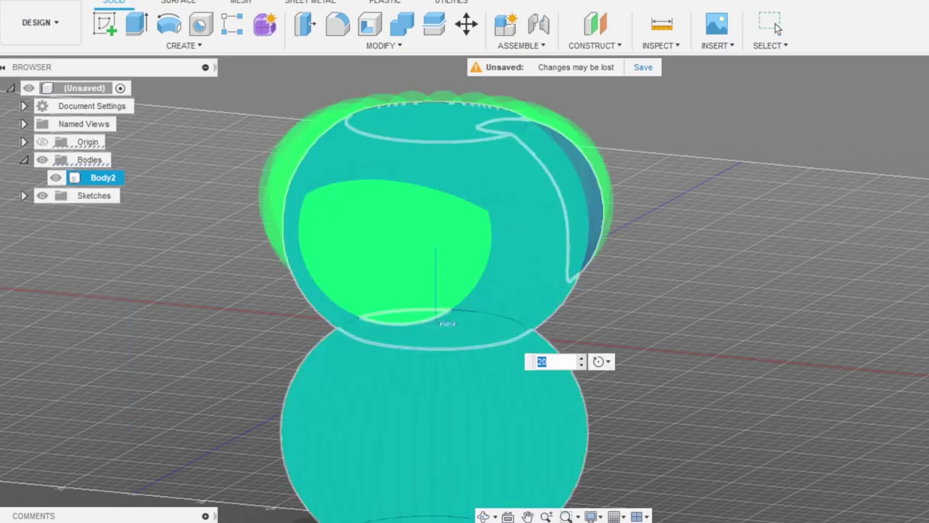
key("Return")
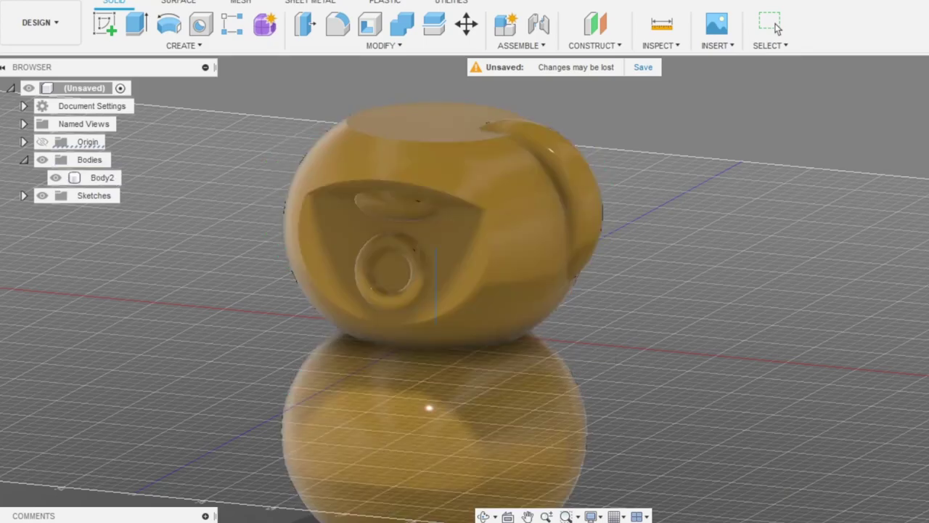
left_click(581, 199)
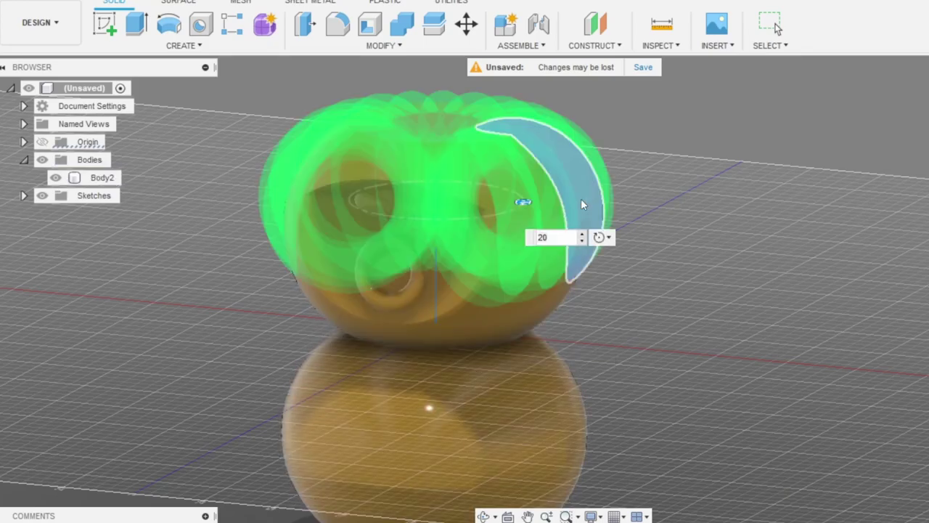
middle_click_drag(372, 218, 403, 265, "shift")
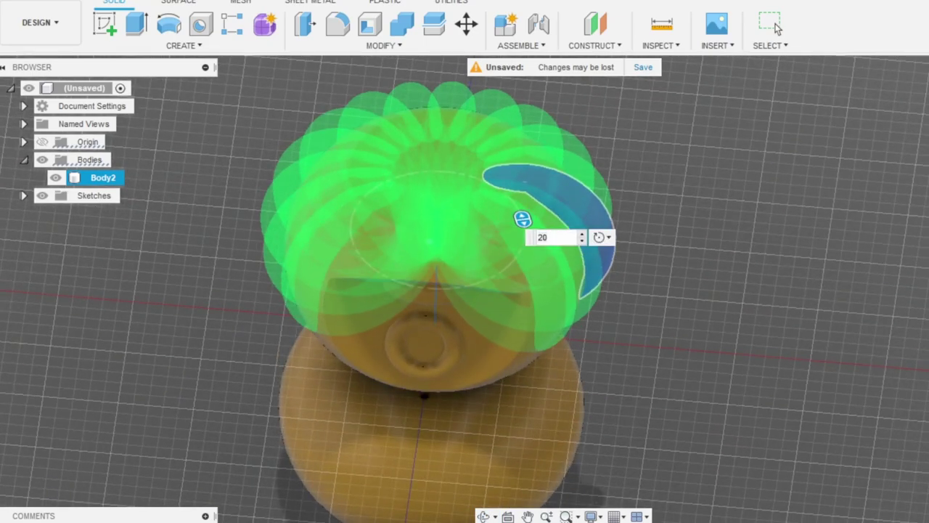
left_click(777, 28)
Examine the patterned torus strands around the upper lobe from the side, the front and above.
middle_click_drag(444, 358, 606, 307, "shift")
scroll(471, 196, "up", 3)
middle_click_drag(323, 220, 427, 231, "shift")
scroll(417, 230, "up", 5)
scroll(435, 261, "down", 5)
middle_click_drag(458, 287, 642, 308, "shift")
scroll(521, 254, "up", 5)
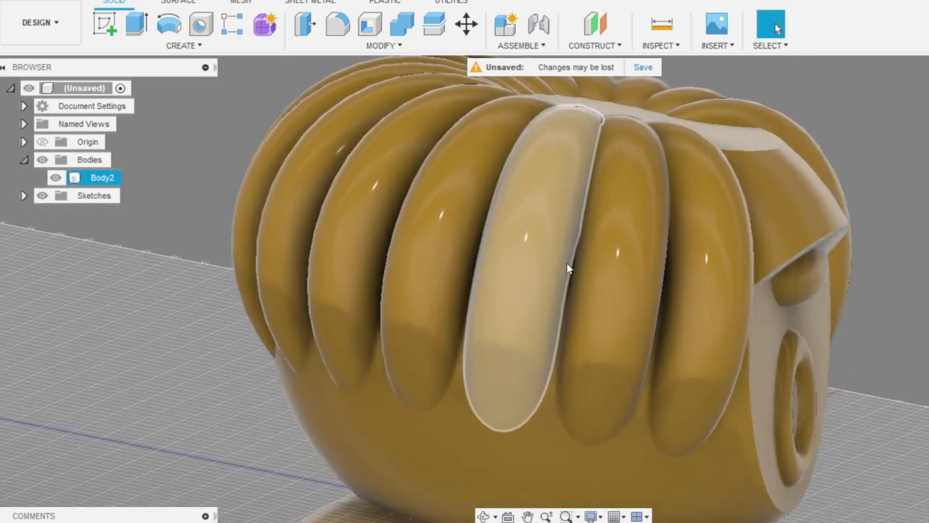
middle_click_drag(694, 278, 521, 345, "shift")
scroll(520, 345, "down", 5)
scroll(852, 290, "up", 3)
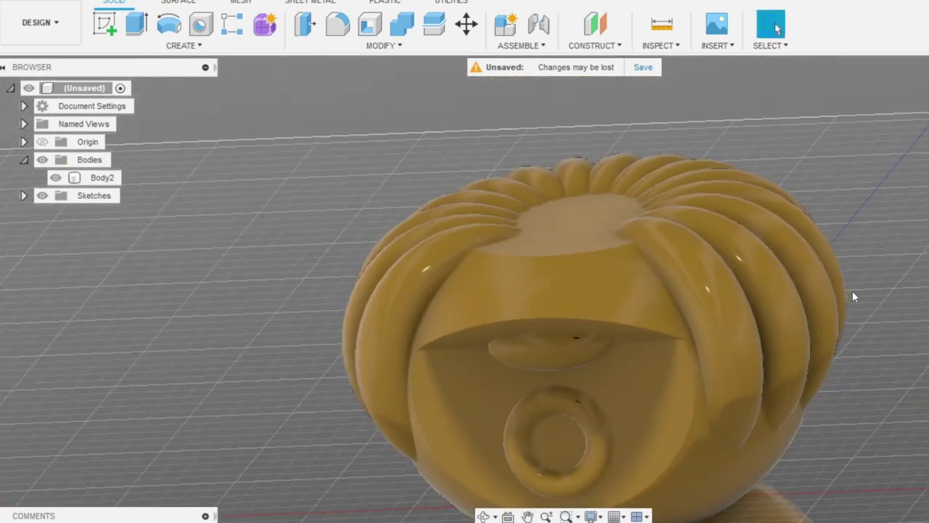
middle_click_drag(805, 273, 771, 331, "shift")
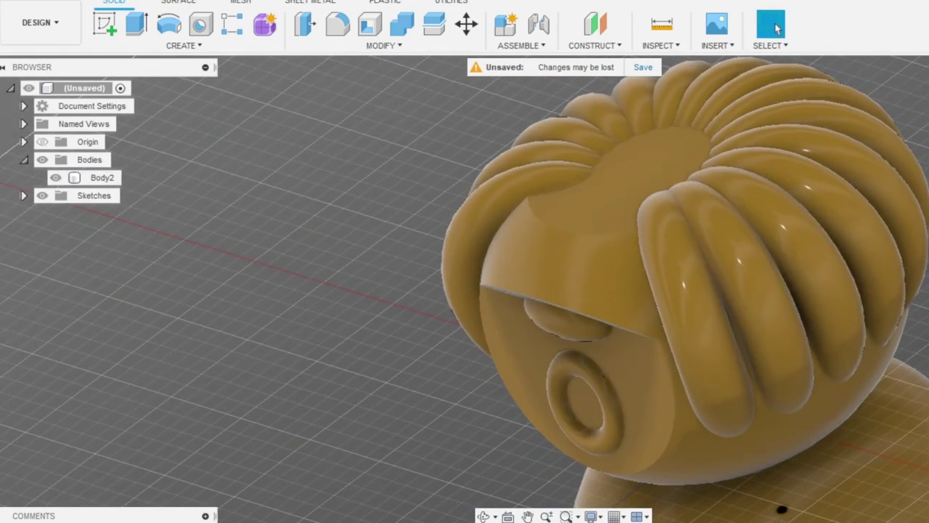
Edit the original side torus to make its tube slightly thicker.
right_click(276, 521)
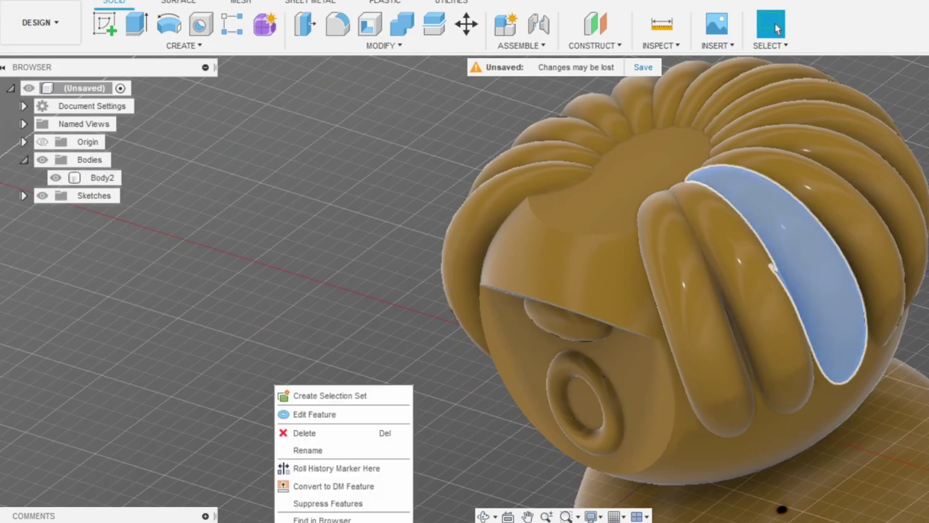
left_click(310, 415)
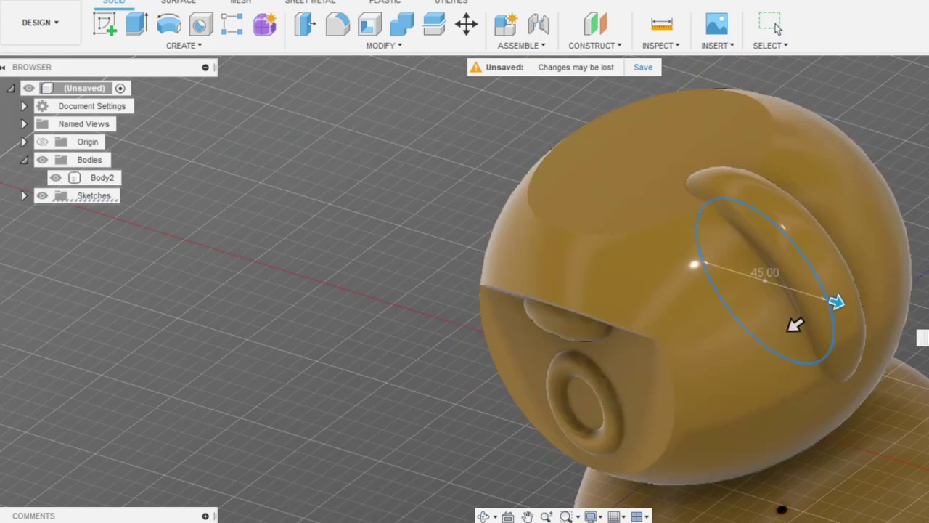
left_click_drag(794, 325, 791, 327)
key("Return")
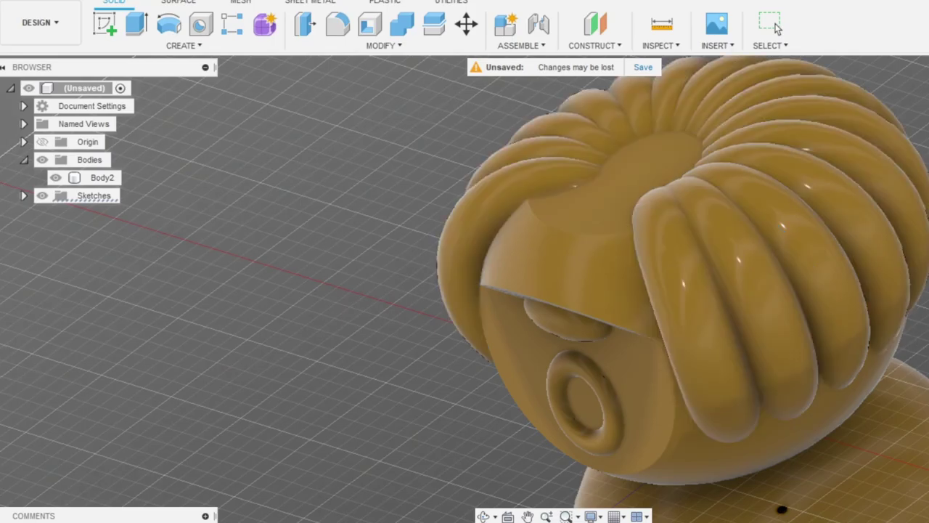
Inspect the thickened strands and the gaps between them from both sides of the recess.
middle_click_drag(784, 295, 813, 299, "shift")
scroll(813, 298, "up", 4)
scroll(813, 300, "down", 8)
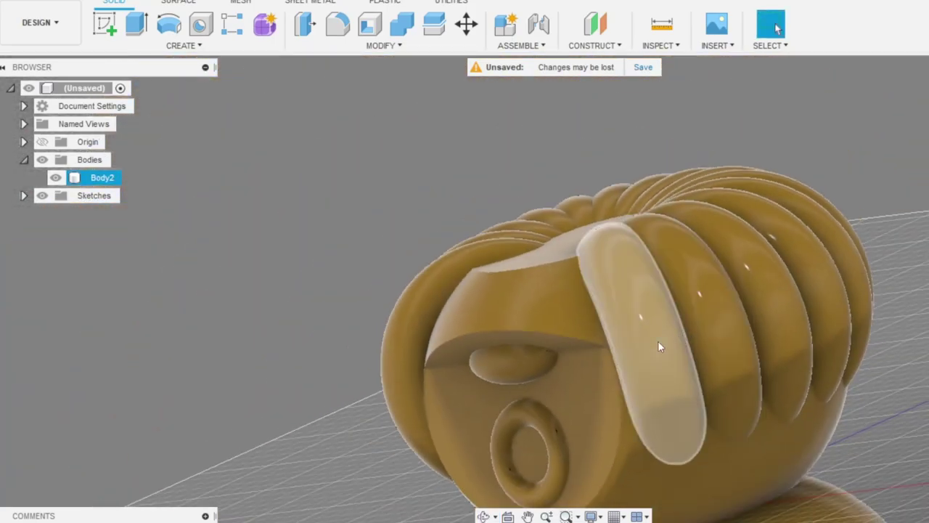
middle_click_drag(657, 346, 751, 319, "shift")
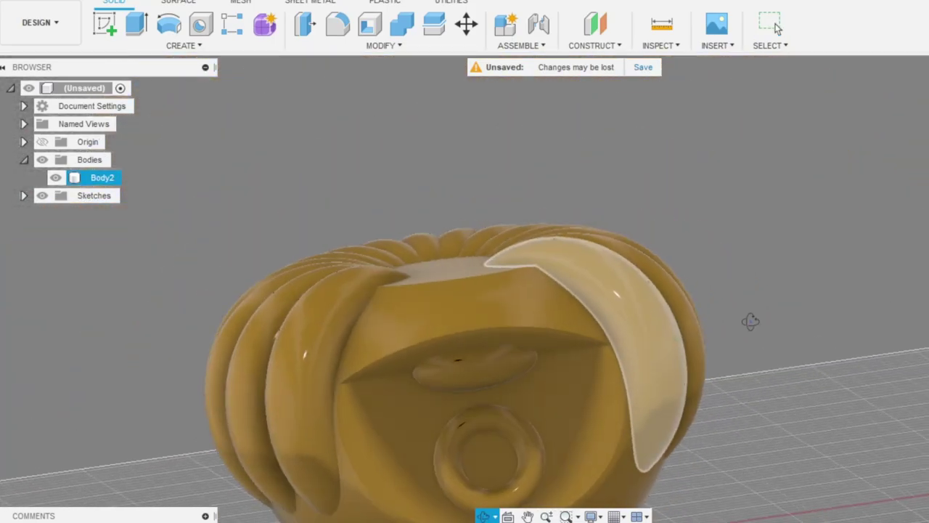
scroll(744, 317, "down", 4)
middle_click_drag(487, 365, 566, 388, "shift")
scroll(457, 365, "up", 5)
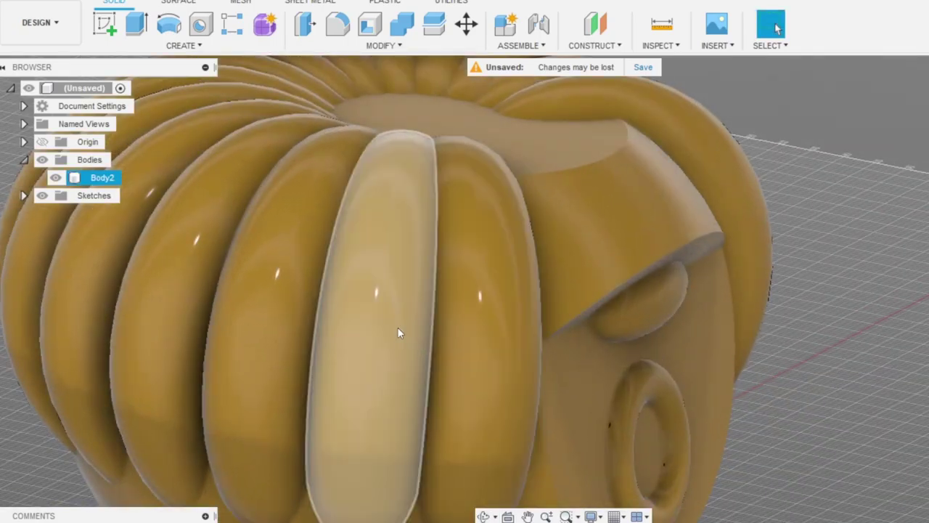
middle_click_drag(292, 319, 584, 135, "shift")
scroll(293, 326, "down", 4)
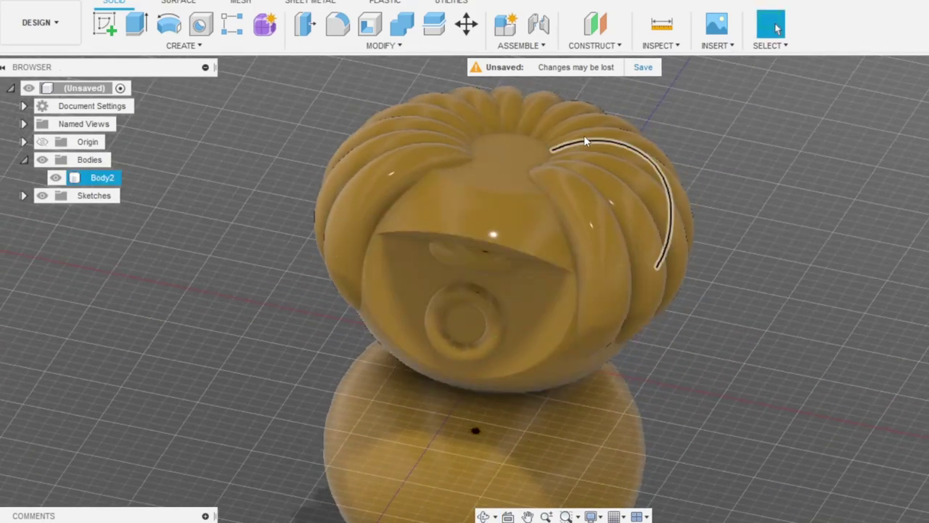
Sketch a circle on the upper lobe's flat top face, centred on the origin and large enough to surround all strands.
left_click(512, 148)
right_click(512, 149)
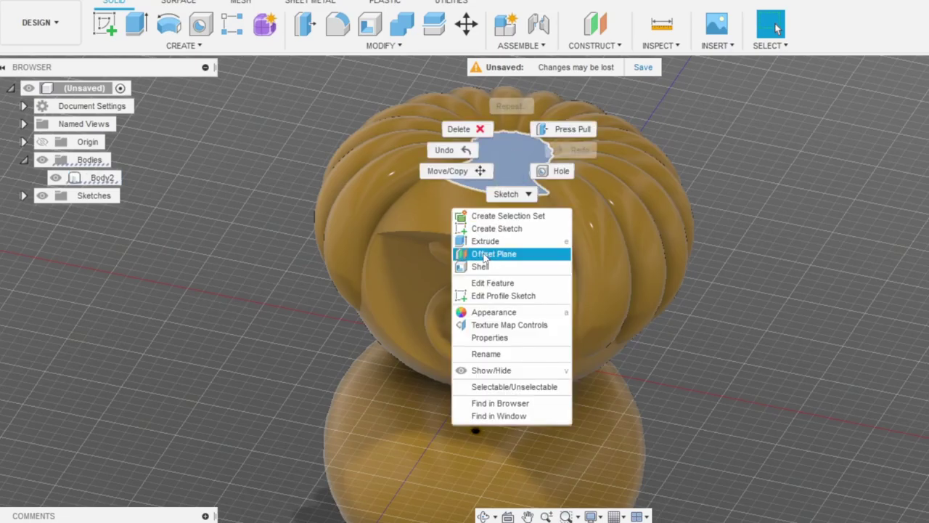
left_click(498, 229)
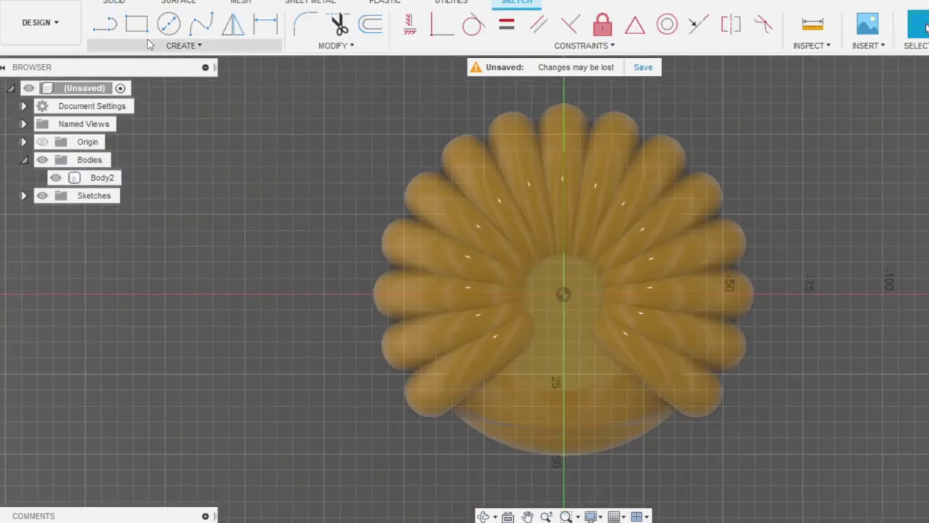
left_click(168, 29)
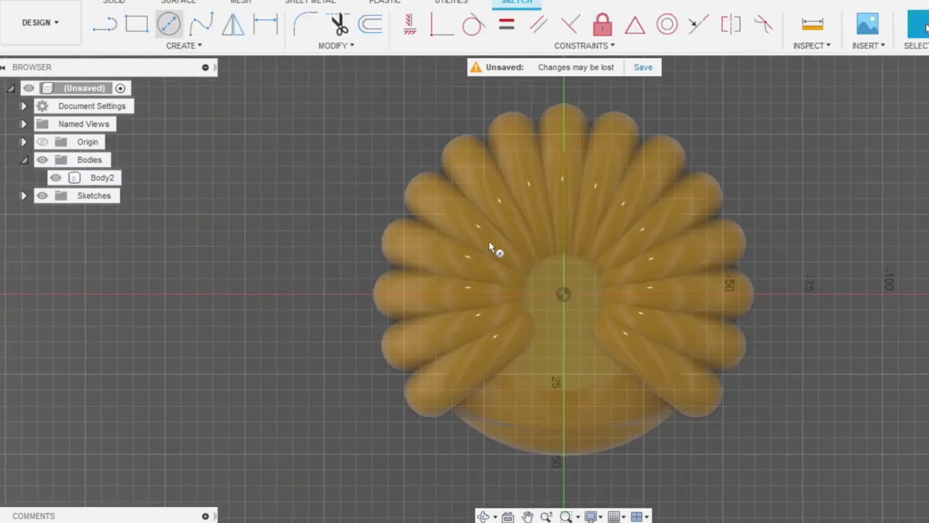
left_click(563, 296)
left_click(790, 244)
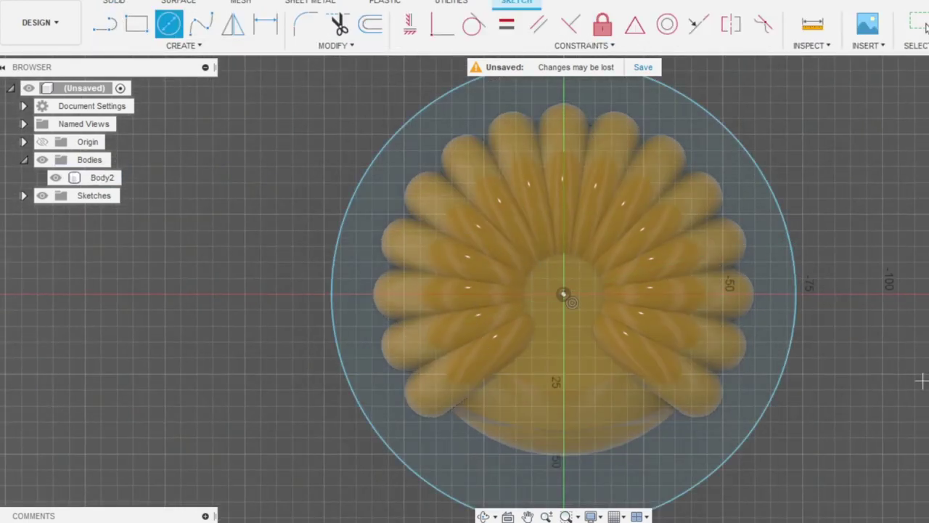
left_click(927, 28)
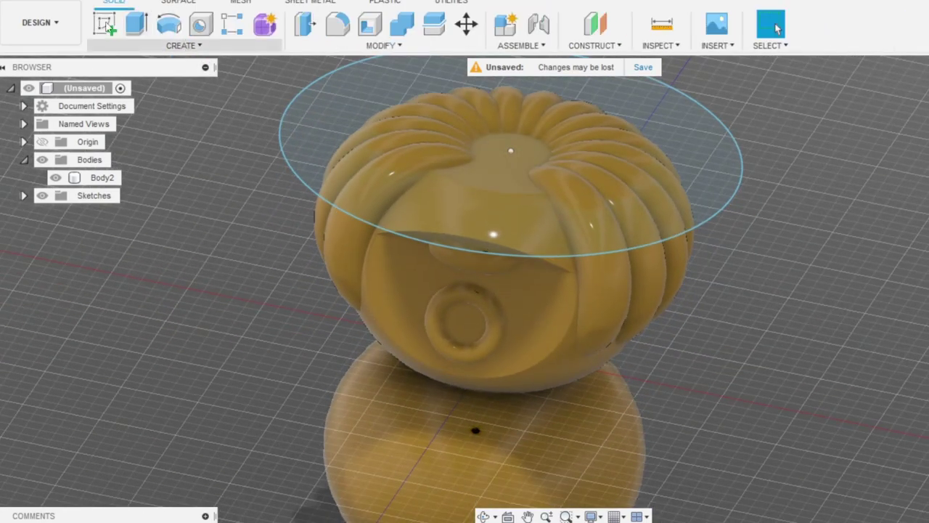
Extrude both profiles inside the circle 20 mm upward as a cut to trim the strands level with the flat top.
left_click(134, 32)
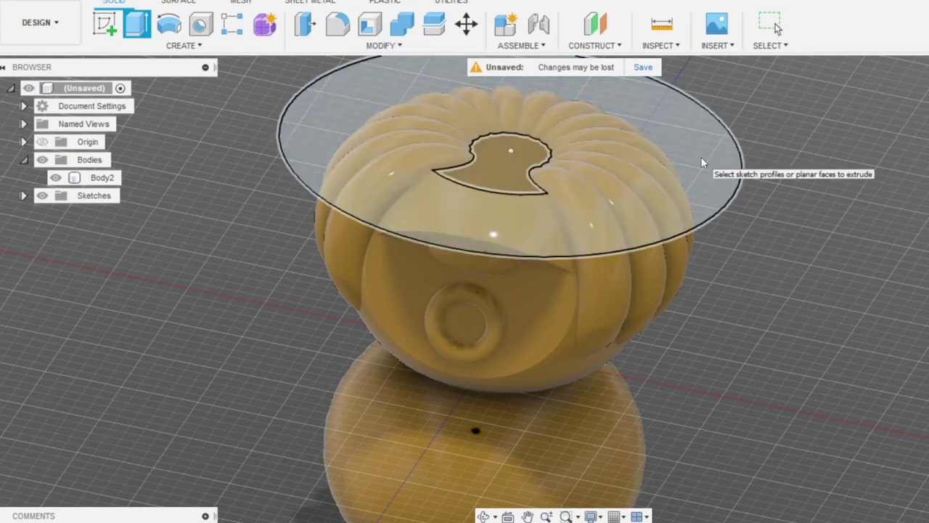
left_click(701, 157)
left_click(496, 164)
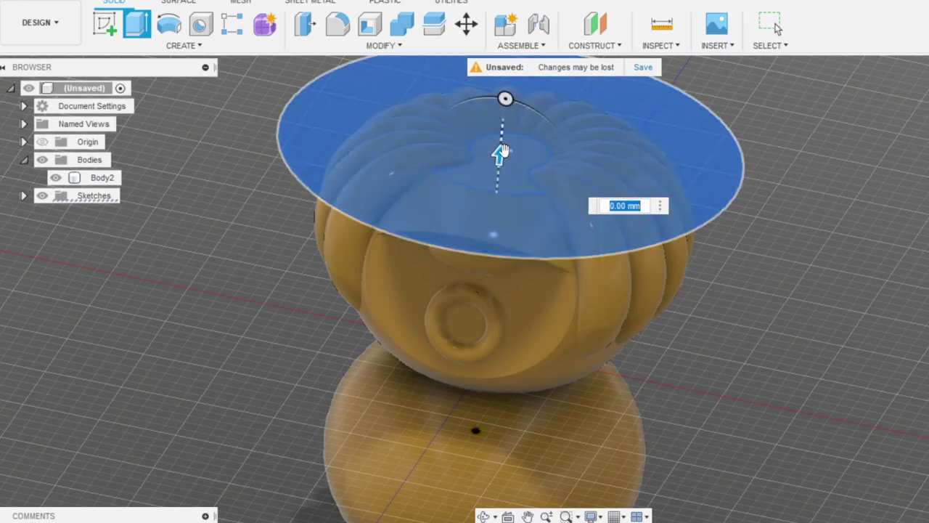
left_click_drag(500, 153, 523, 92)
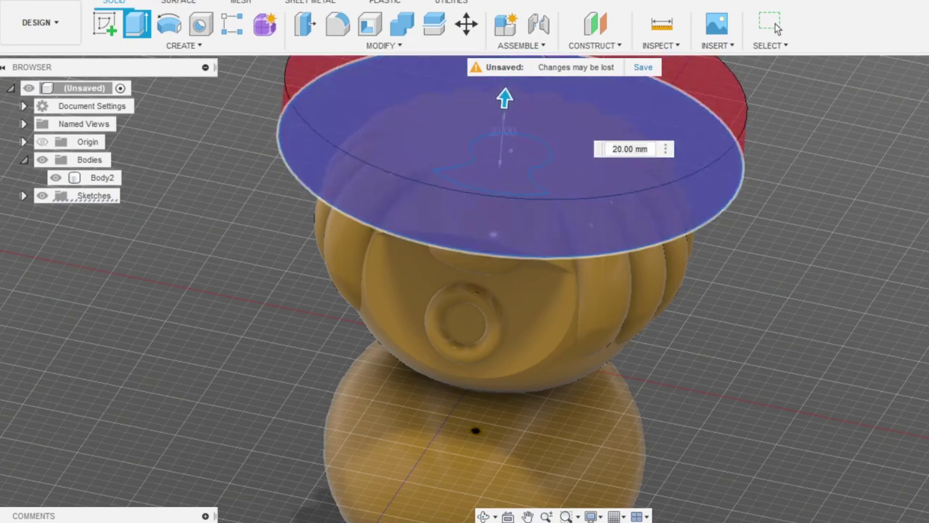
key("Return")
left_click(523, 240)
Fillet the inner and outer edges of the torus on the recessed face with a 2 mm radius.
middle_click_drag(523, 240, 533, 207, "shift")
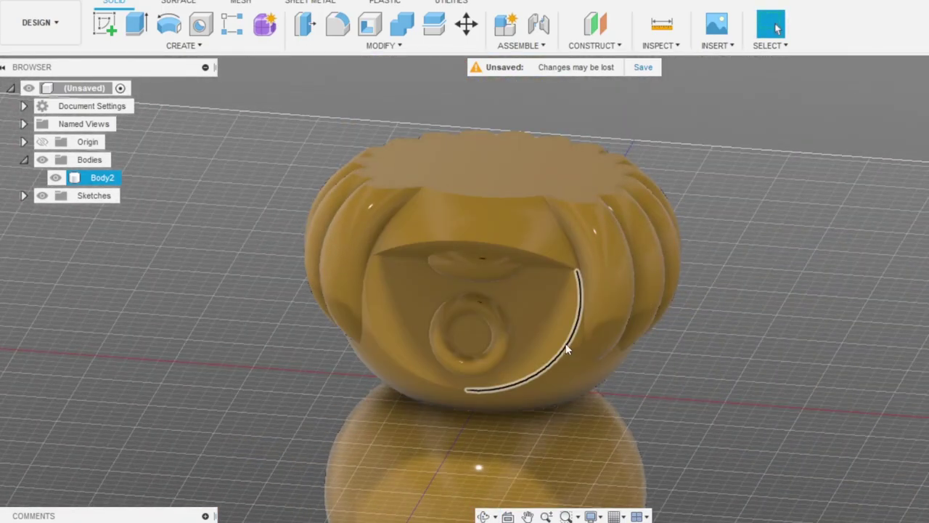
scroll(528, 384, "up", 5)
left_click_drag(551, 279, 528, 276, "shift")
middle_click_drag(529, 276, 542, 292, "shift")
scroll(541, 292, "down", 5)
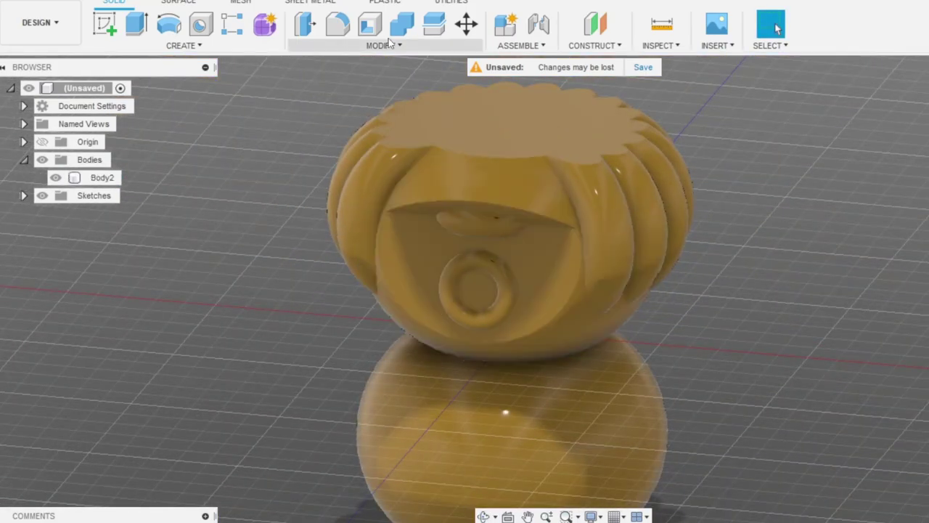
left_click(344, 34)
scroll(508, 323, "up", 4)
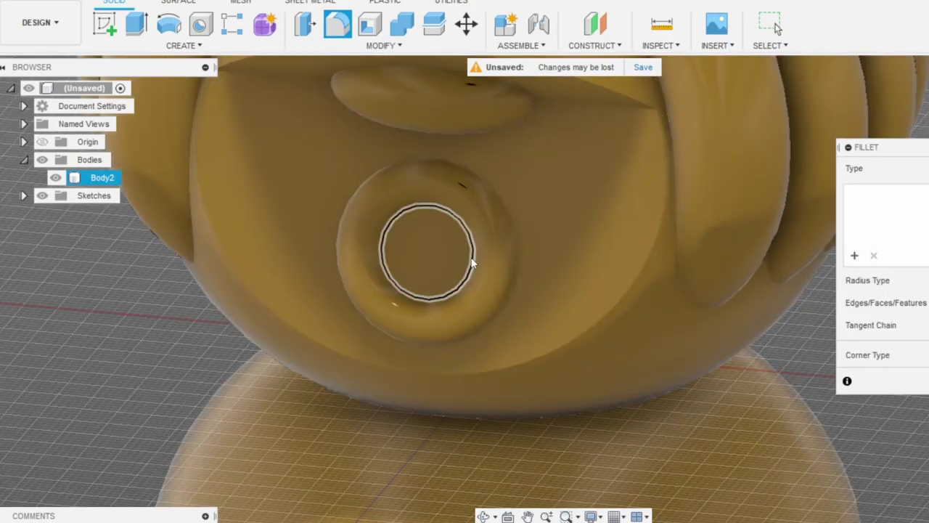
left_click(472, 263)
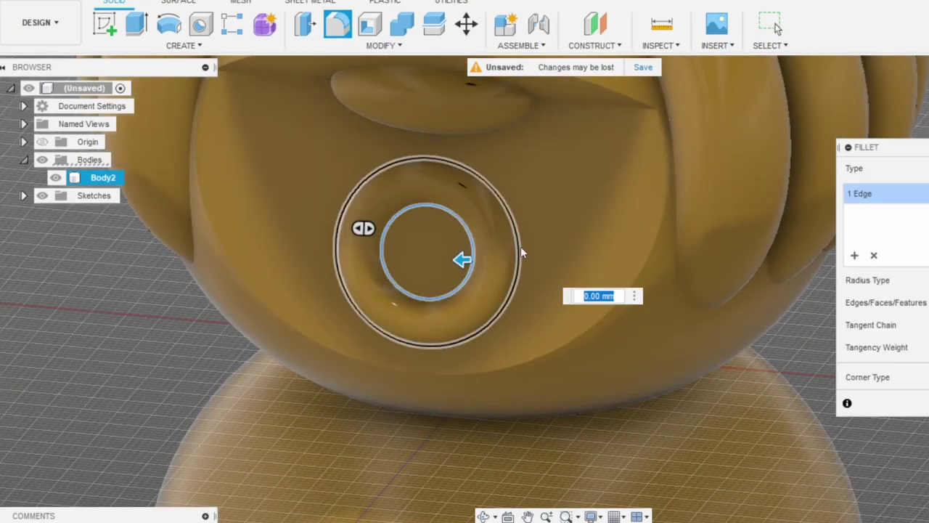
left_click(520, 246)
type("2.5")
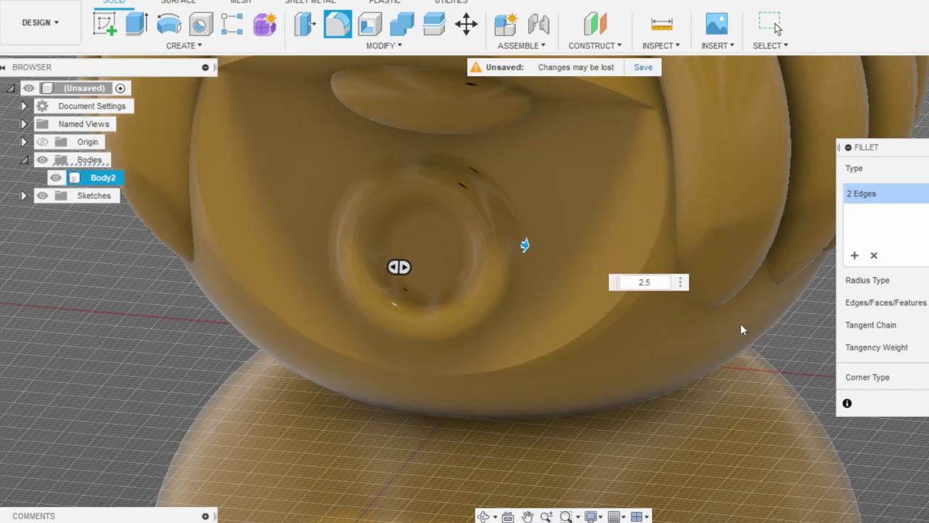
left_click(611, 281)
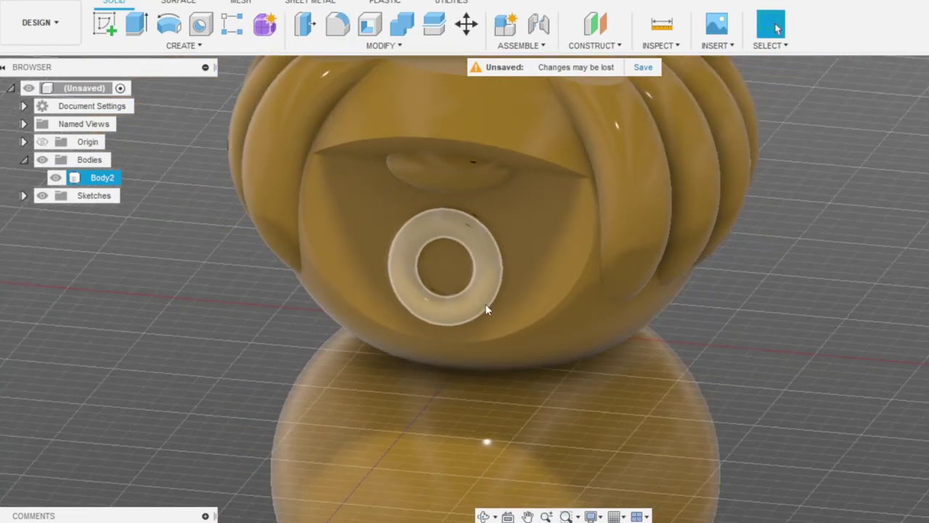
Add the outline edges of the oval bump above the torus to the existing fillet with a 2 mm radius.
middle_click_drag(479, 299, 489, 190, "shift")
scroll(486, 185, "up", 3)
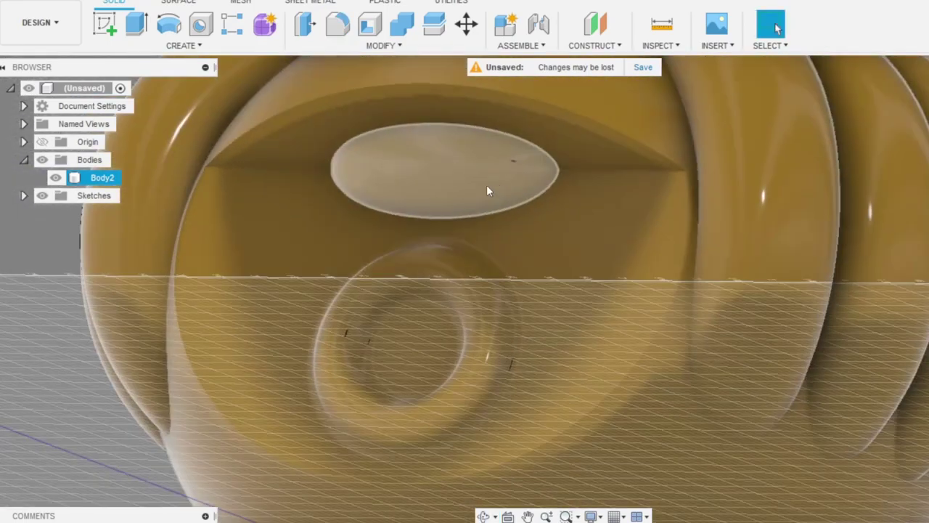
left_click(346, 29)
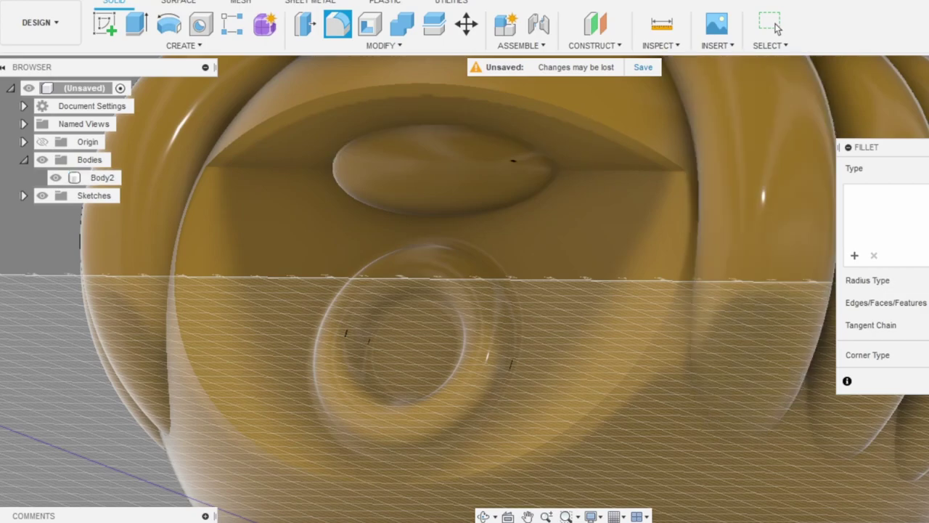
key("Escape")
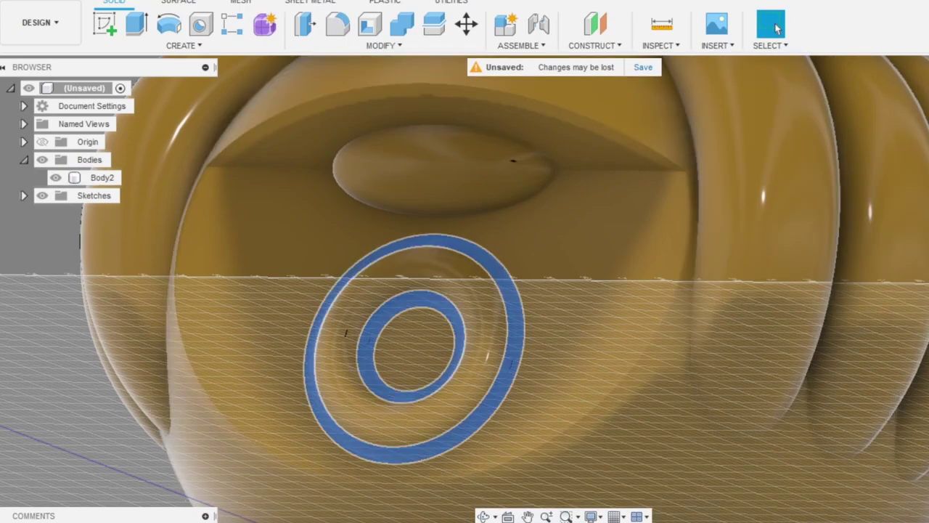
right_click(342, 522)
left_click(385, 412)
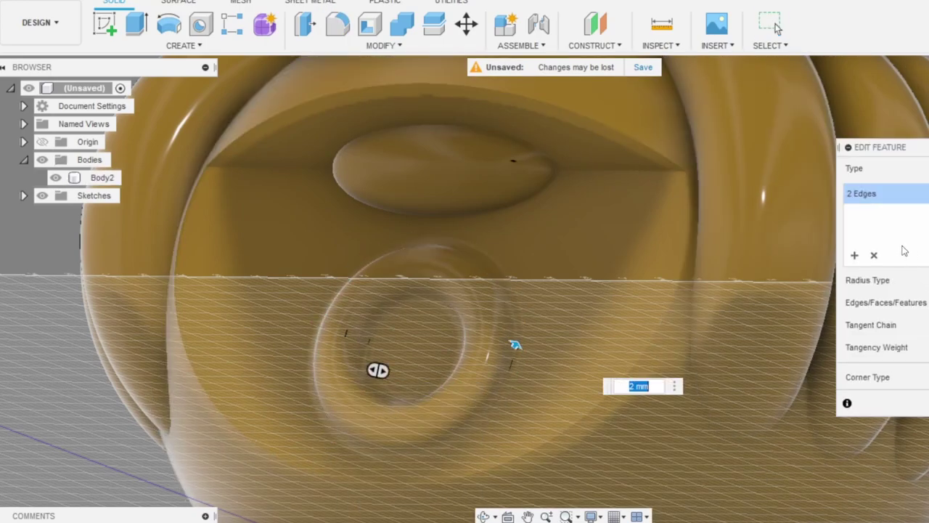
left_click(541, 158)
left_click(545, 188)
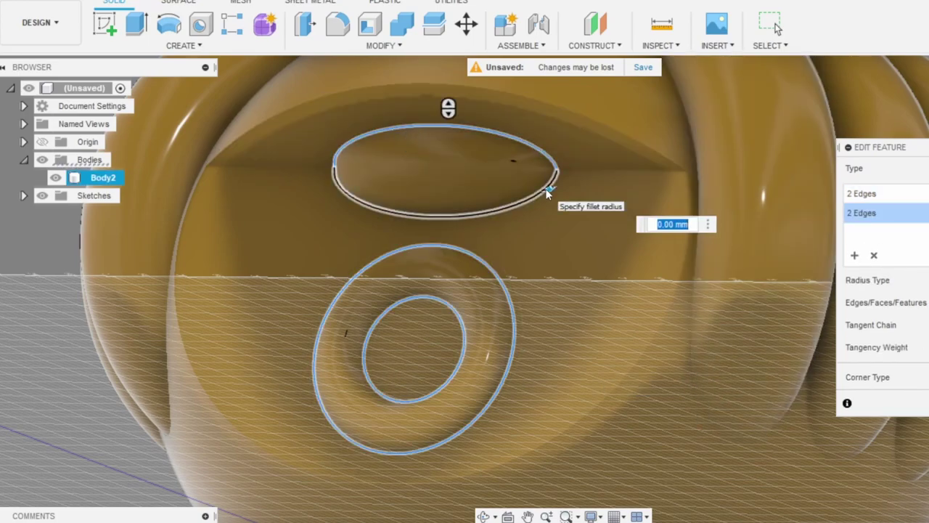
type("2")
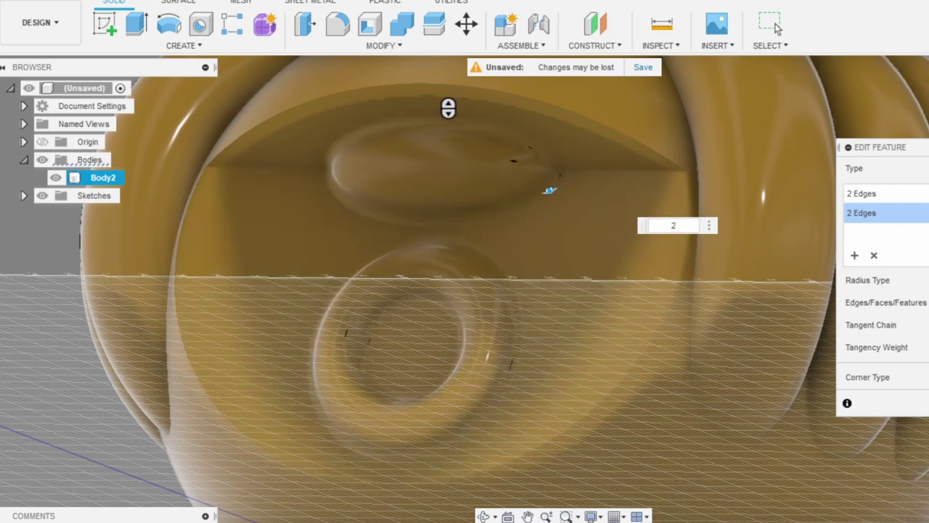
Add the recess's outer boundary edges to the same fillet as a separate edge set with a 4 mm radius.
left_click(855, 256)
left_click(628, 140)
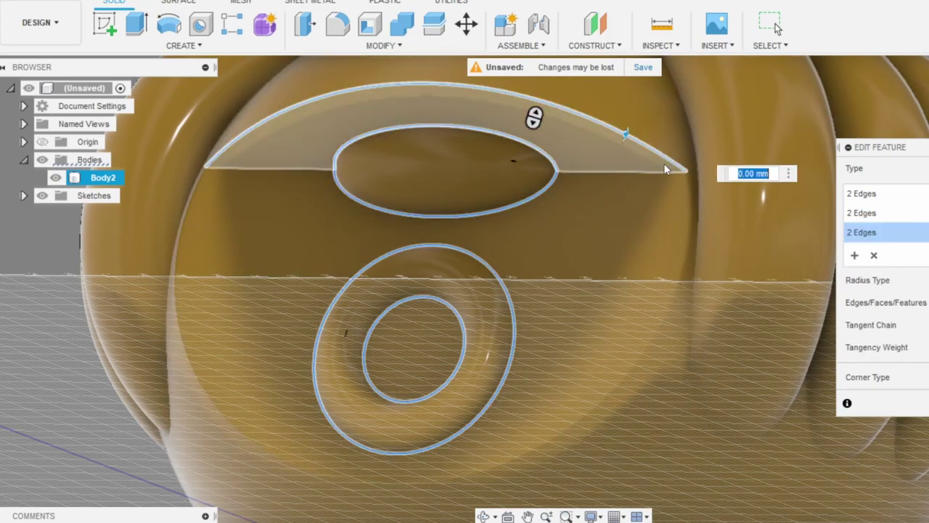
left_click(689, 200)
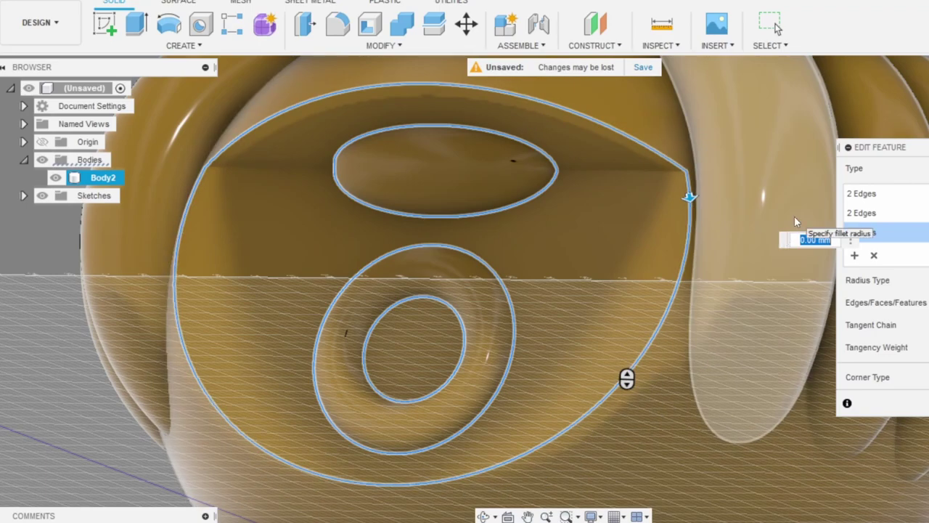
type("2")
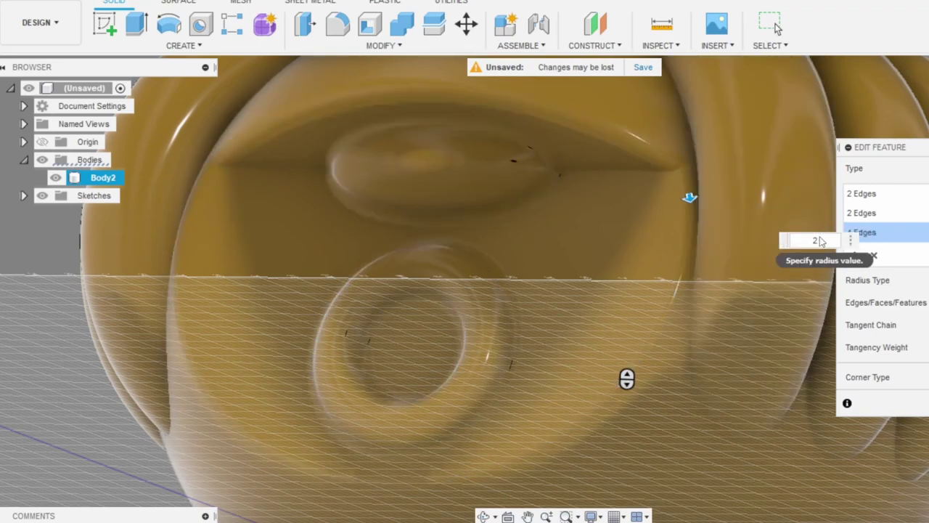
key("BackSpace")
type("4")
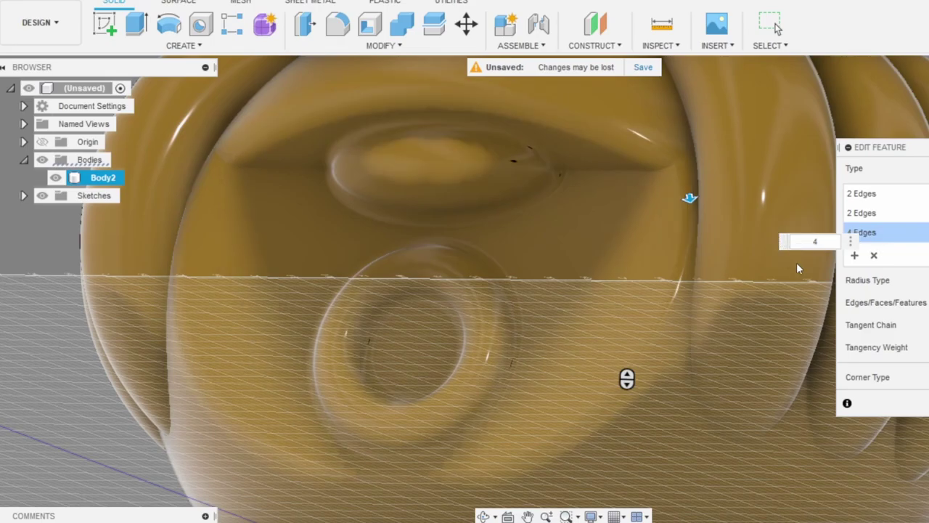
key("Return")
scroll(548, 261, "down", 3)
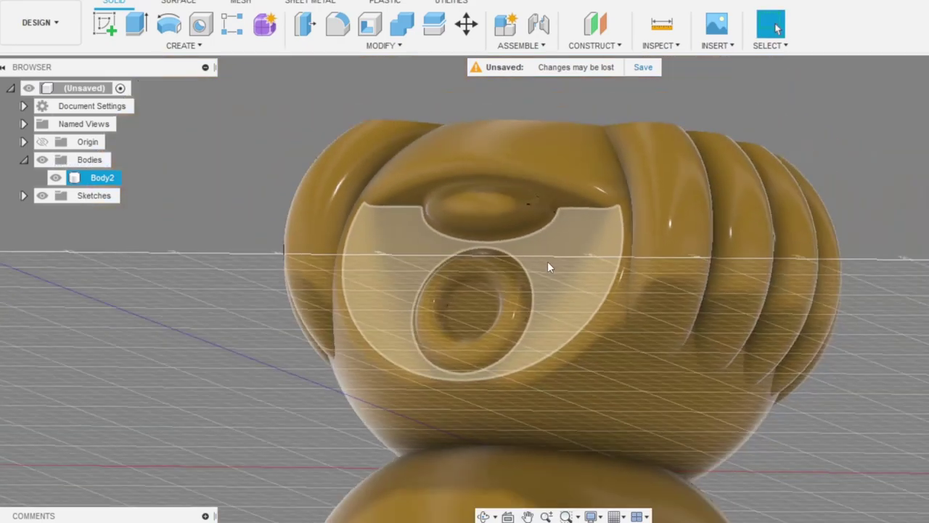
middle_click_drag(531, 283, 464, 248, "shift")
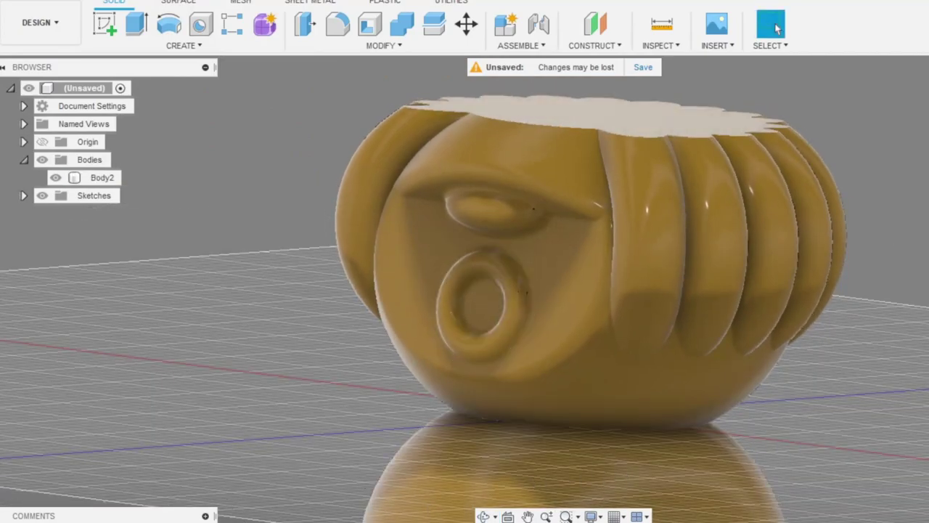
left_click(326, 521)
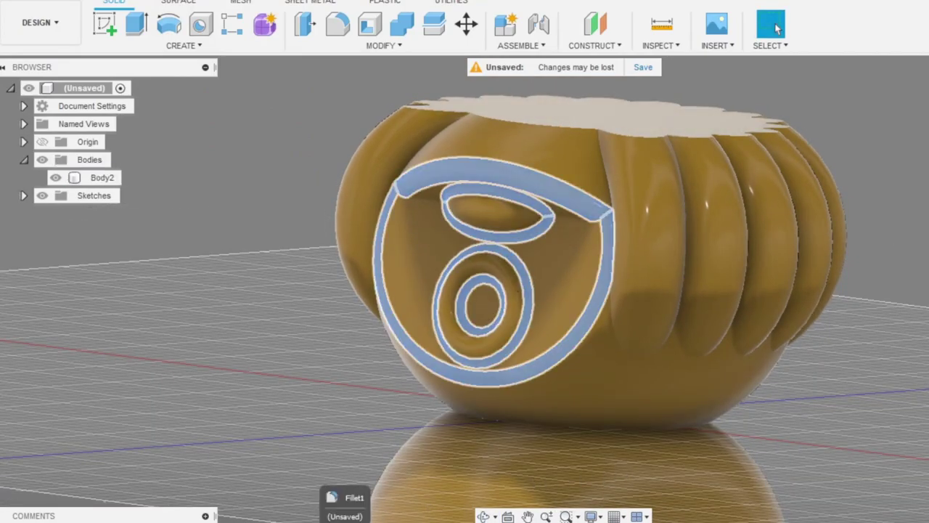
right_click(336, 521)
left_click(374, 418)
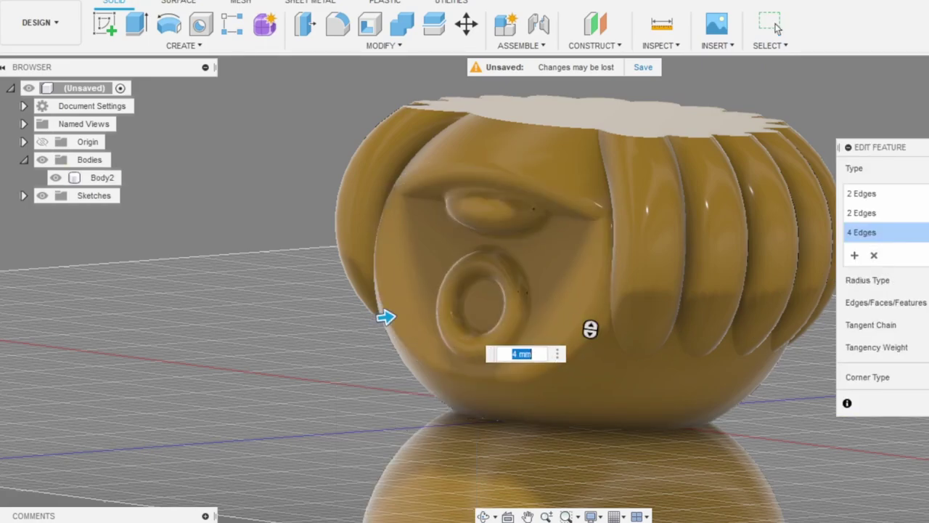
key("Escape")
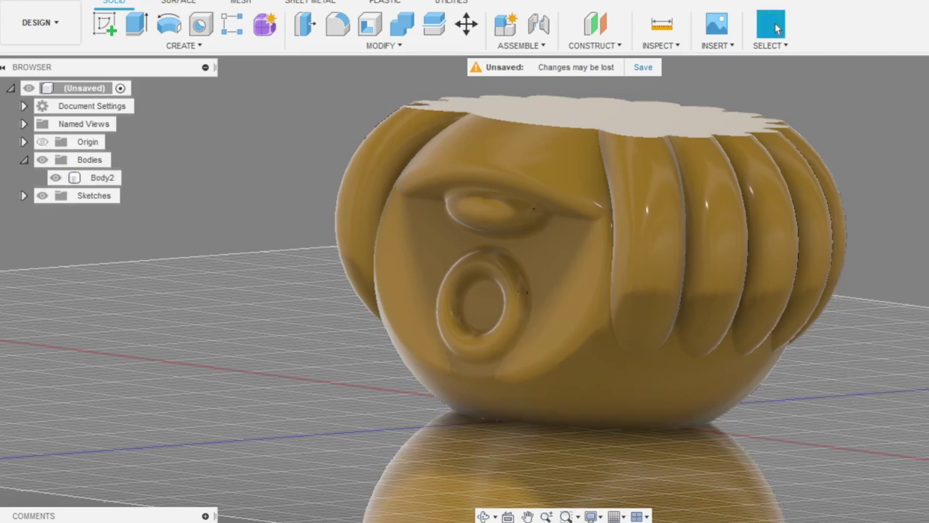
Add the circular neck edge between the two lobes to the existing fillet as a new edge set with a 10 mm radius.
right_click(348, 519)
left_click(387, 415)
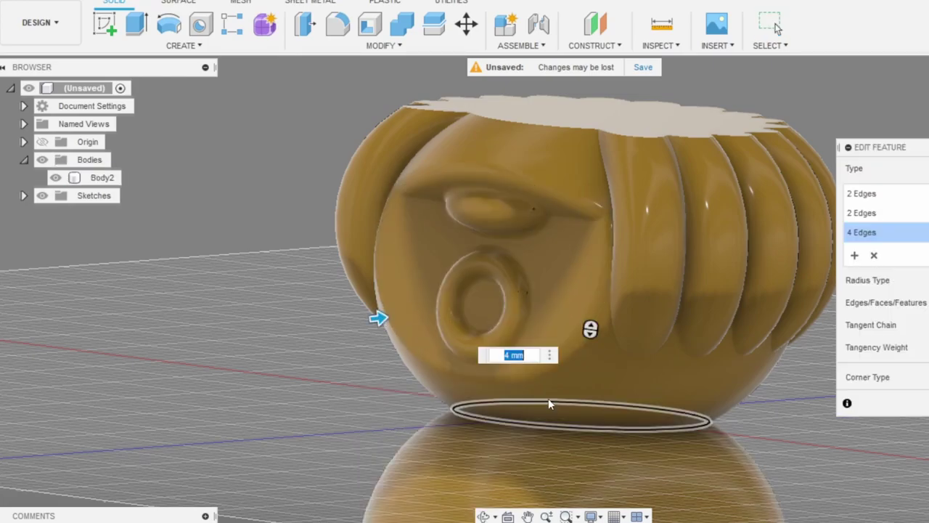
left_click(854, 256)
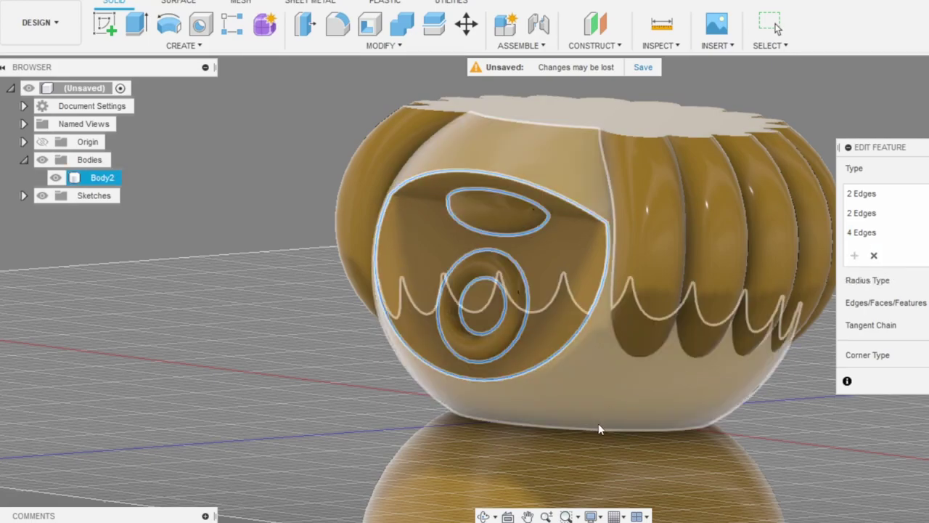
left_click(605, 426)
middle_click_drag(621, 439, 704, 437, "shift")
left_click_drag(629, 434, 679, 452)
middle_click_drag(677, 450, 591, 382, "shift")
scroll(591, 380, "down", 7)
scroll(690, 447, "up", 5)
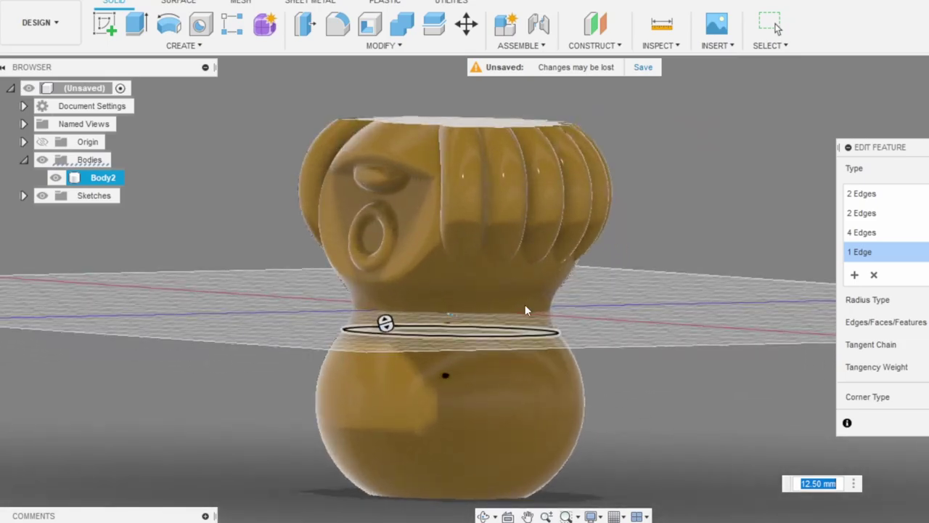
mouse_move(467, 300)
middle_mouse_down("shift")
mouse_move(429, 308)
mouse_move(549, 321)
mouse_move(468, 318)
middle_mouse_up("shift")
scroll(468, 318, "up", 4)
type("10")
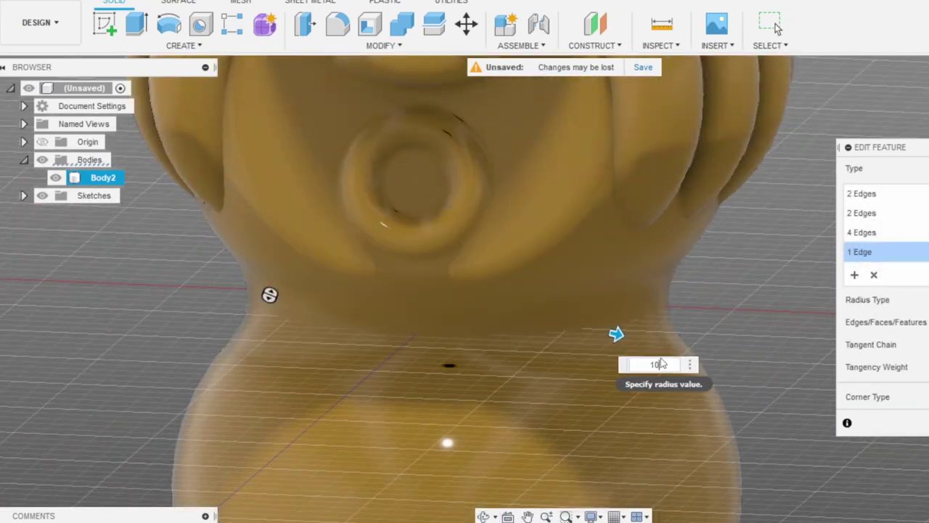
middle_click_drag(690, 341, 736, 279, "shift")
key("Return")
Save the design as Booboy in My First Project.
scroll(579, 381, "down", 4)
scroll(762, 318, "down", 3)
middle_click_drag(791, 318, 803, 346, "shift")
scroll(810, 291, "up", 5)
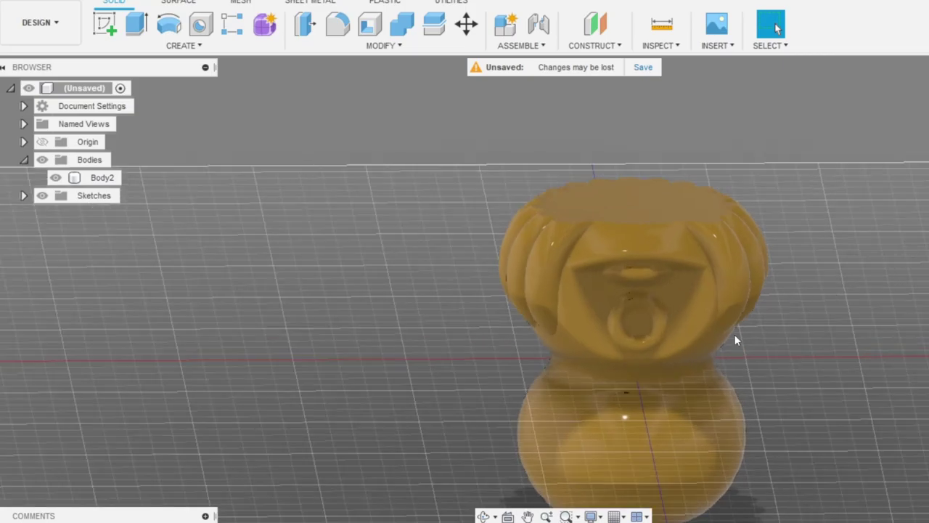
mouse_move(546, 301)
middle_mouse_down("shift")
mouse_move(591, 272)
mouse_move(623, 293)
mouse_move(546, 292)
middle_mouse_up("shift")
scroll(553, 296, "down", 4)
left_click(30, 1)
left_click(77, 129)
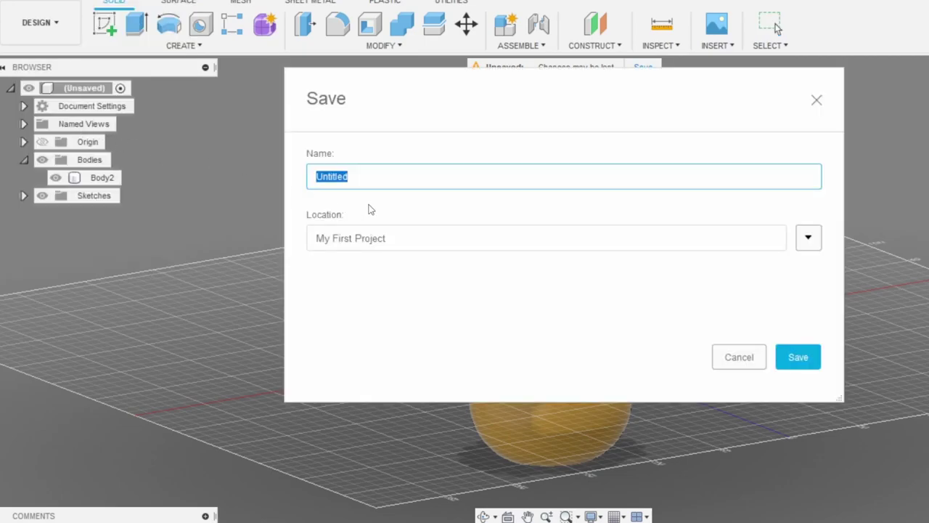
type("Booboy")
left_click(796, 360)
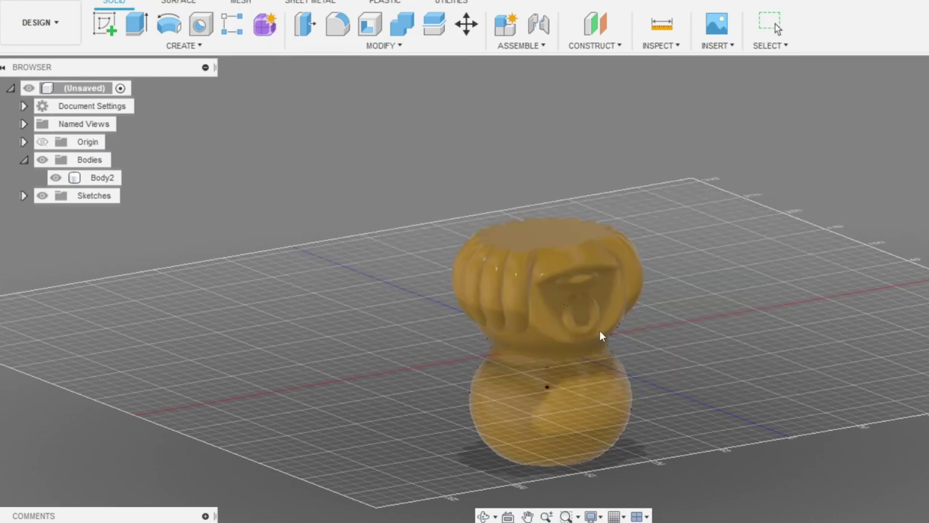
Export the design as an STL file named Booboy v1, replacing the existing file, and dismiss the job status.
scroll(599, 330, "up", 5)
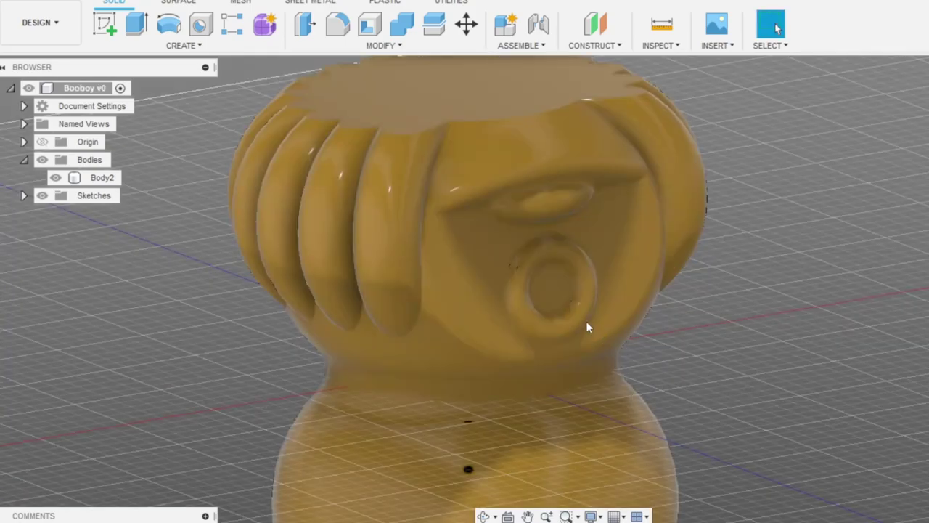
left_click(27, 1)
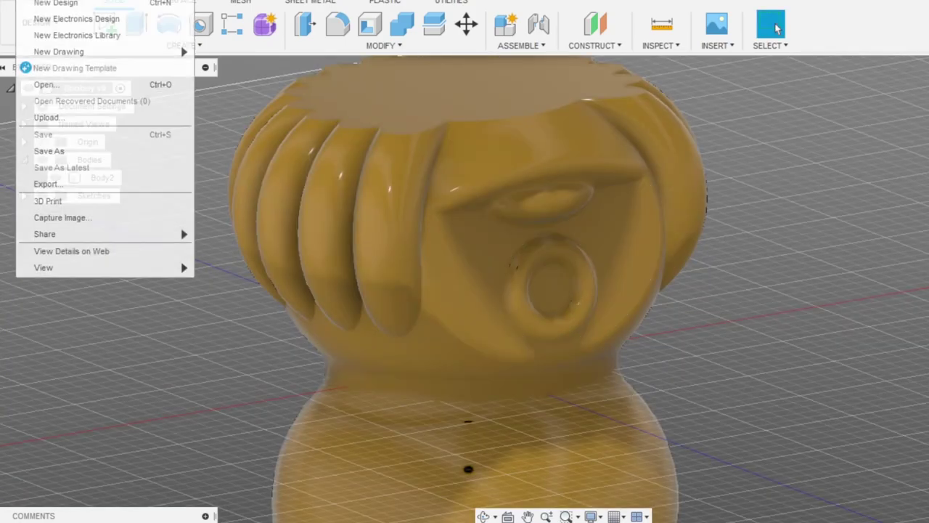
left_click(64, 186)
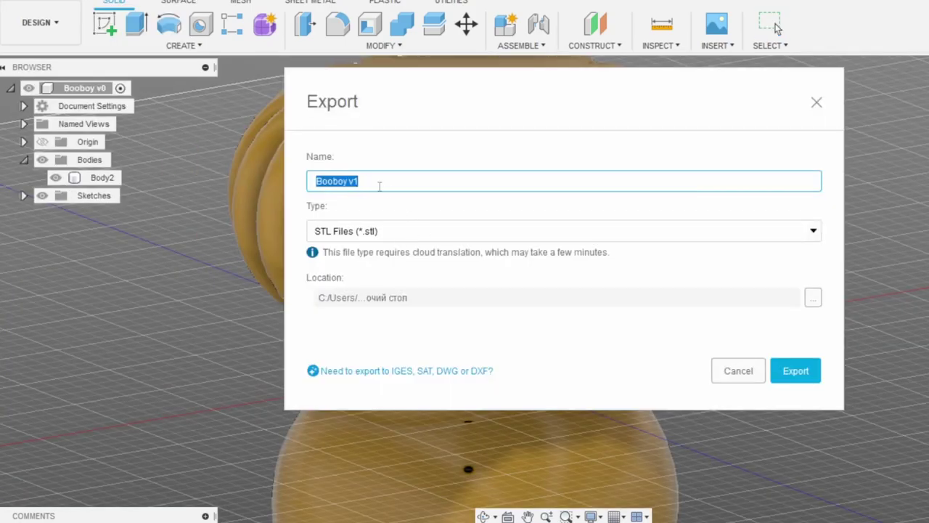
left_click(796, 370)
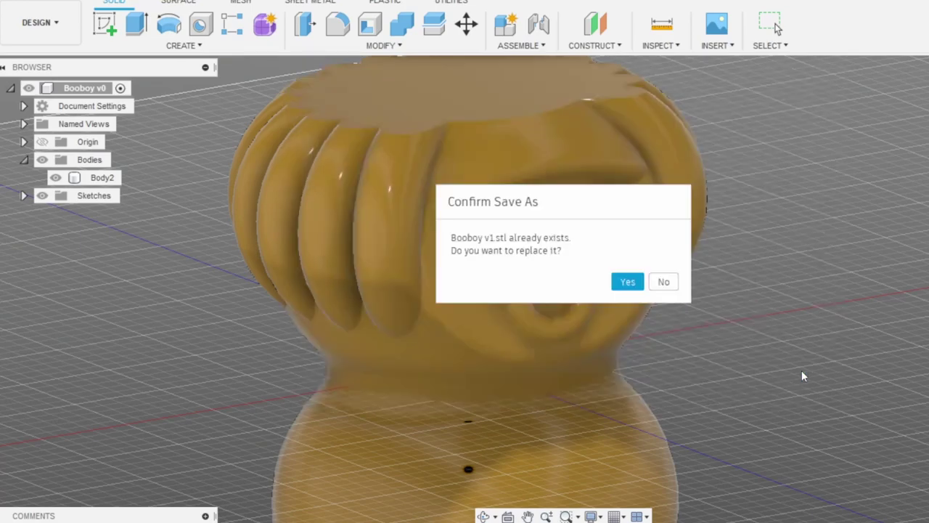
left_click(629, 284)
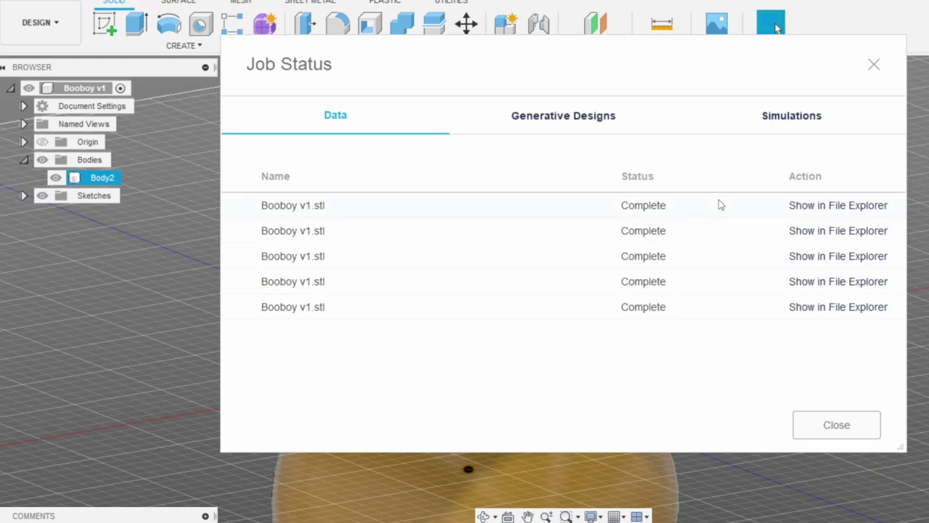
left_click(835, 426)
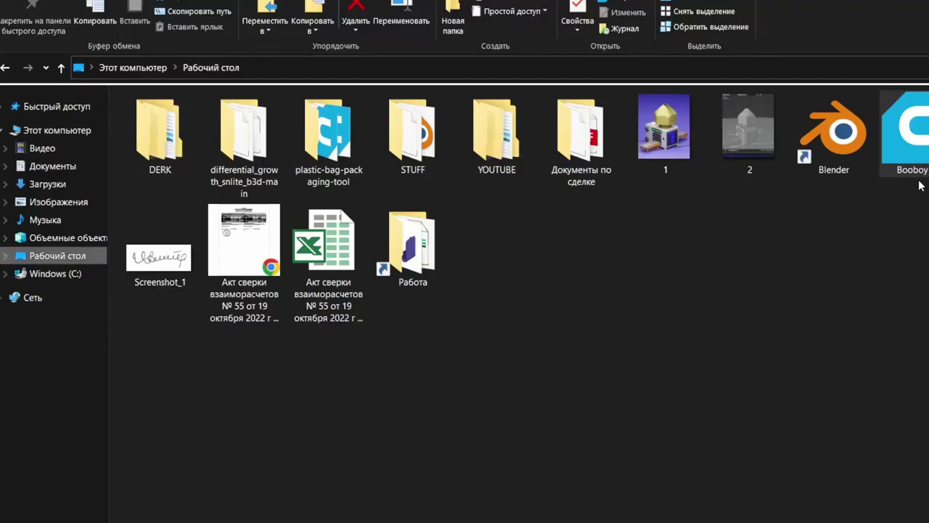
Load the exported Booboy STL from the desktop folder into Ultimaker Cura for print preparation and dismiss the modified-file notice.
left_click_drag(916, 167, 312, 458)
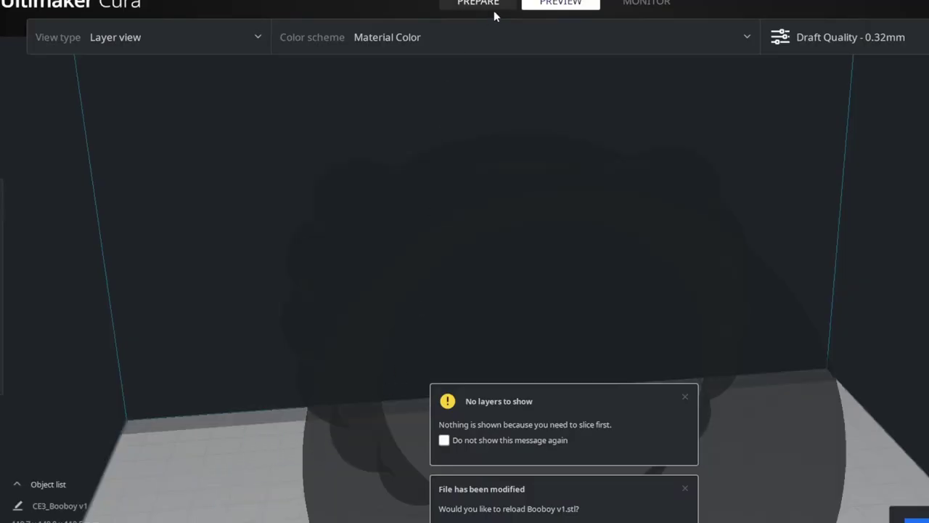
left_click(478, 4)
scroll(642, 298, "down", 5)
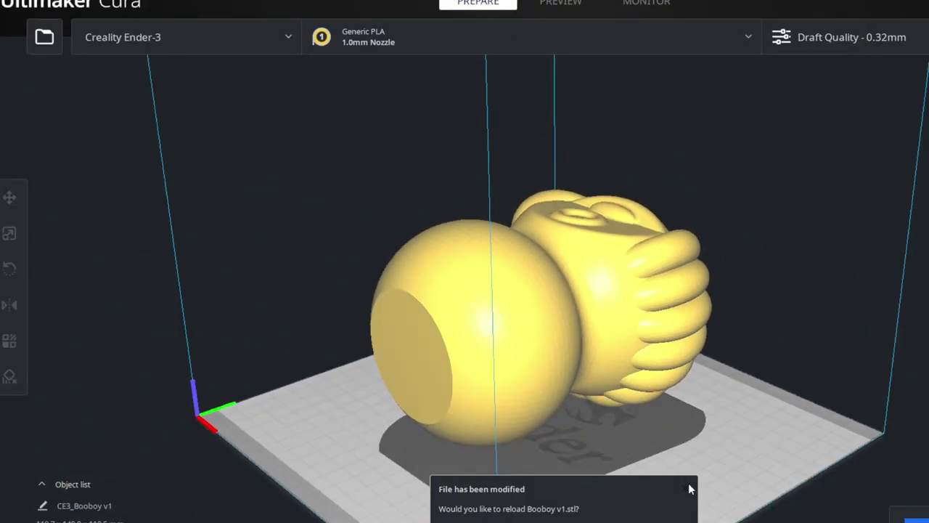
left_click(690, 488)
Rotate the figure on the build plate so it stands upright on the flat base of its lower lobe.
left_click(517, 320)
key("r")
left_click_drag(534, 213, 487, 383)
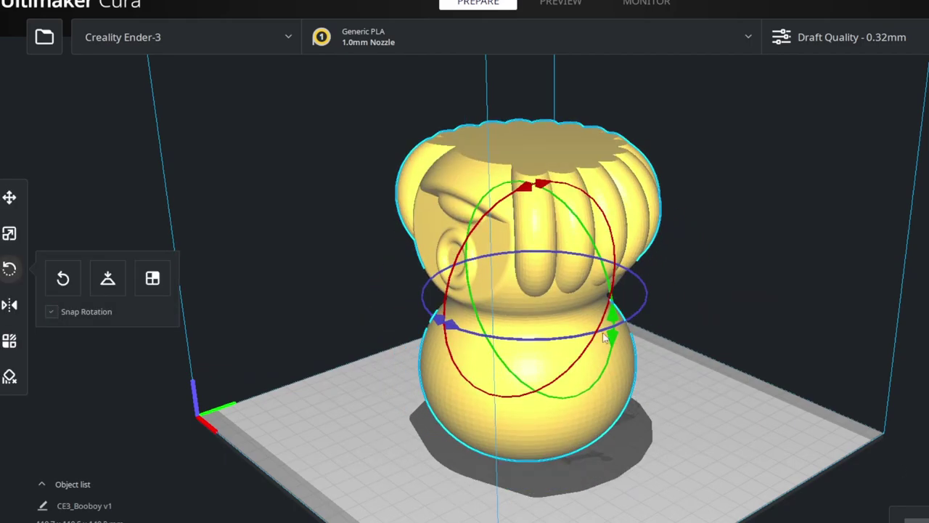
Preview the sliced layers of the figure and examine the strands and face from the side and above.
scroll(502, 254, "up", 3)
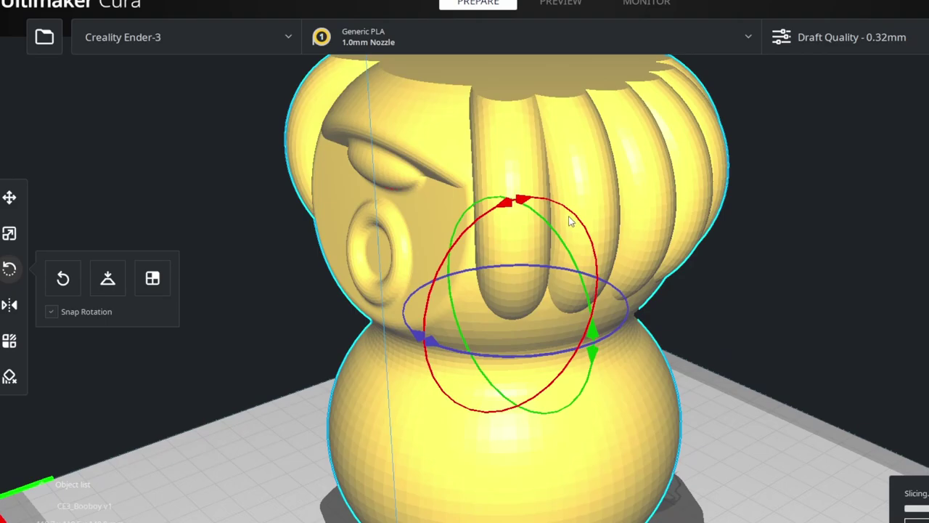
left_click(560, 3)
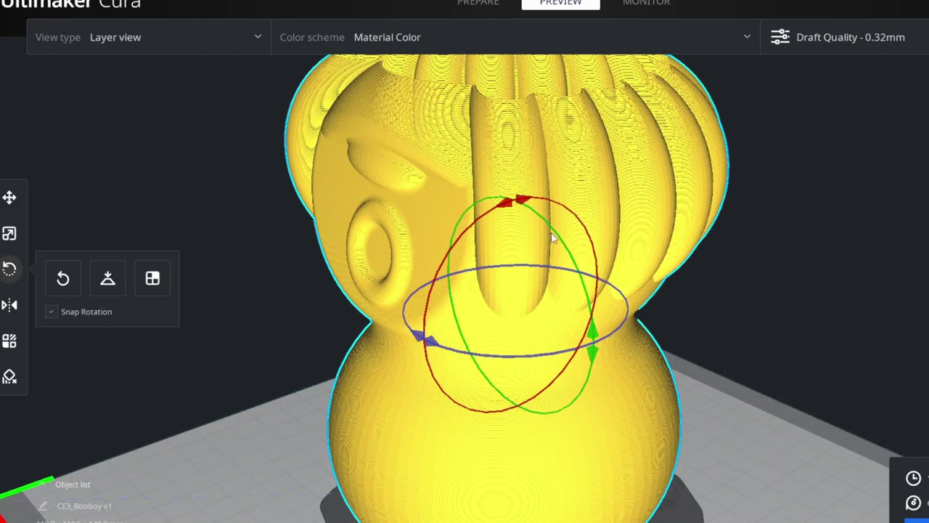
right_click_drag(527, 244, 925, 319)
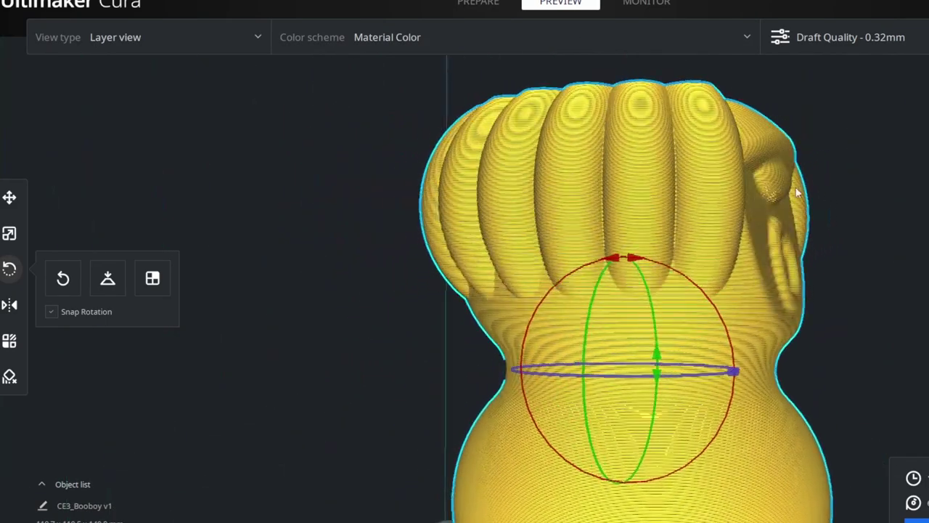
right_click_drag(608, 253, 925, 237)
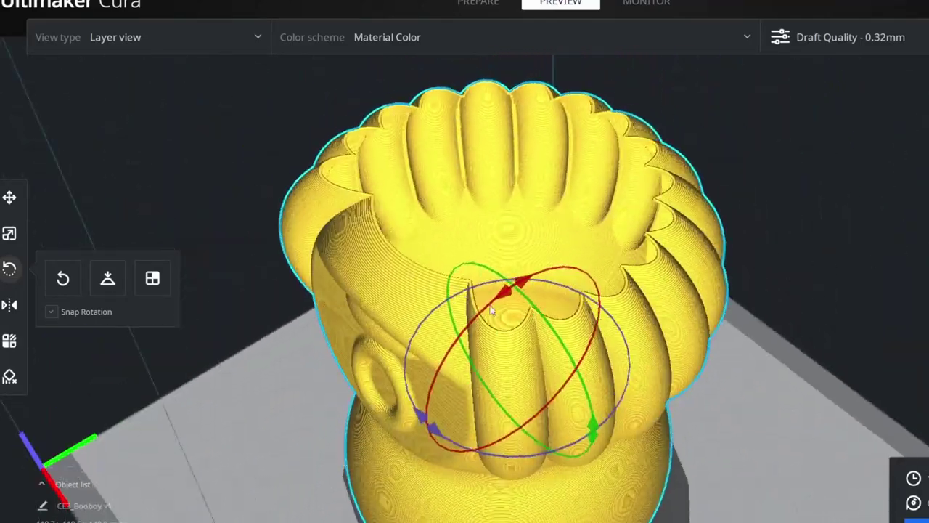
Leave the Cura layer preview, return to the Booboy v1 design in Fusion 360, and face the figure's front.
right_click_drag(492, 310, 452, 265)
scroll(451, 266, "down", 5)
scroll(246, 492, "up", 4)
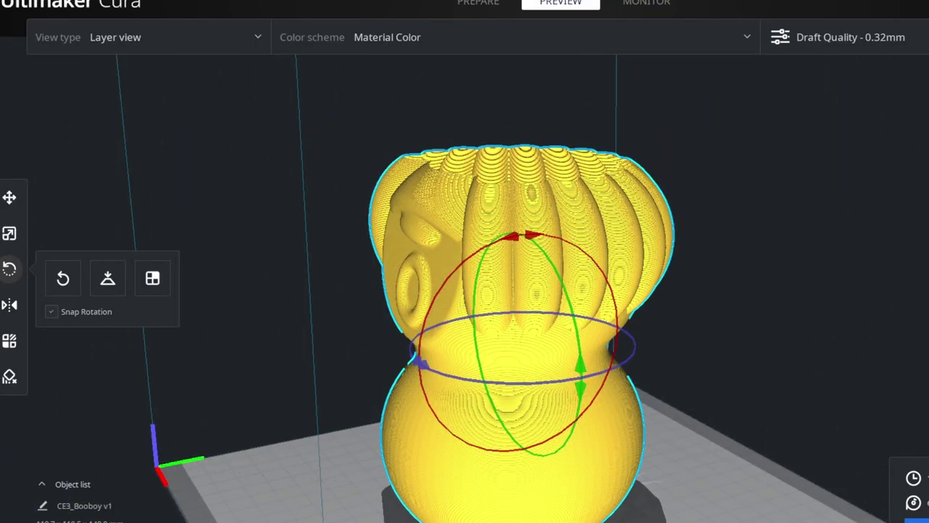
mouse_move(276, 516)
left_click(260, 485)
left_click(298, 472)
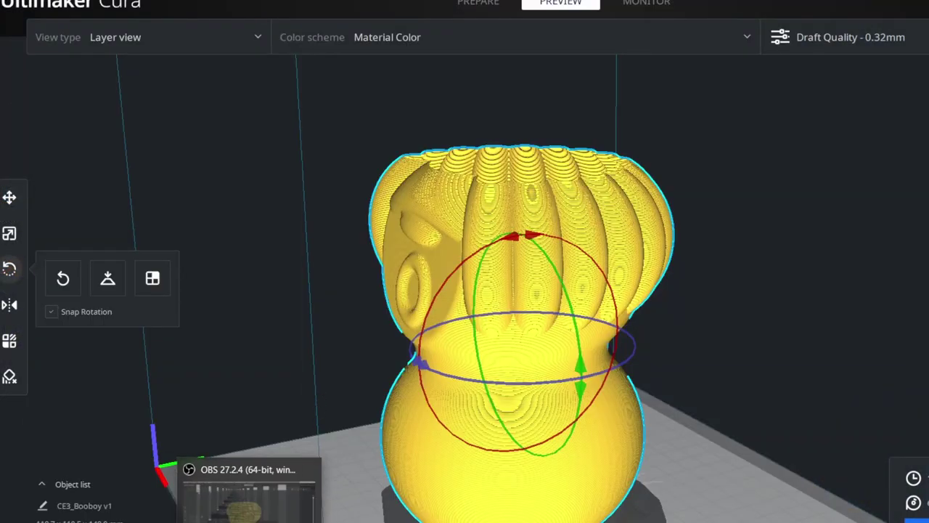
left_click(218, 494)
scroll(603, 270, "down", 5)
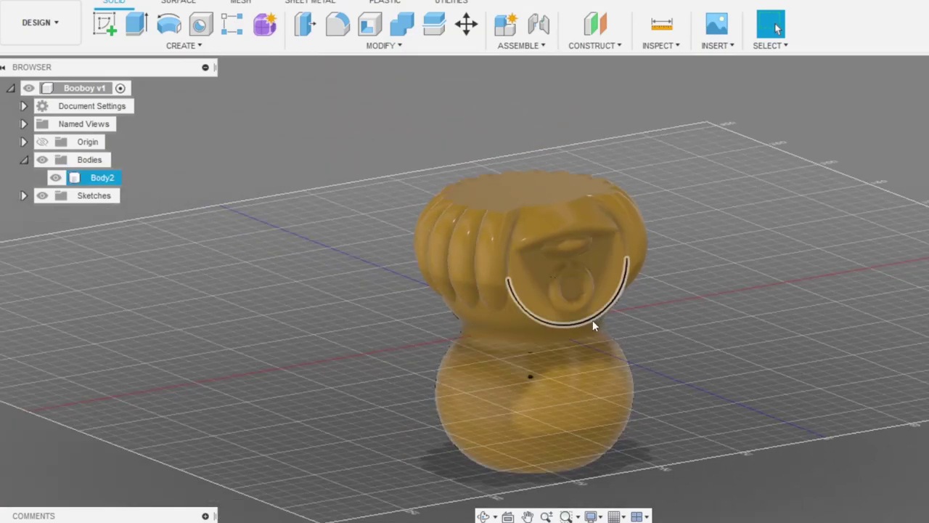
middle_click_drag(690, 308, 640, 310, "shift")
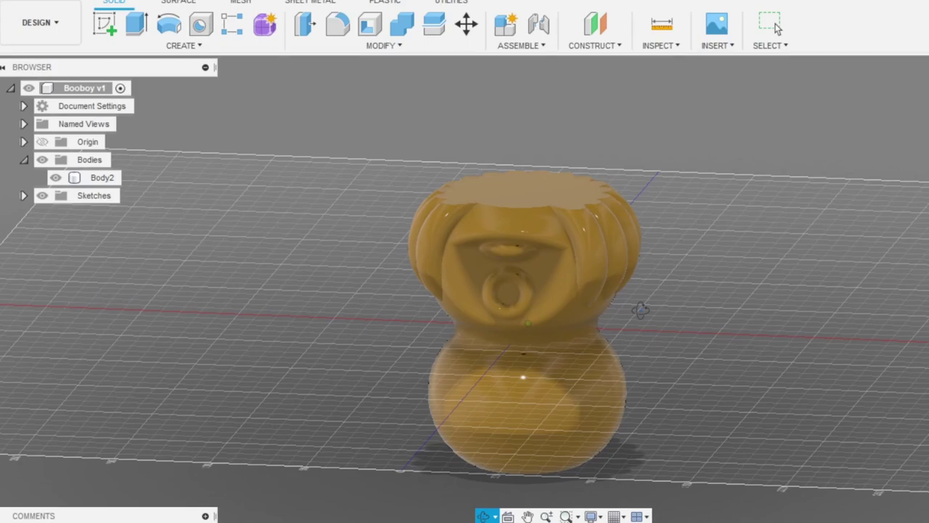
Duplicate the figure's body in place without moving the copy.
left_click(398, 46)
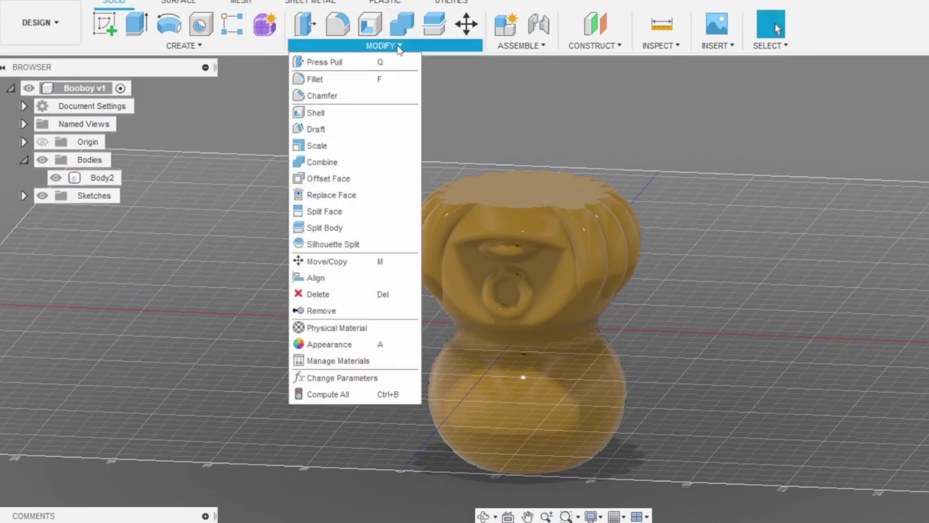
left_click(467, 26)
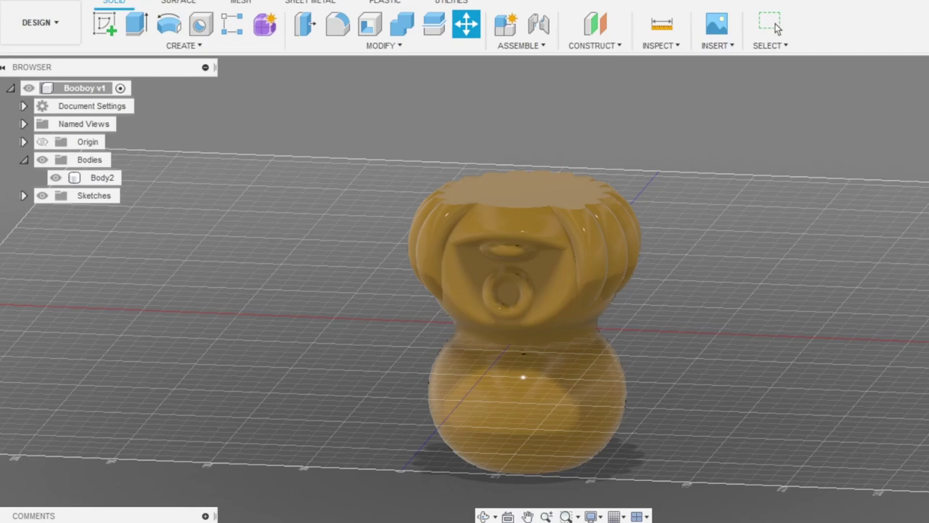
left_click(544, 218)
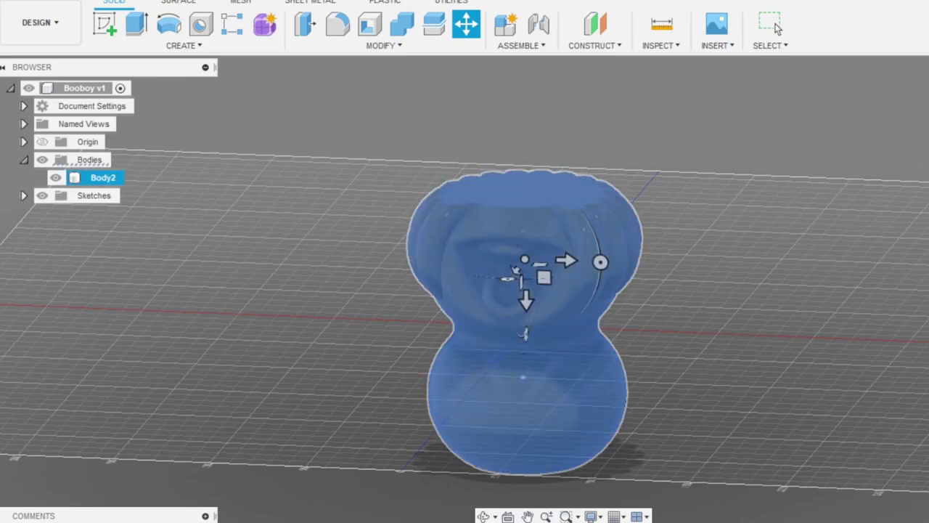
key("ctrl+v")
key("Escape")
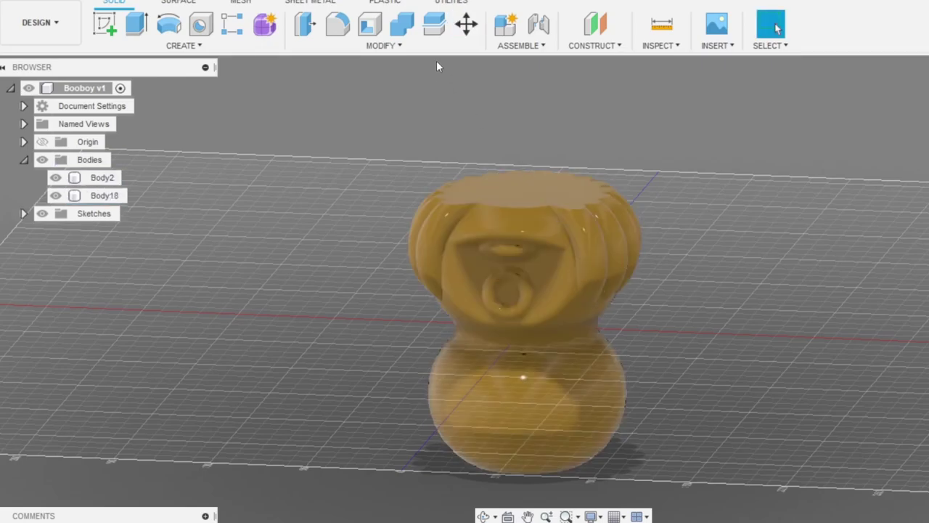
Scale the copied body, Body18, uniformly by a factor of 0.98.
left_click(406, 51)
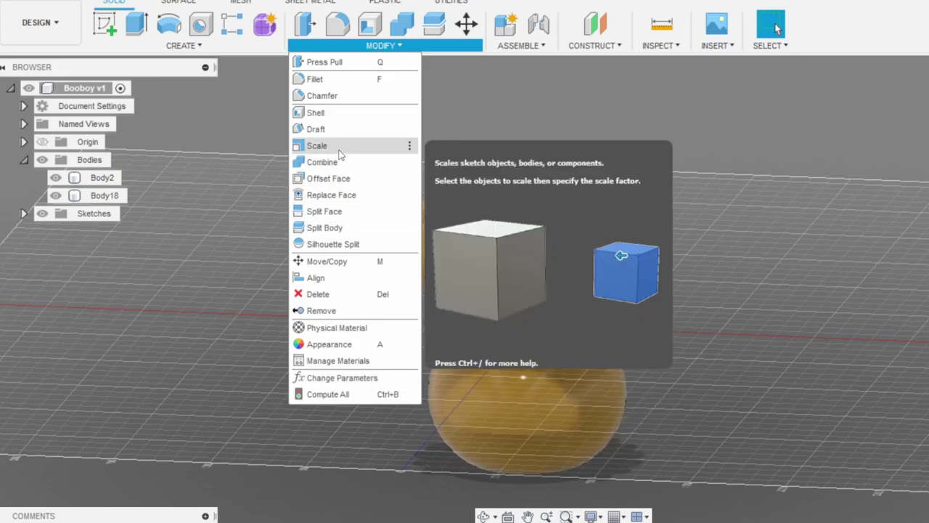
key("Escape")
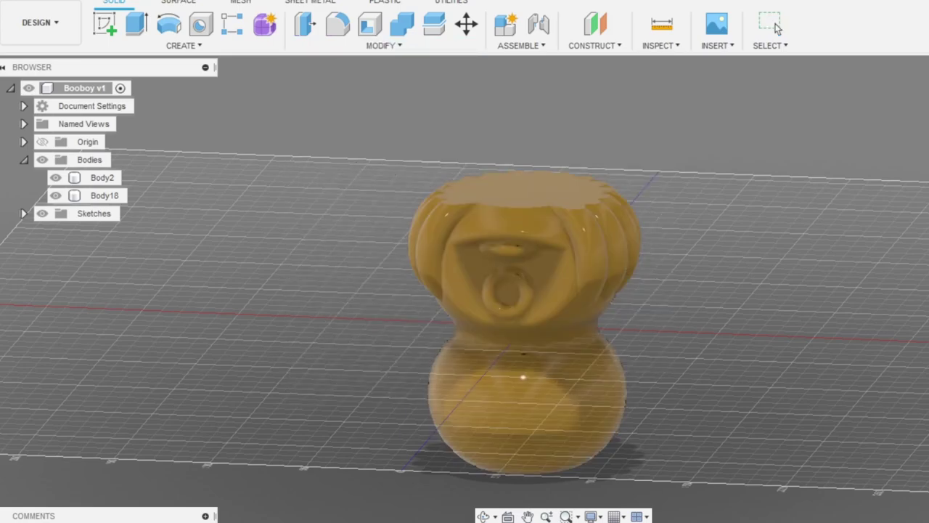
left_click(90, 180)
left_click(100, 194)
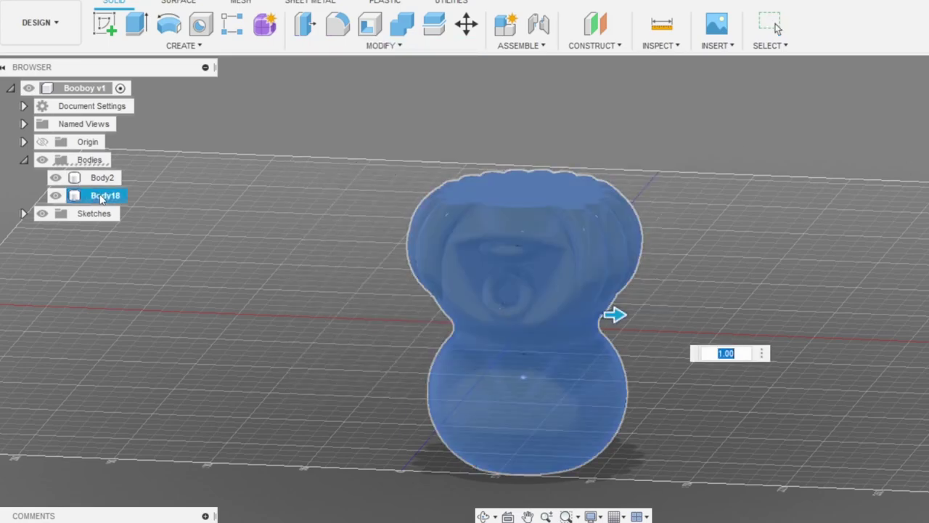
left_click(651, 210)
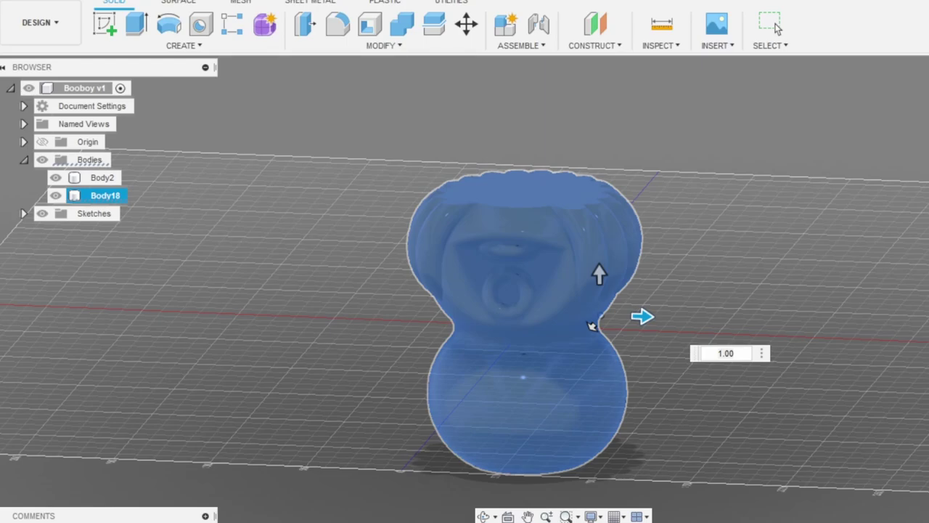
left_click_drag(643, 317, 639, 316)
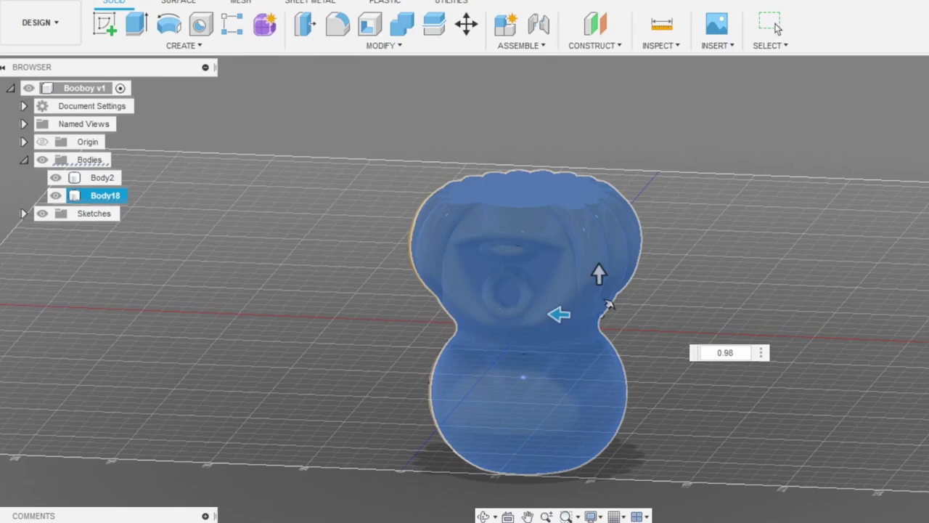
key("Return")
Show the model as Shaded with Hidden Edges and compare the outer and inner outlines from above.
scroll(468, 241, "up", 3)
middle_click_drag(467, 238, 527, 273, "shift")
scroll(528, 273, "down", 3)
scroll(648, 113, "up", 3)
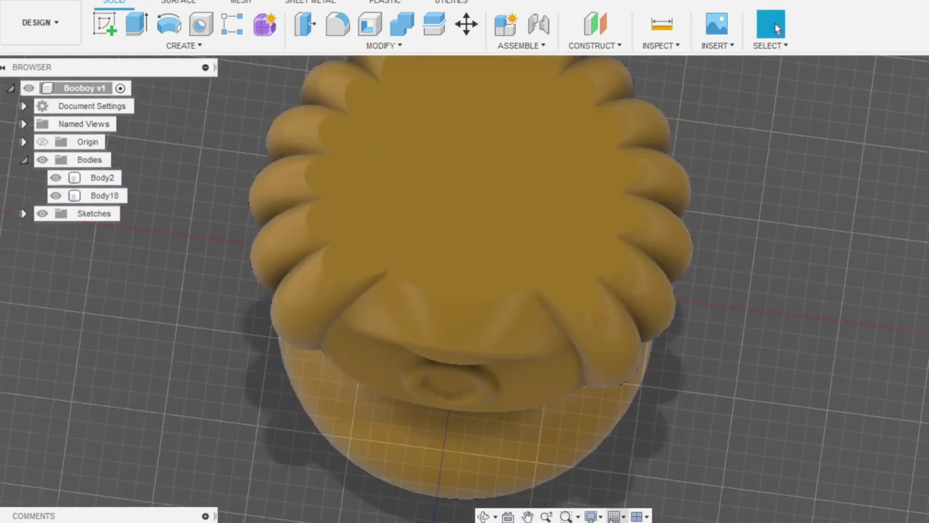
left_click(592, 516)
mouse_move(667, 398)
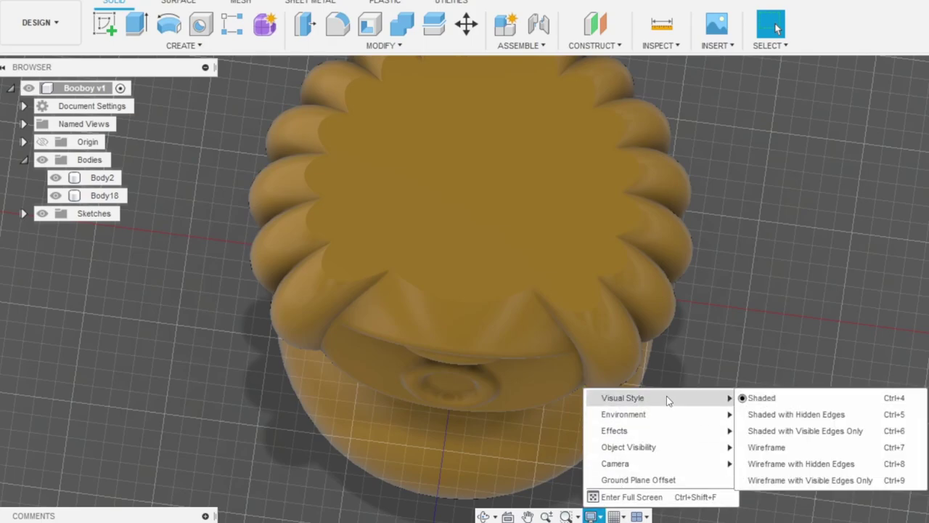
left_click(799, 414)
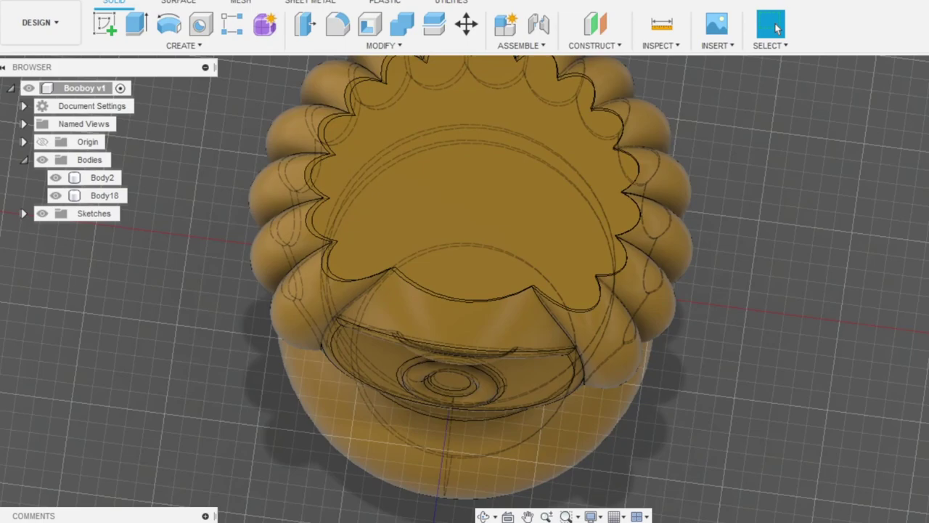
left_click(926, 120)
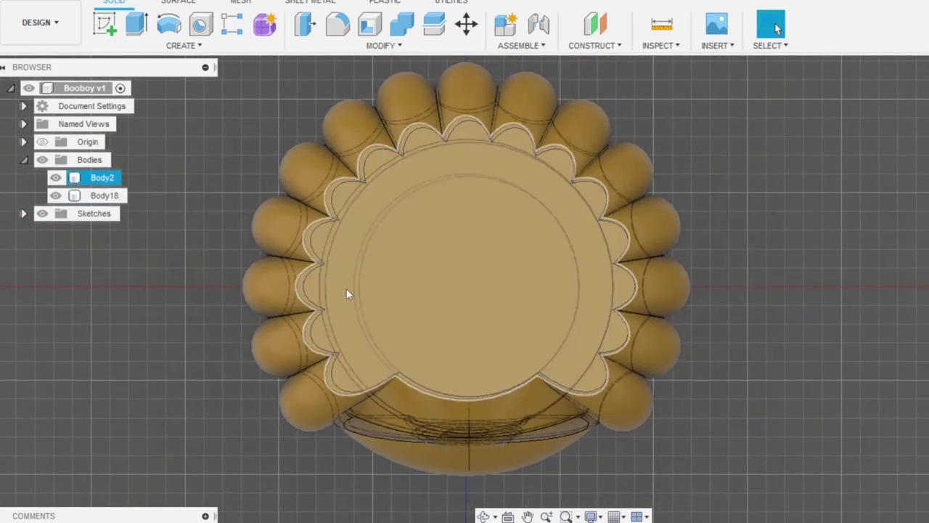
scroll(312, 290, "up", 2)
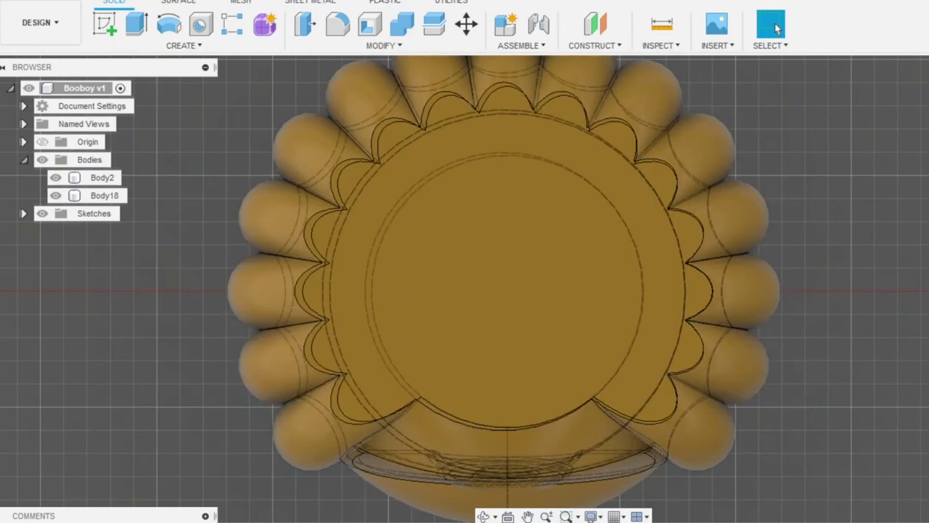
Open the copied body's scale feature for editing and list the origin geometry in the browser.
right_click(391, 521)
left_click(425, 420)
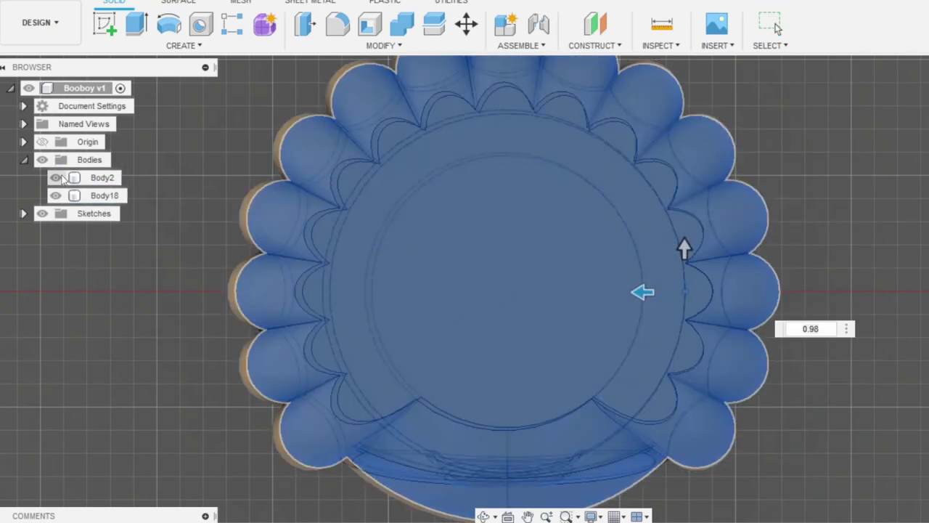
left_click(23, 142)
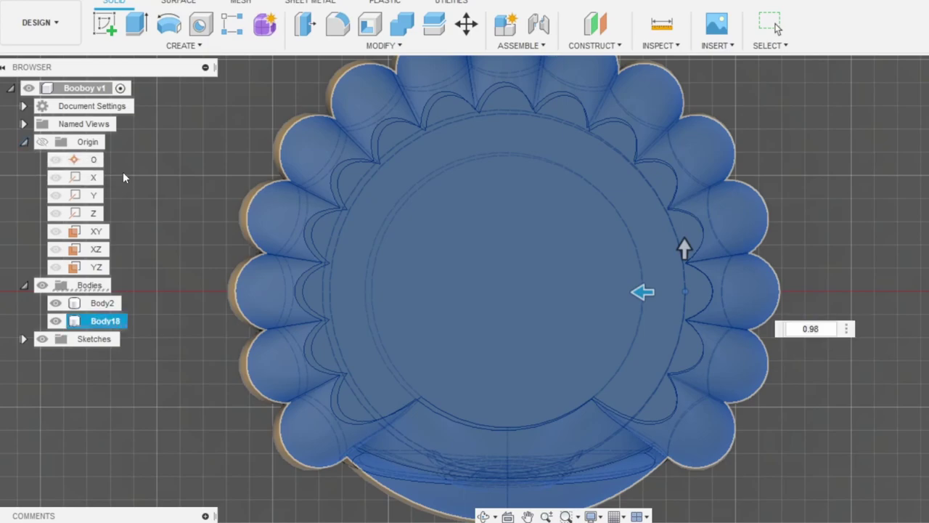
left_click(777, 28)
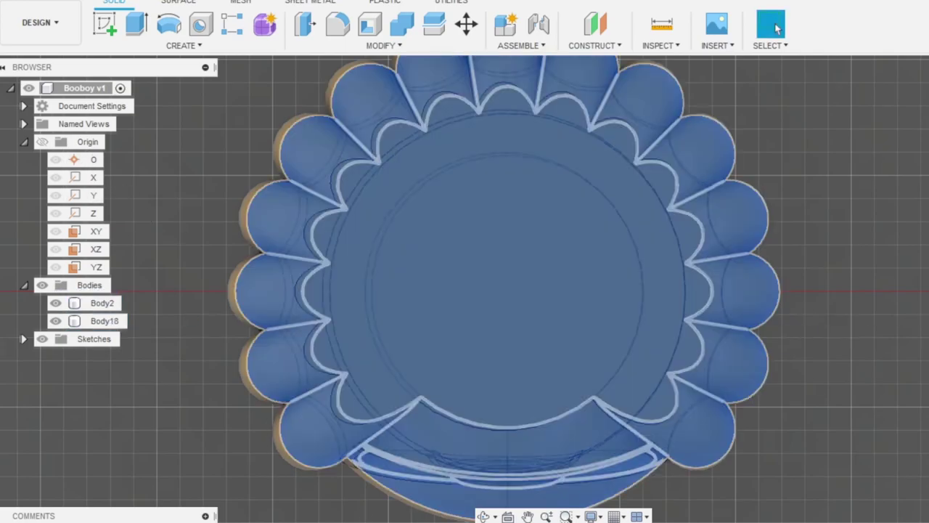
right_click(387, 385)
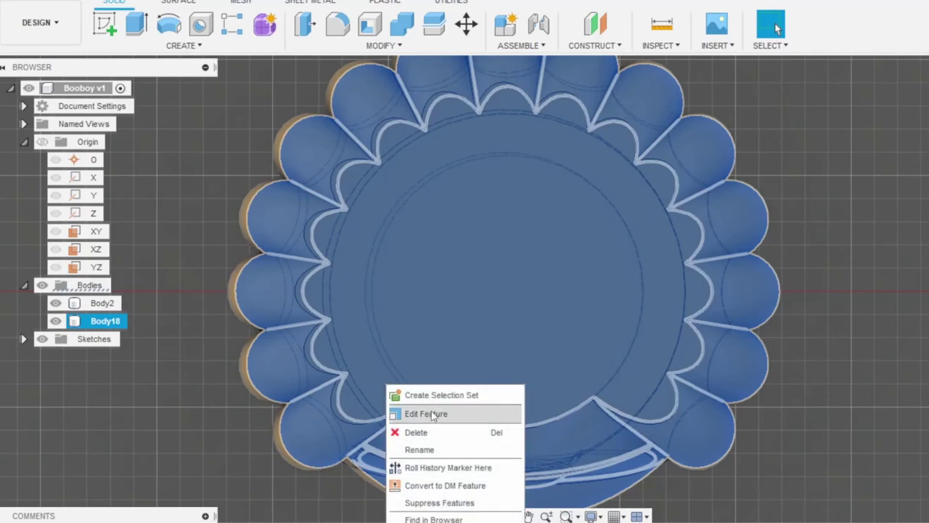
left_click(347, 521)
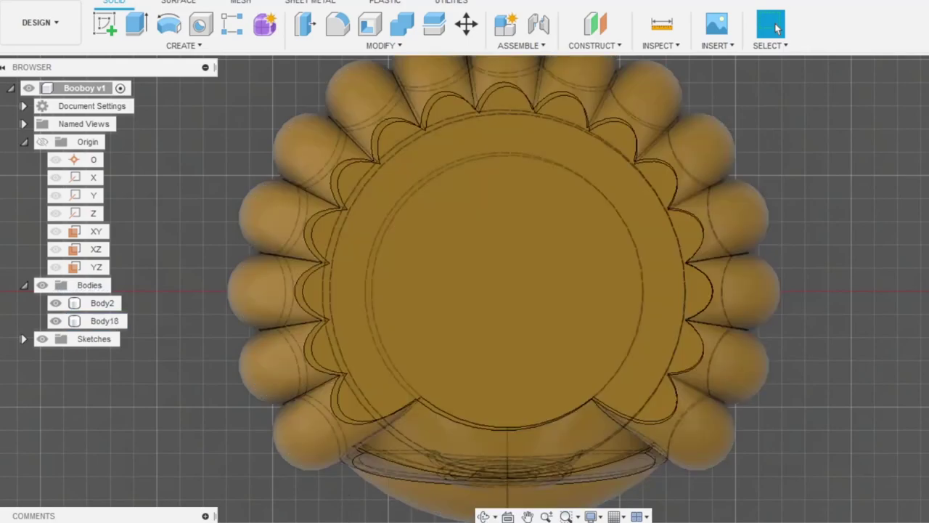
right_click(363, 407)
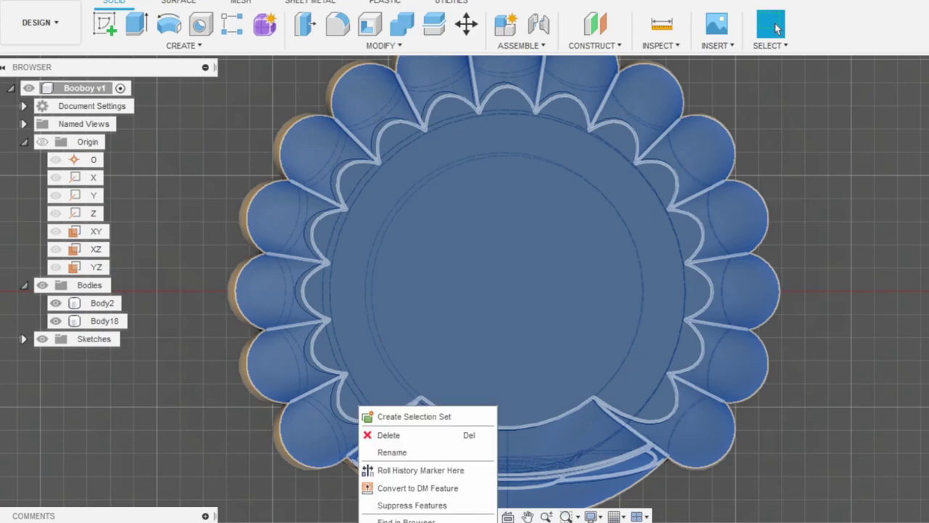
key("Escape")
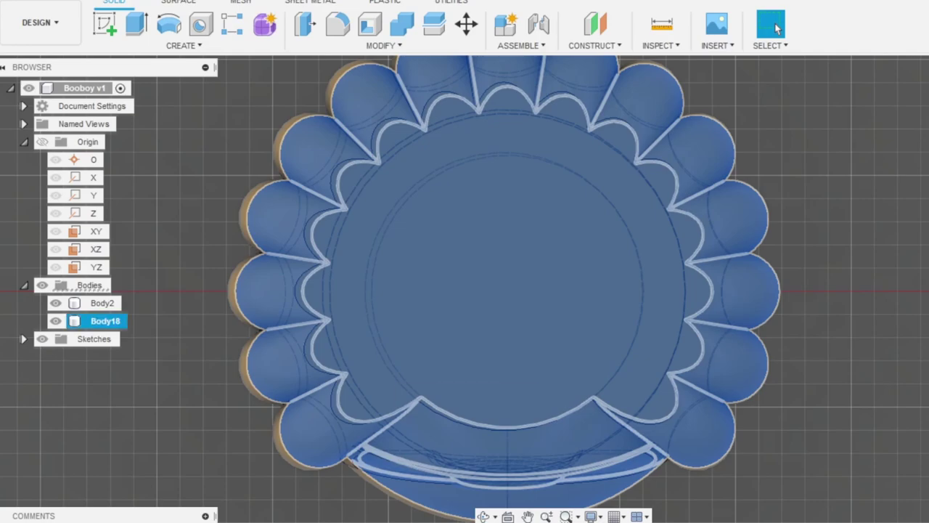
Edit the 0.98 scale feature of the copied body so it scales about the origin point O.
right_click(395, 385)
left_click(445, 411)
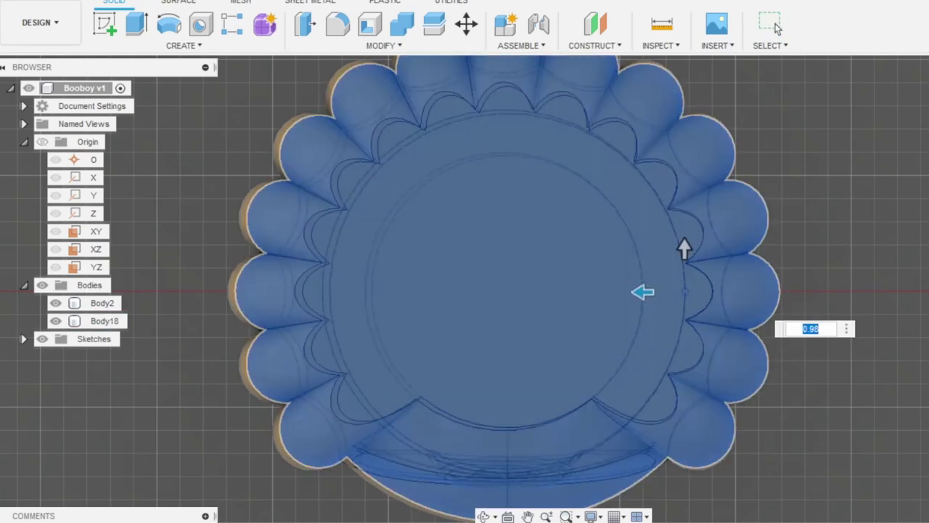
key("Return")
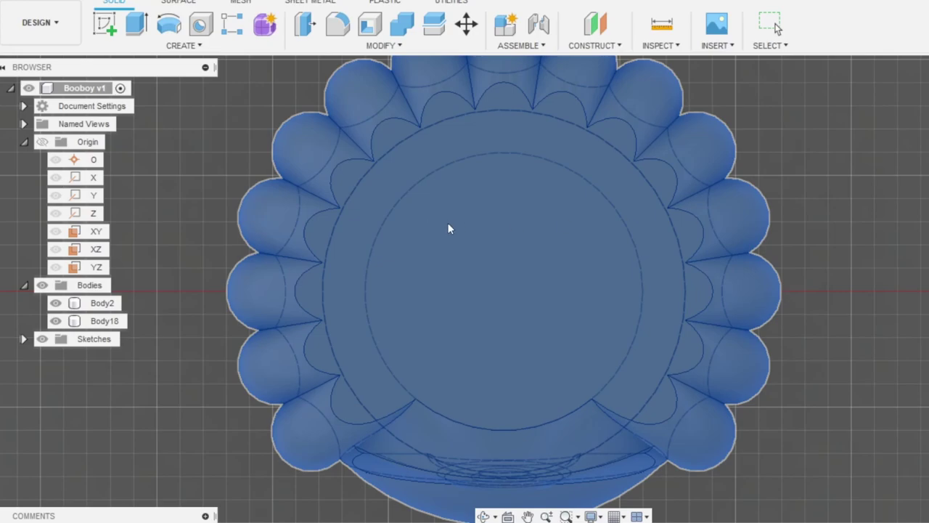
left_click(82, 165)
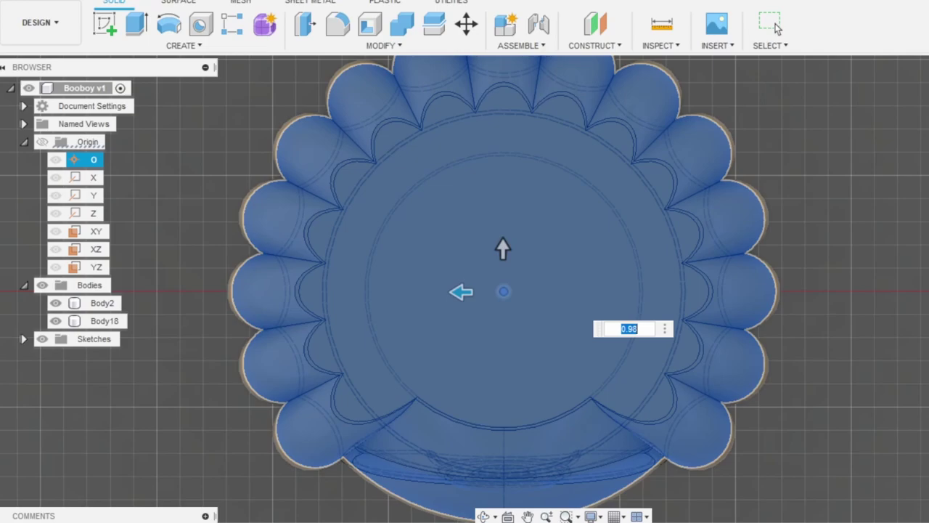
key("Return")
Set the visual style back to Shaded and hide the scaled-down copy, Body18.
scroll(399, 362, "down", 3)
middle_click_drag(505, 374, 456, 243, "shift")
left_click(606, 459)
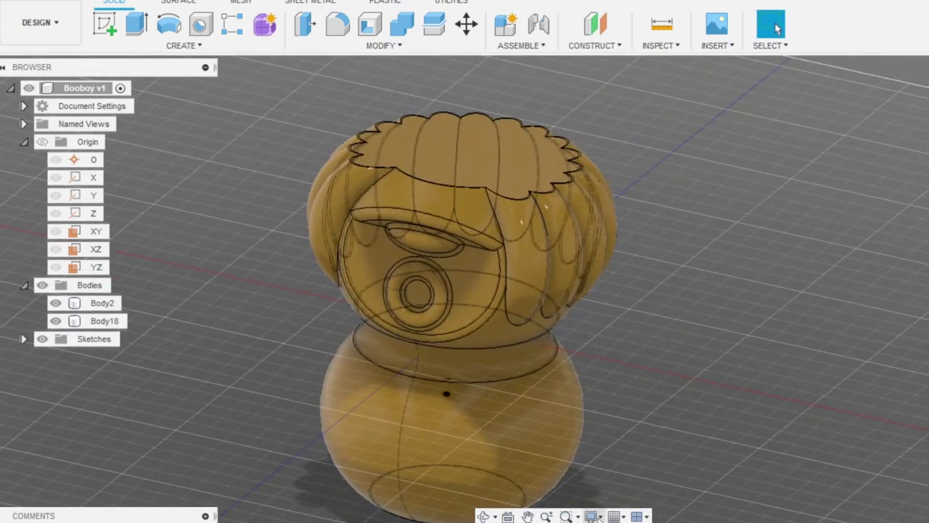
left_click(592, 517)
mouse_move(690, 401)
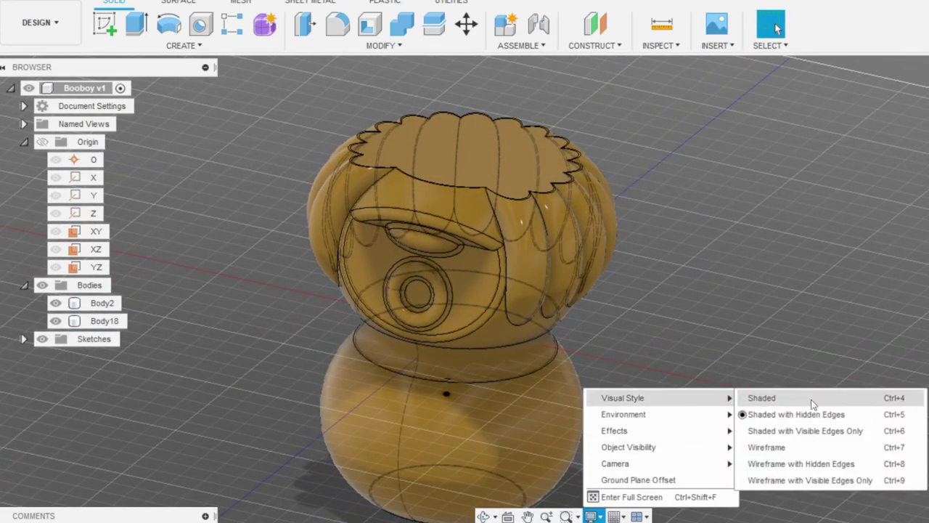
left_click(813, 404)
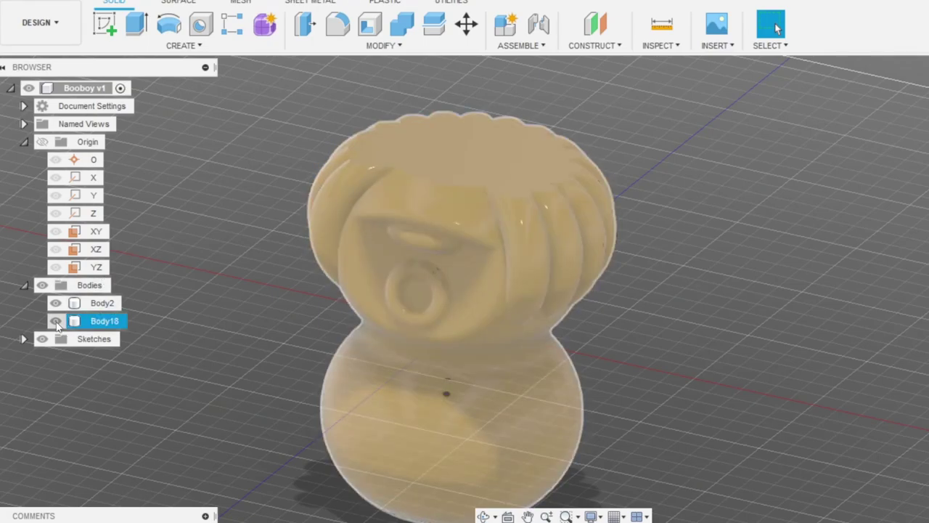
left_click(56, 324)
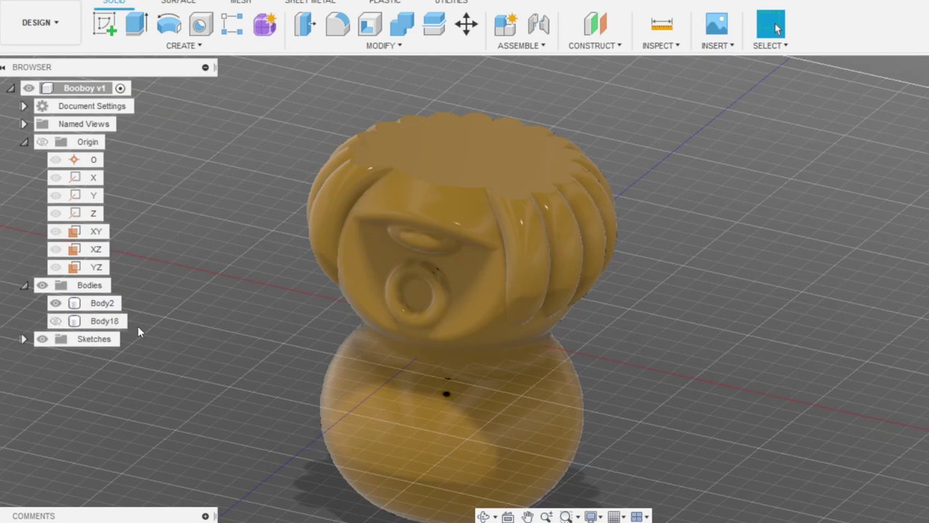
Create a sketch on the figure's flat base face and draw a circle centred on the origin reaching out to the face's edge.
middle_click_drag(282, 341, 266, 348, "shift")
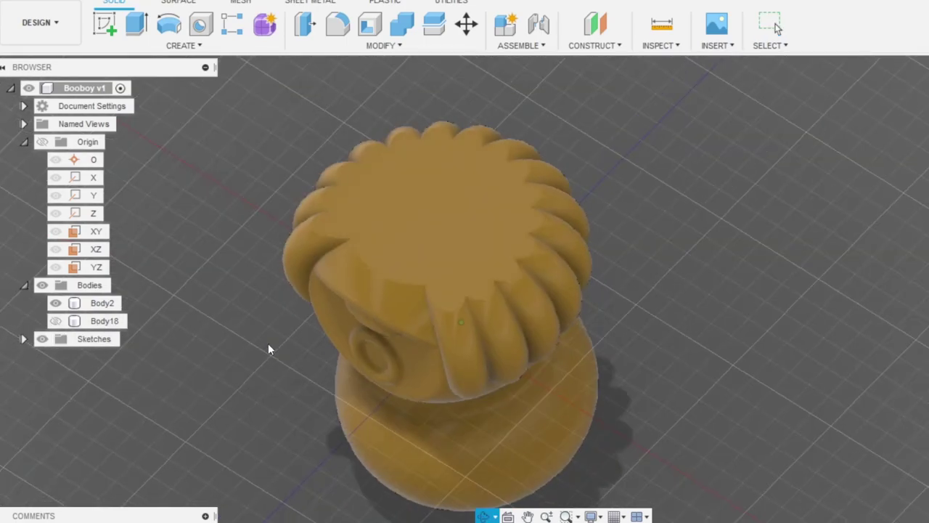
middle_click_drag(460, 251, 506, 472, "shift")
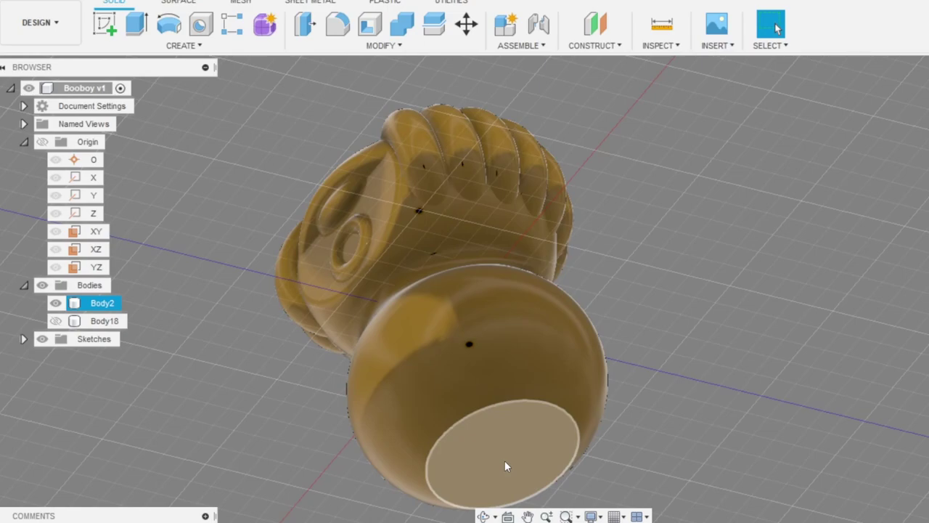
left_click(516, 456)
right_click(516, 460)
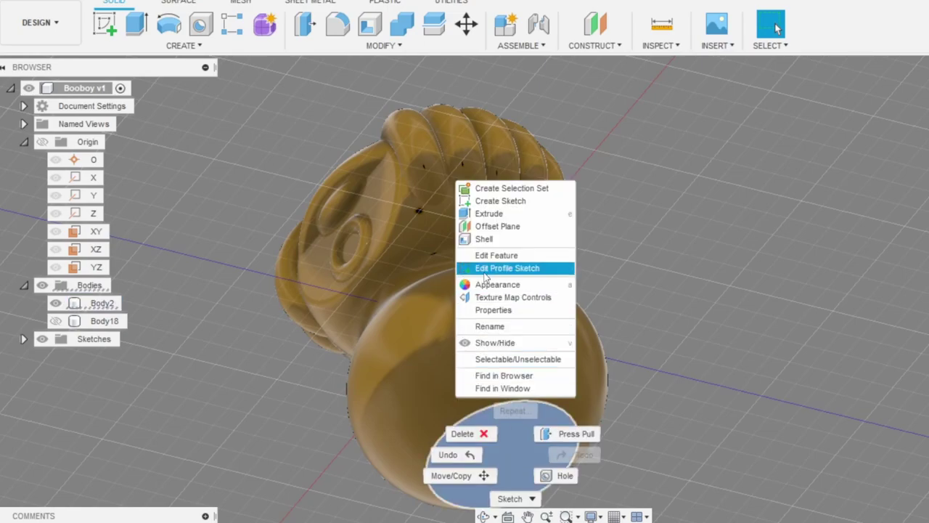
left_click(491, 206)
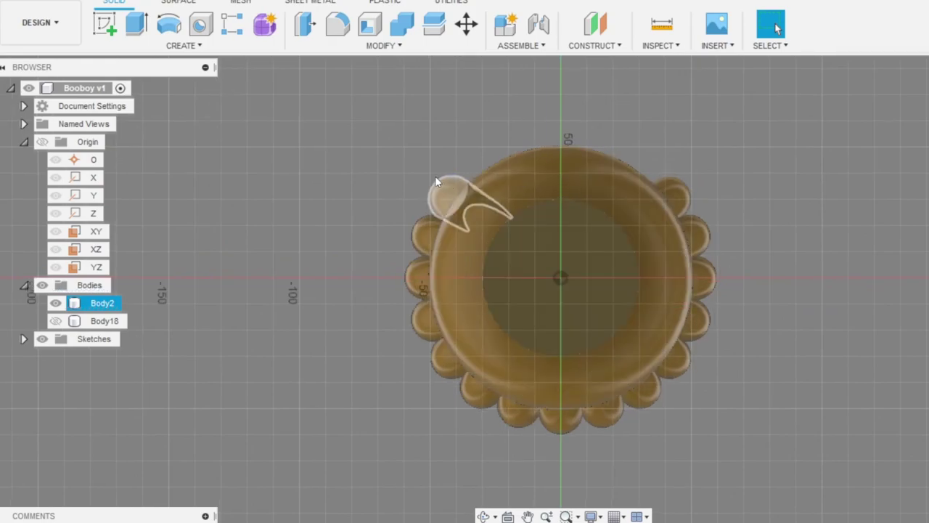
left_click(167, 25)
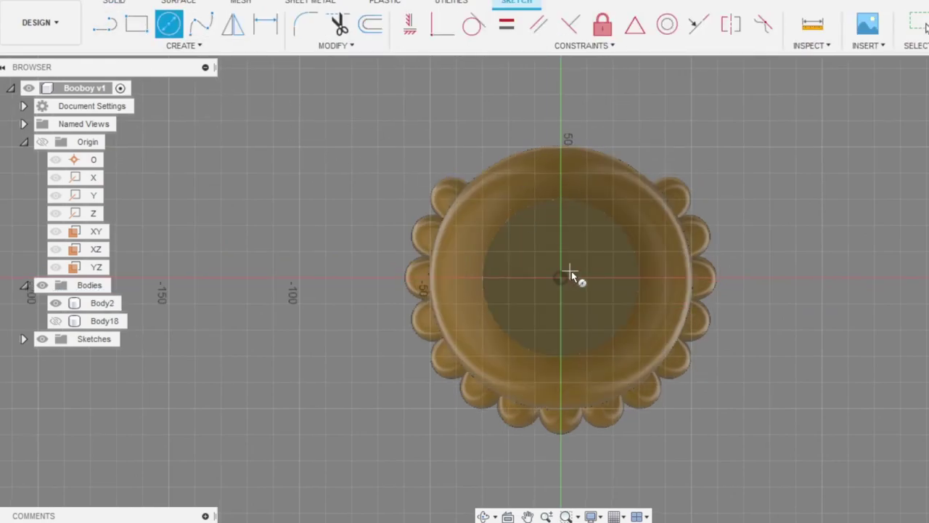
left_click(560, 278)
left_click(563, 200)
mouse_move(530, 182)
middle_mouse_down("shift")
mouse_move(485, 217)
mouse_move(450, 326)
mouse_move(472, 341)
middle_mouse_up("shift")
key("Escape")
Sketch a straight line about 50 mm long on the flat top face, running outward over the face side along the centre axis.
left_click(456, 207)
right_click(456, 207)
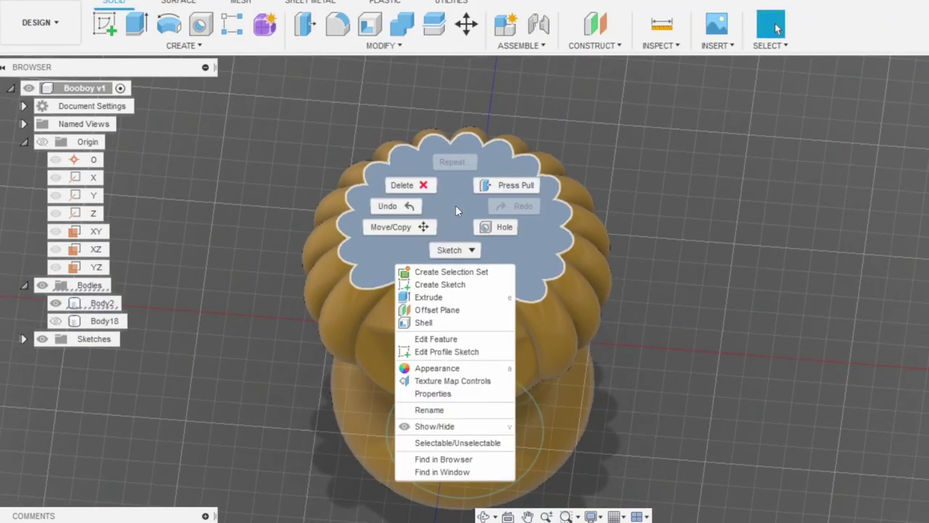
left_click(437, 284)
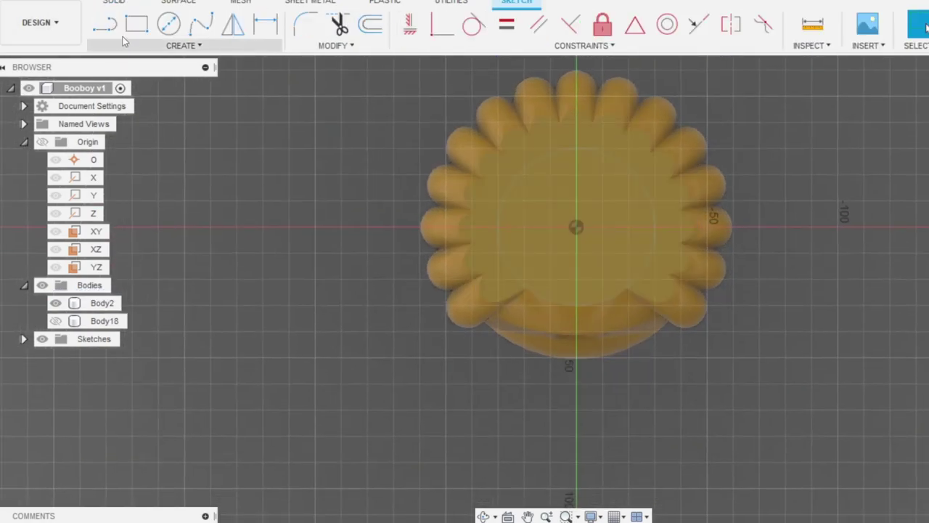
left_click(576, 278)
left_click(576, 410)
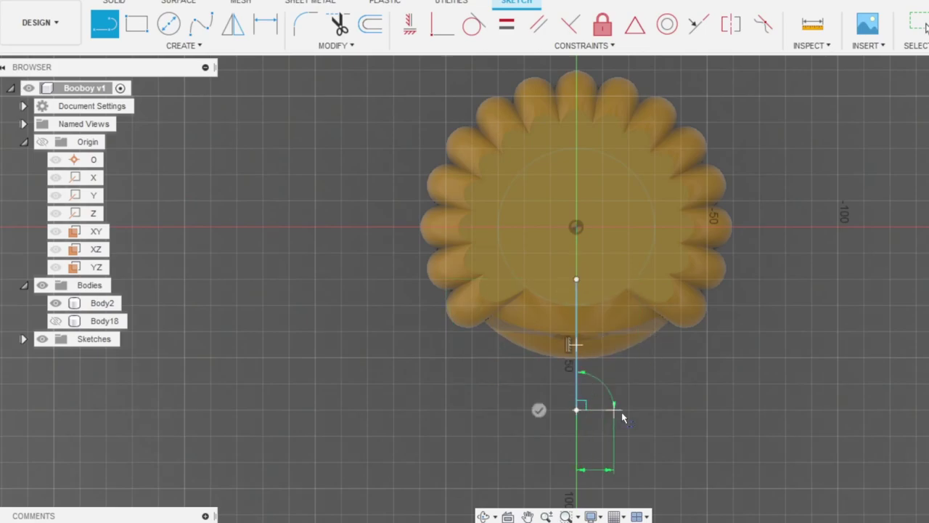
left_click(926, 418)
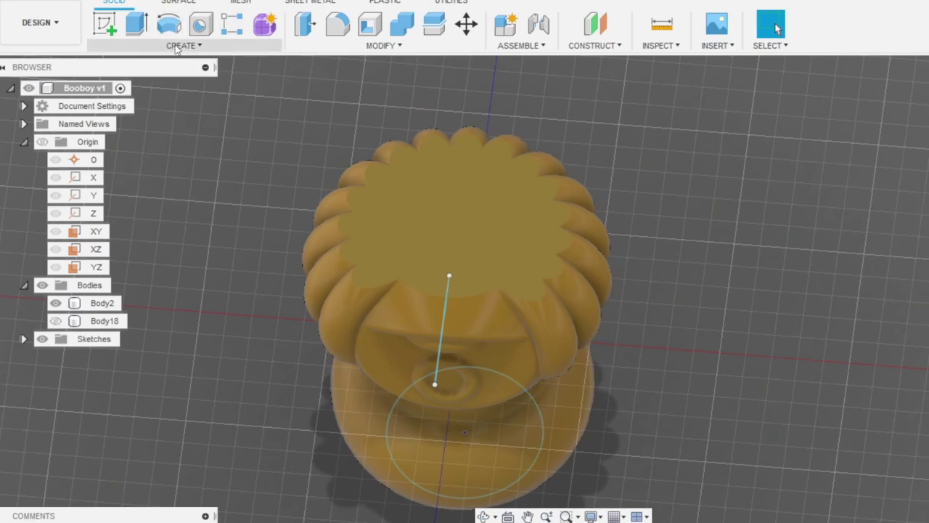
Start a thin extrusion of the sketched line with a symmetric direction and try a distance of 0.8 mm.
left_click(180, 45)
left_click(136, 25)
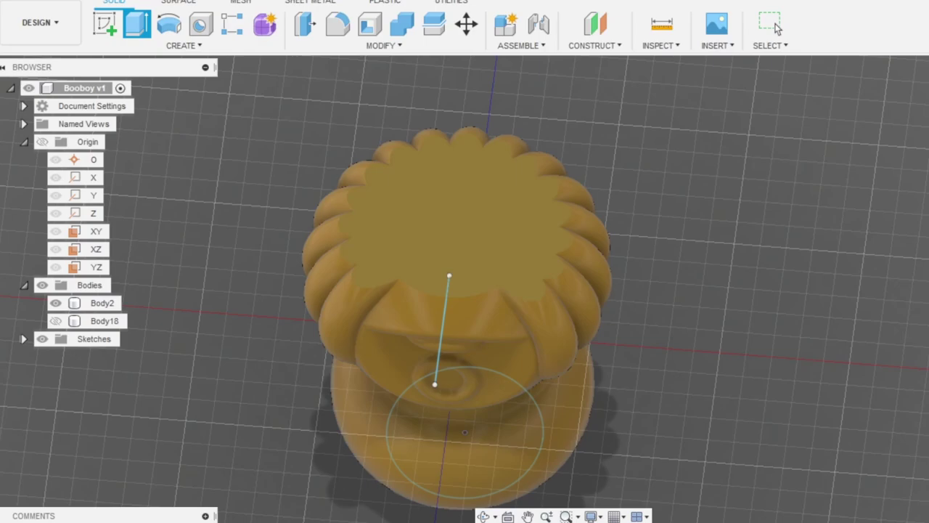
left_click(434, 368)
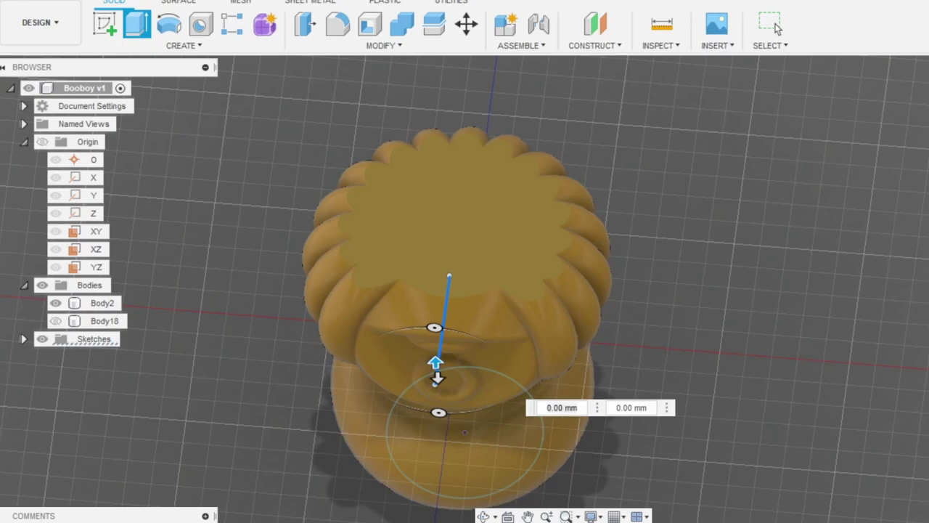
left_click(928, 320)
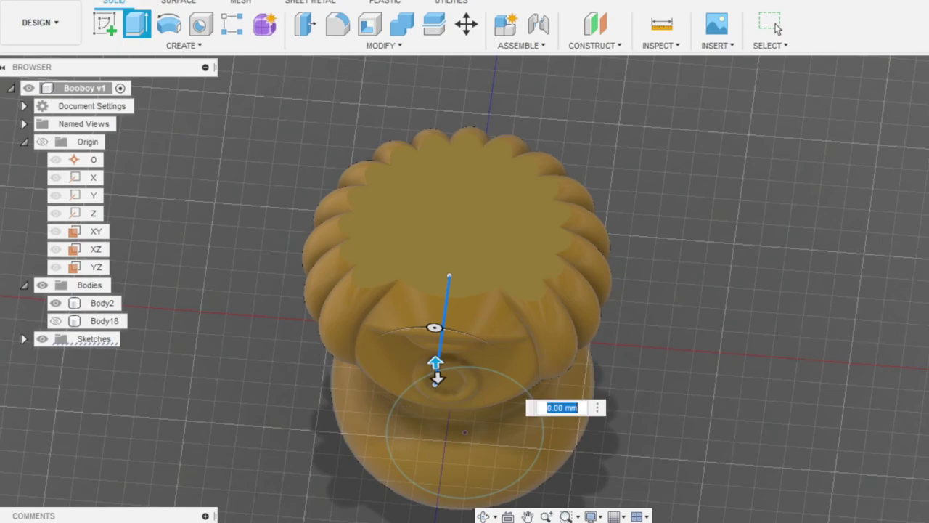
left_click(928, 338)
type("0.8")
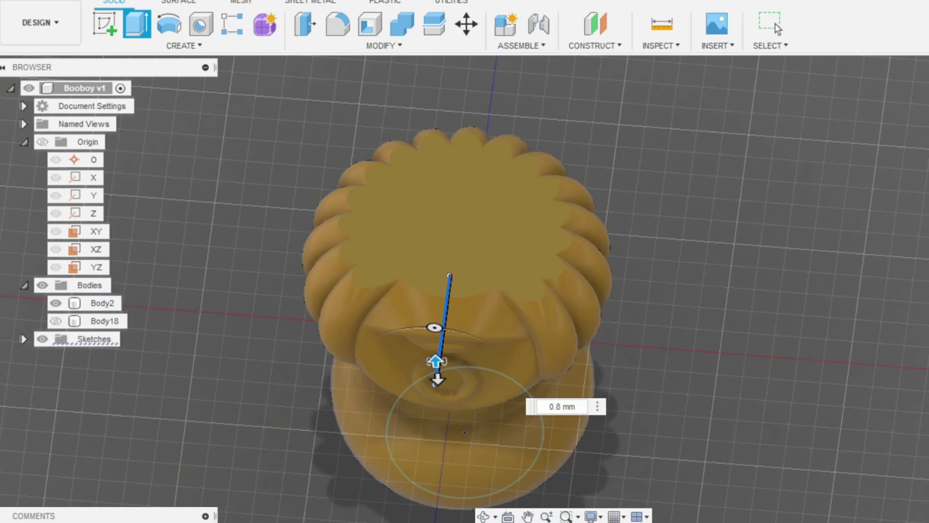
key("BackSpace")
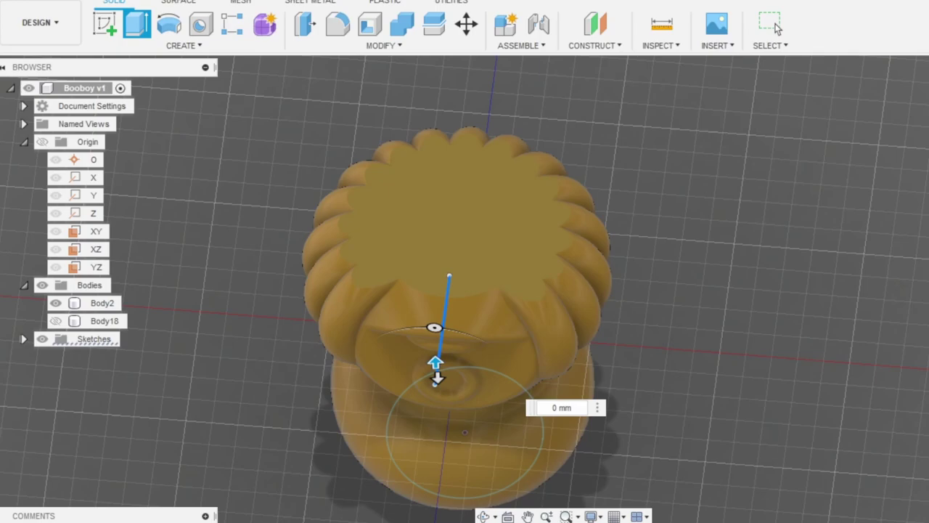
Try a symmetric 160 mm cut from the sketched line through the front of the figure.
left_click_drag(436, 376, 444, 517)
middle_click_drag(555, 450, 521, 341, "shift")
scroll(521, 340, "down", 3)
left_click_drag(465, 449, 496, 516)
middle_click_drag(451, 332, 497, 304, "shift")
middle_click_drag(400, 88, 363, 73, "shift")
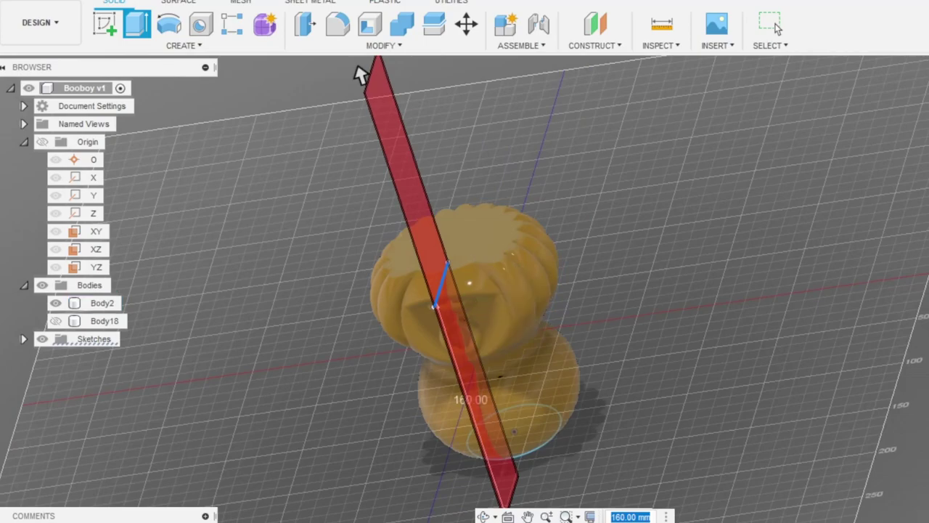
Cut a thin one-sided slot from the line 170 mm down through the figure's front, and save a new version of the design.
left_click(928, 298)
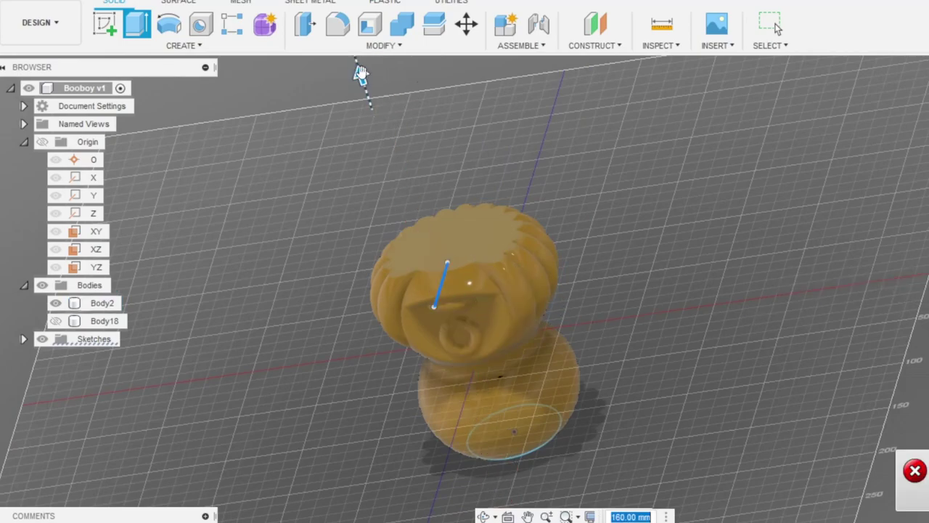
left_click_drag(361, 74, 643, 481)
middle_click_drag(559, 429, 455, 390, "shift")
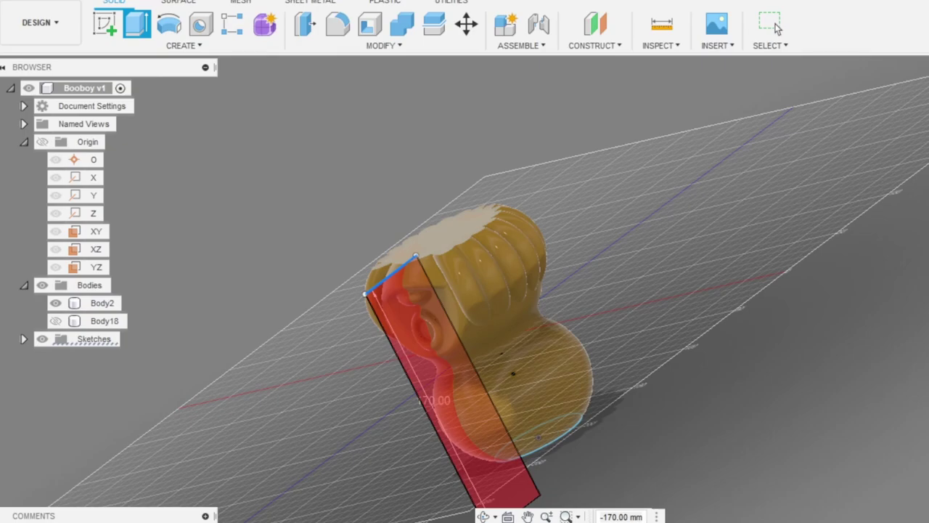
middle_click_drag(402, 372, 507, 382, "shift")
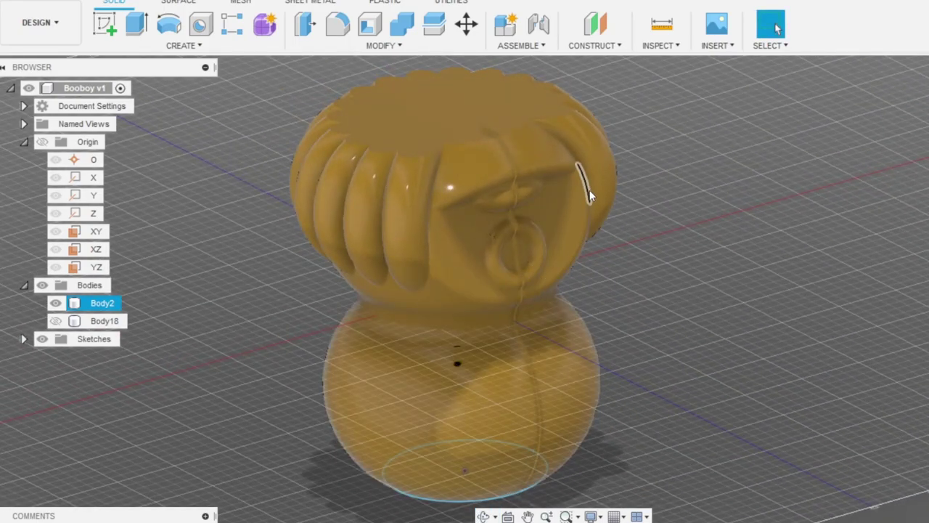
key("ctrl+s")
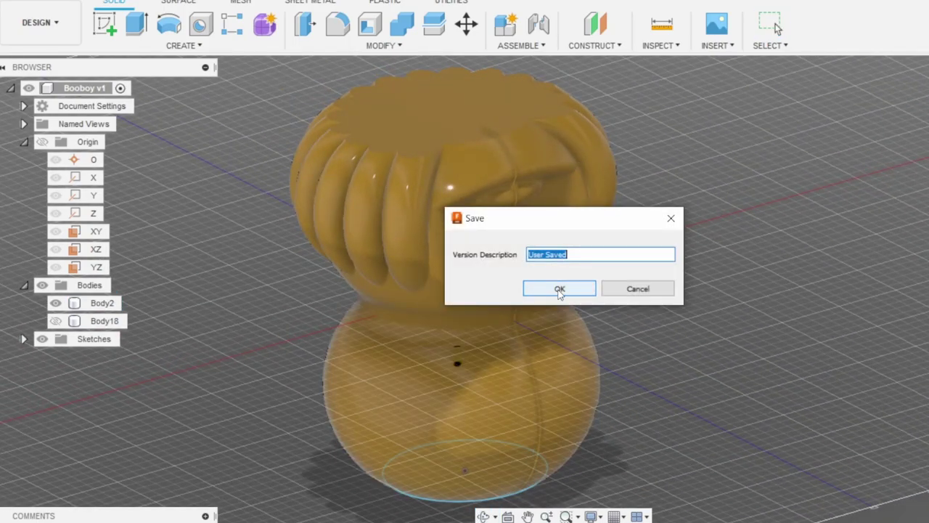
left_click(559, 289)
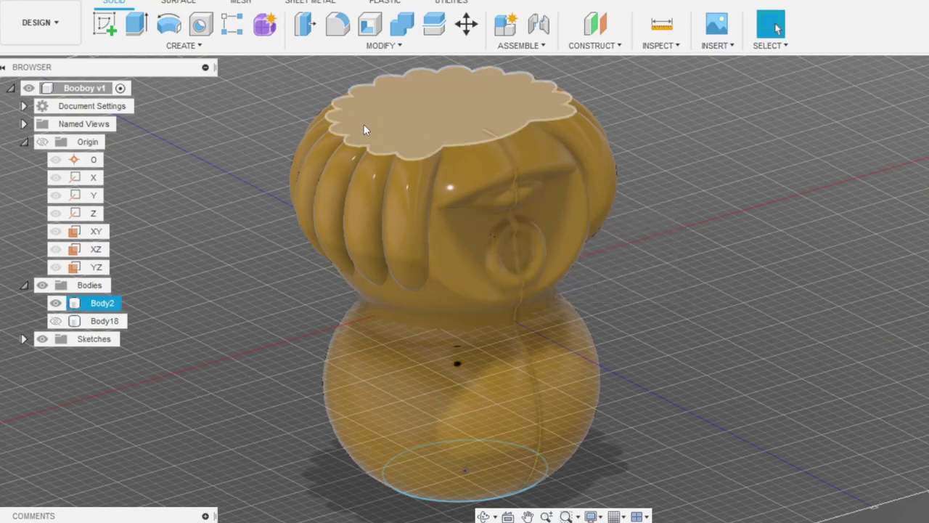
Create a circular pattern of the thin front cut around the origin's Y axis with a quantity of 140.
left_click(198, 46)
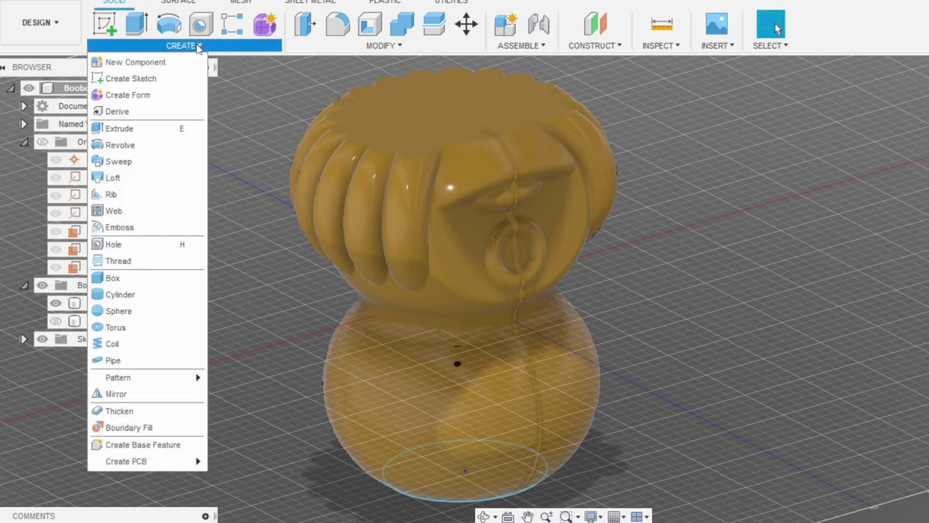
mouse_move(160, 378)
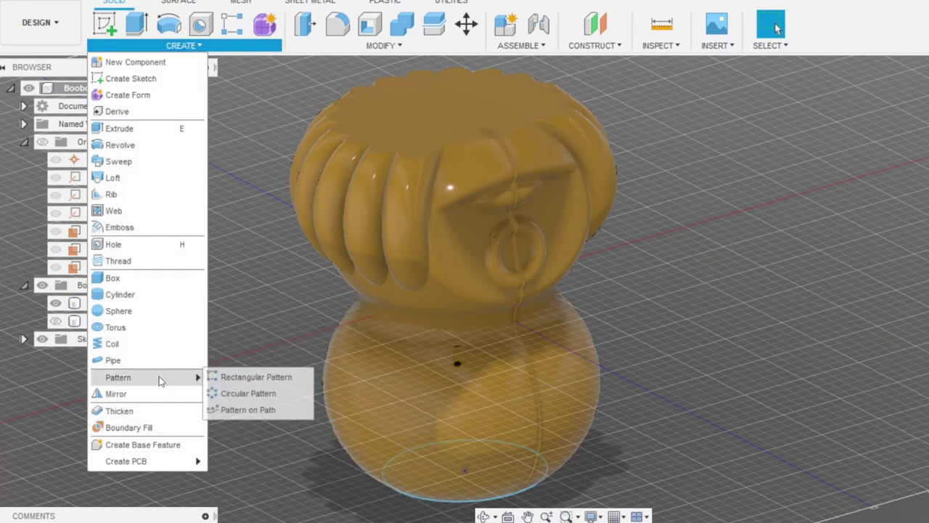
left_click(233, 398)
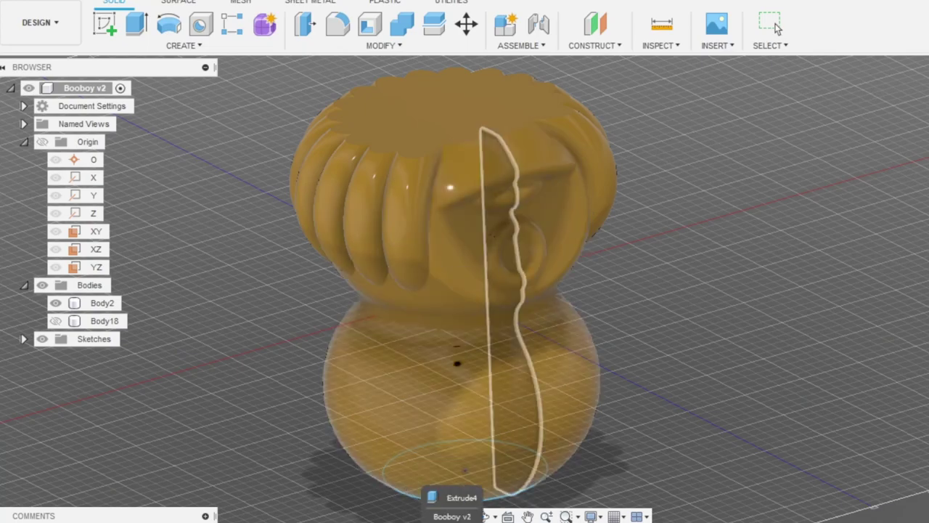
left_click(500, 485)
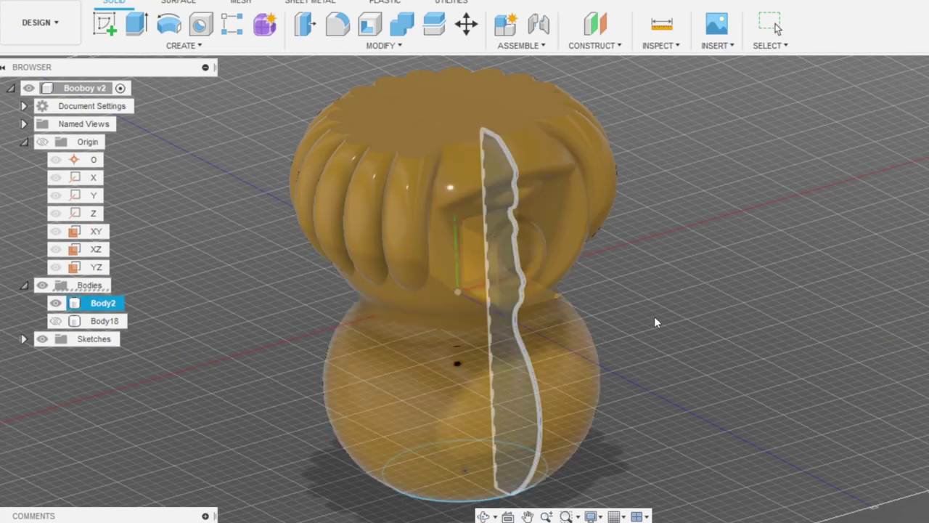
left_click(458, 254)
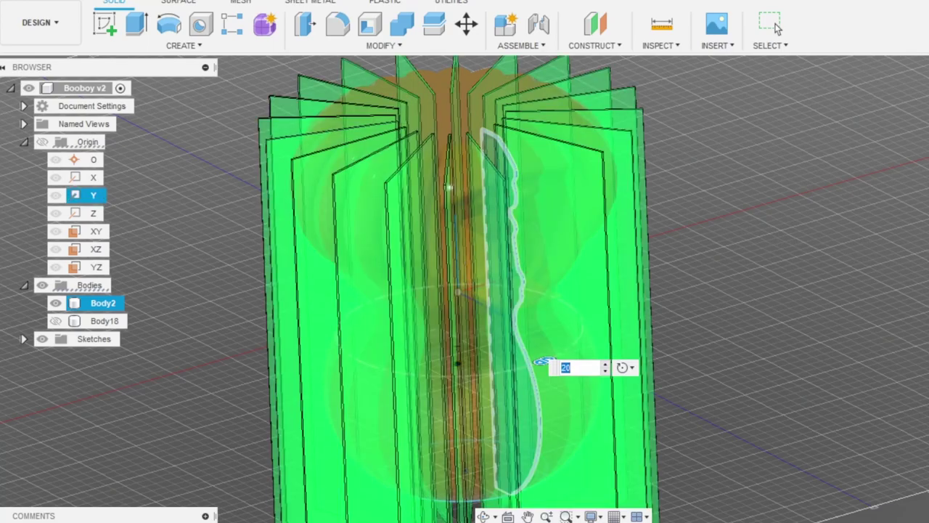
key("Return")
key("BackSpace")
key("BackSpace")
type("140")
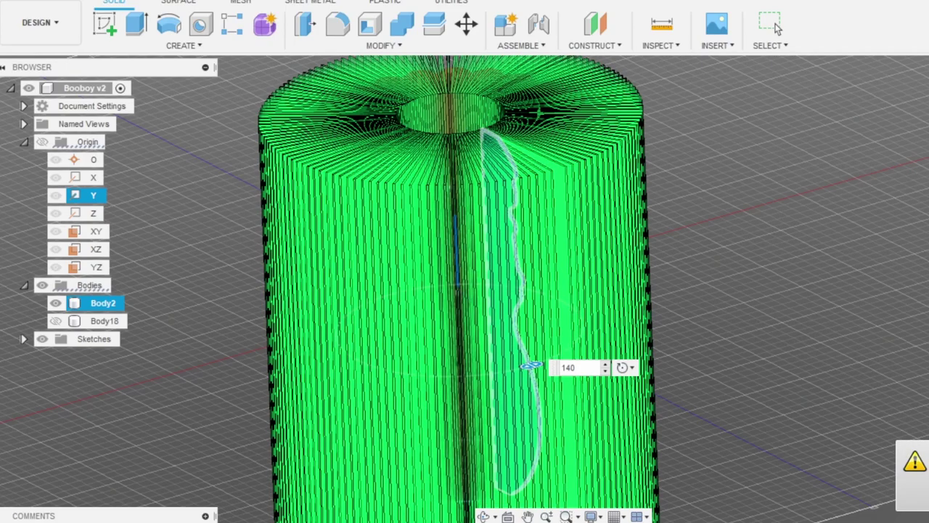
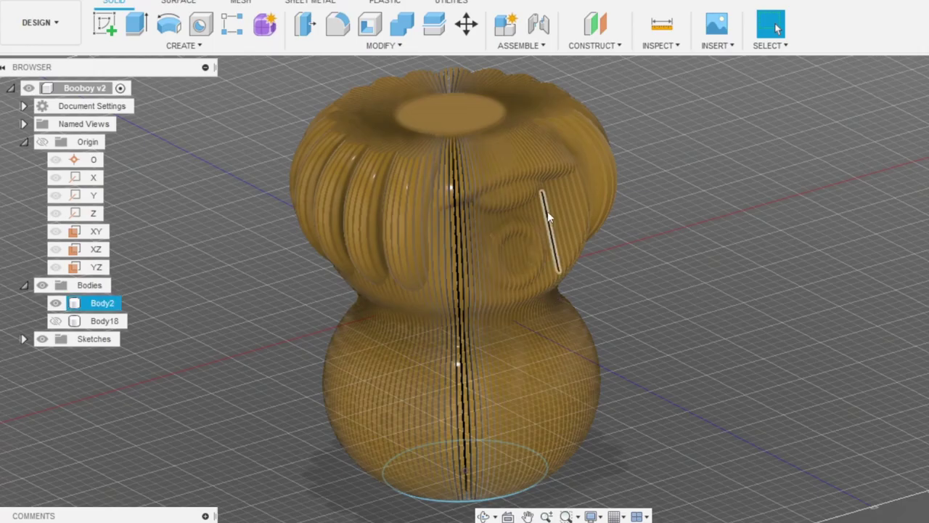
Show the scaled-down inner body, Body18, inside the grooved outer body and inspect the grooves on the head.
middle_click_drag(523, 172, 521, 240, "shift")
scroll(485, 294, "up", 4)
scroll(472, 280, "up", 3)
scroll(484, 244, "down", 10)
middle_click_drag(507, 305, 363, 207, "shift")
left_click(152, 270)
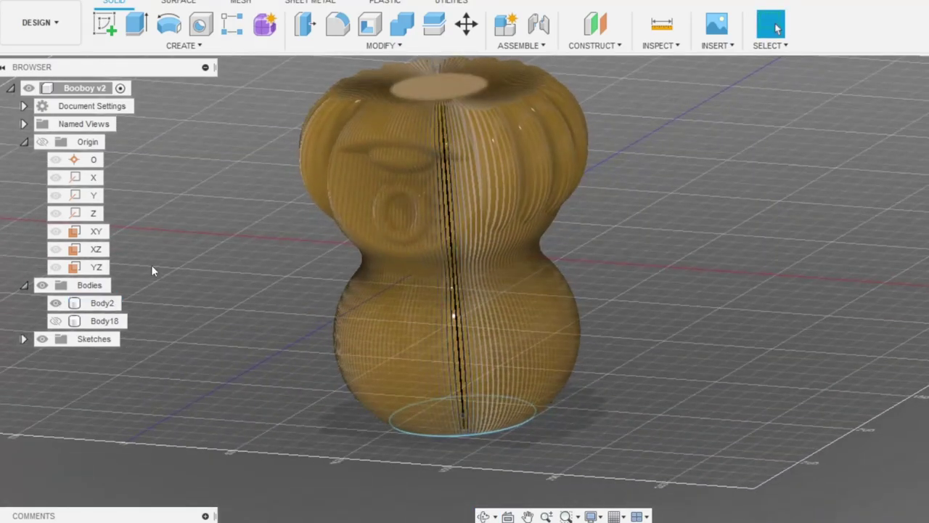
right_click(92, 321)
left_click(56, 323)
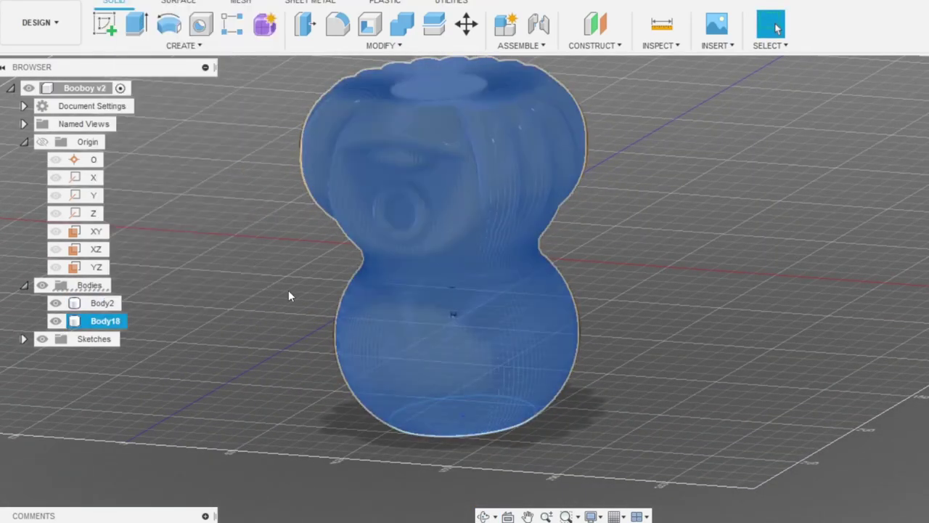
left_click(288, 265)
middle_click_drag(336, 196, 352, 208, "shift")
scroll(456, 219, "up", 6)
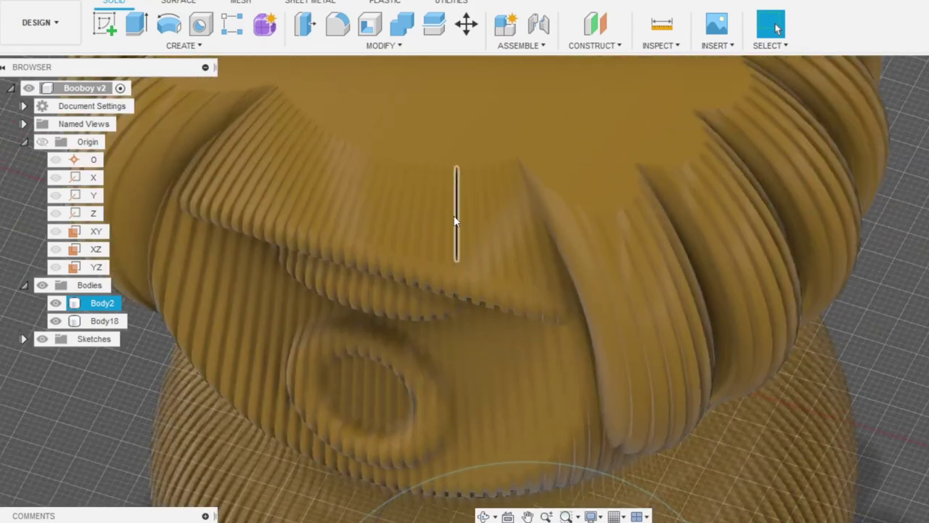
mouse_move(328, 280)
middle_mouse_down("shift")
mouse_move(338, 275)
mouse_move(331, 266)
middle_mouse_up("shift")
scroll(393, 256, "down", 8)
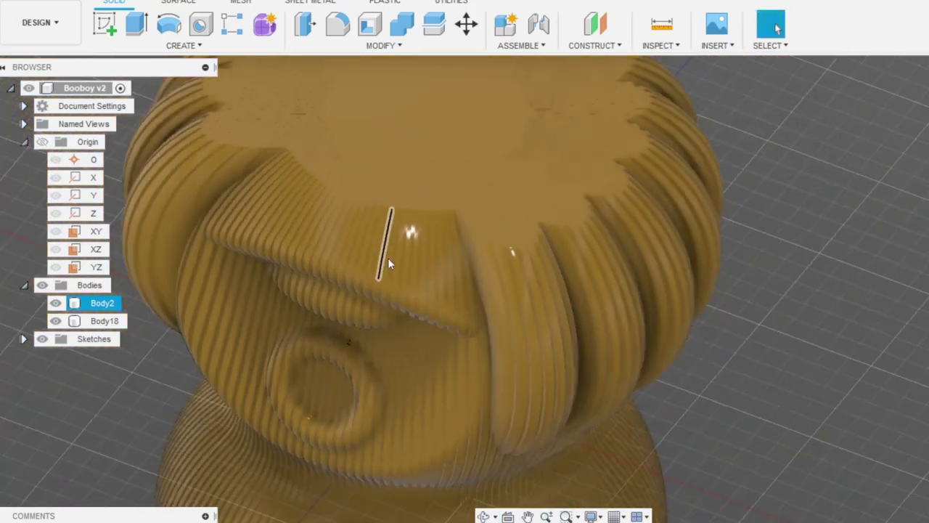
Extrude the circular profile at the figure's base 15 mm inward with a 45-degree taper.
middle_click_drag(447, 245, 454, 288, "shift")
scroll(370, 397, "up", 5)
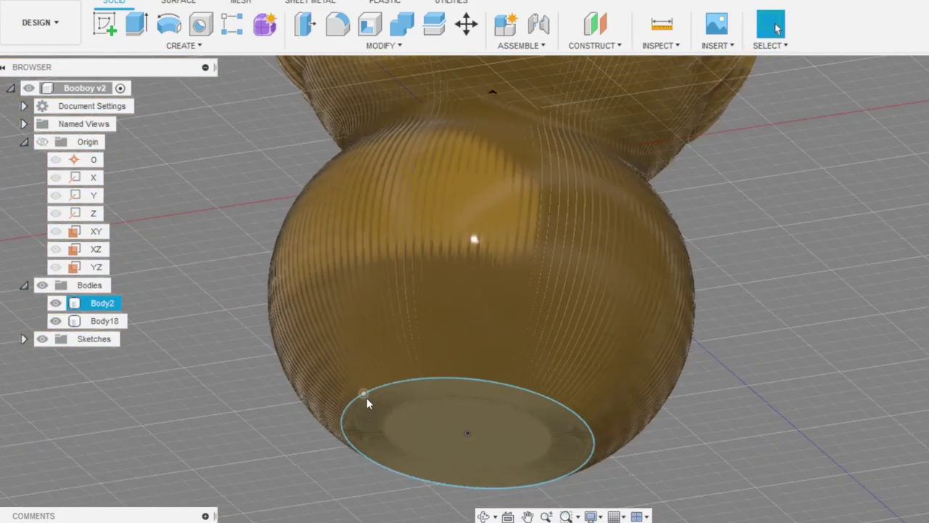
left_click(386, 380)
left_click(393, 384)
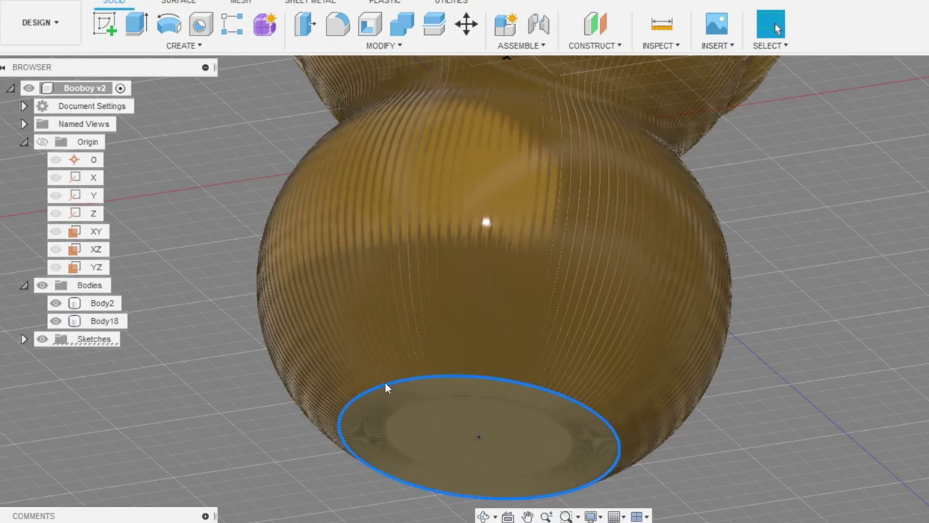
left_click(131, 24)
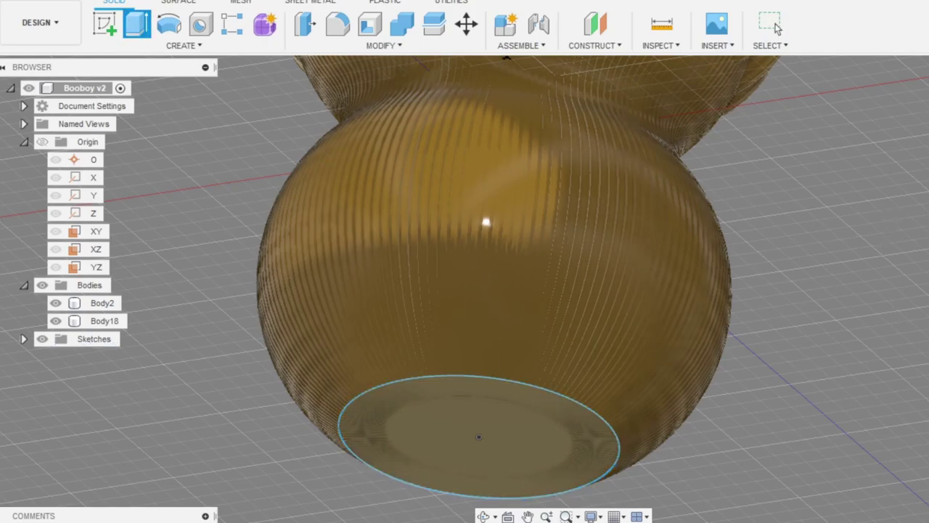
left_click(536, 414)
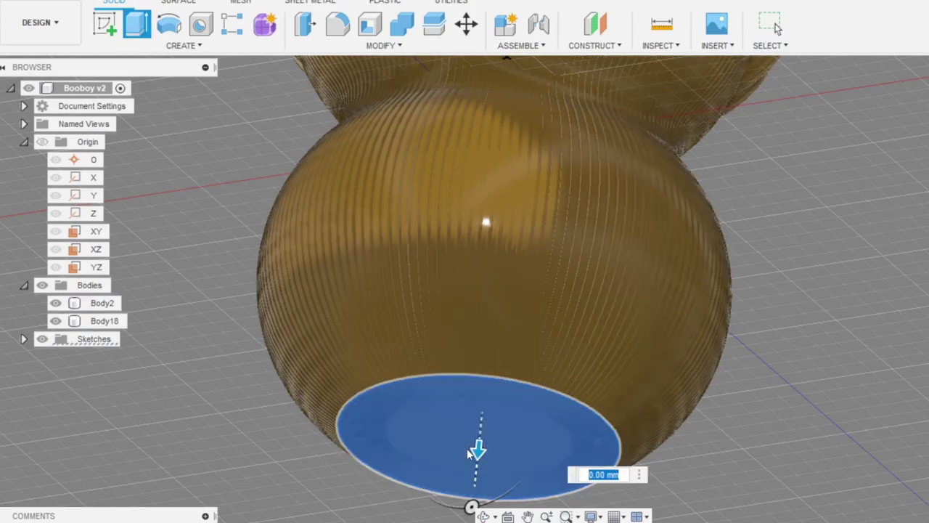
left_click_drag(477, 446, 523, 315)
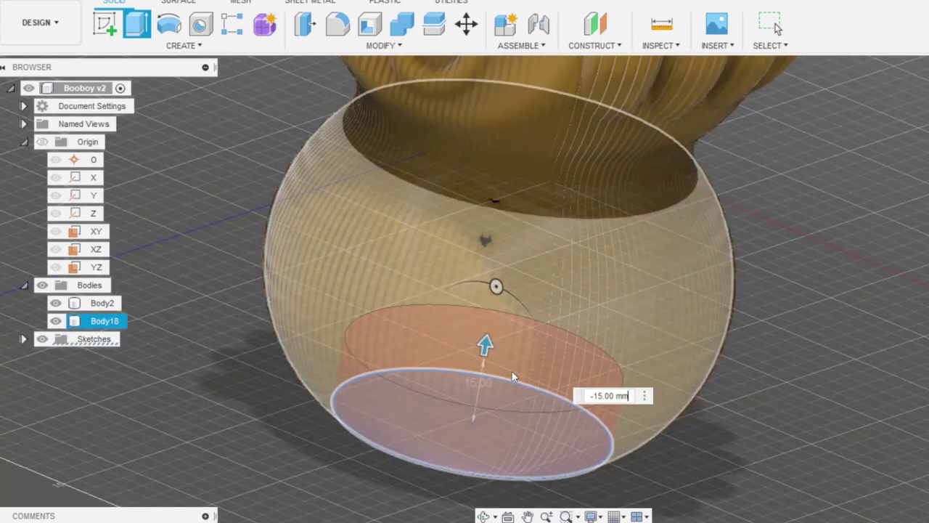
middle_click_drag(508, 373, 479, 328, "shift")
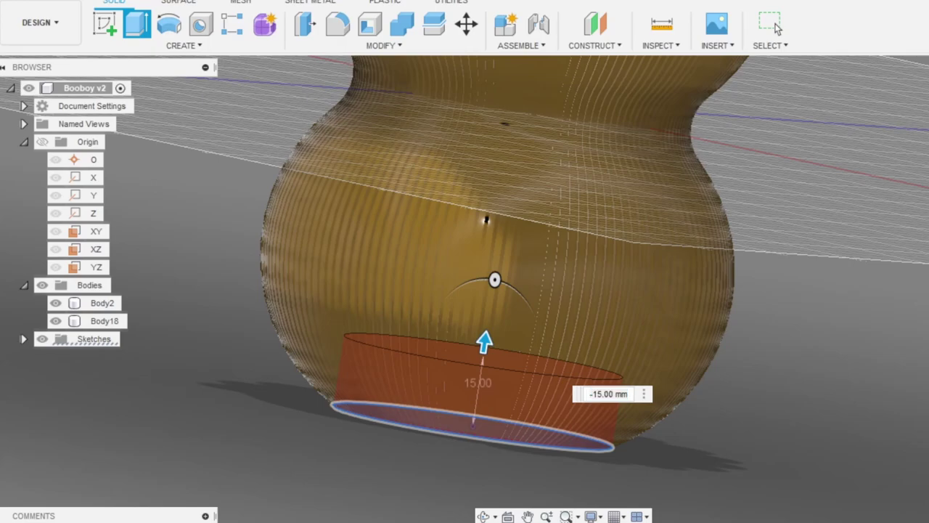
type("45")
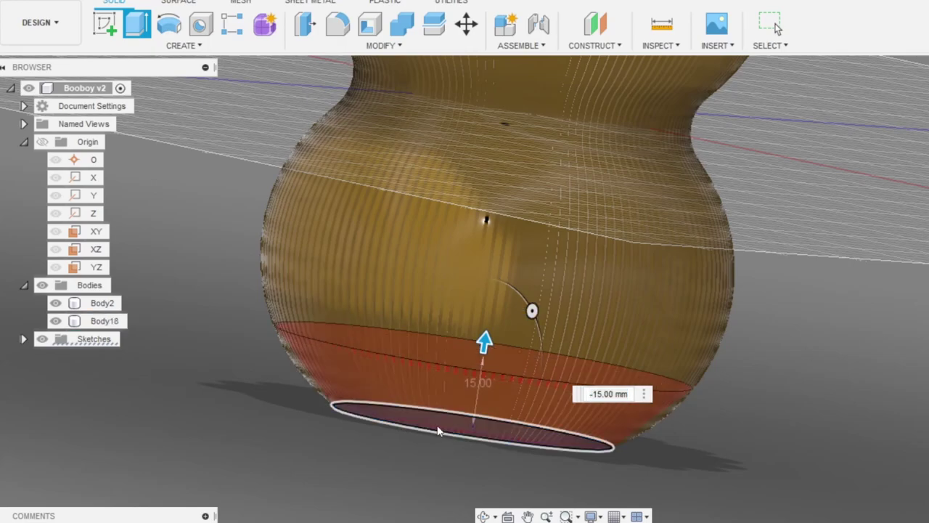
scroll(366, 405, "up", 4)
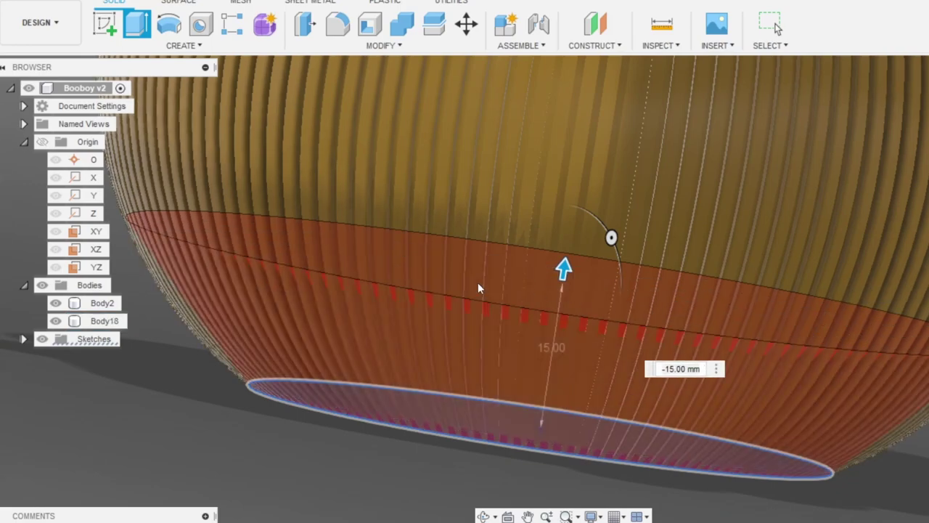
key("Return")
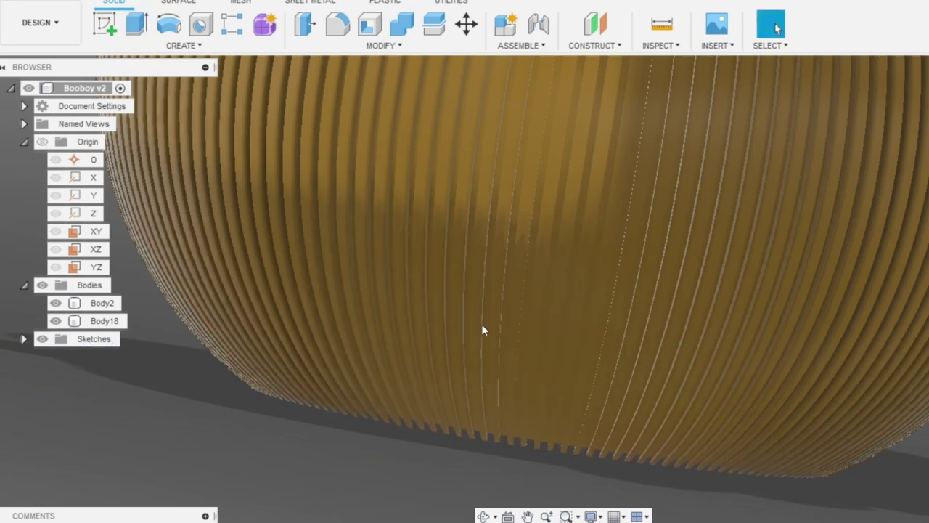
Edit the tapered base extrusion so that it joins the inner body, Body18, and the grooved outer body into one.
middle_click_drag(394, 319, 374, 378, "shift")
scroll(374, 378, "down", 3)
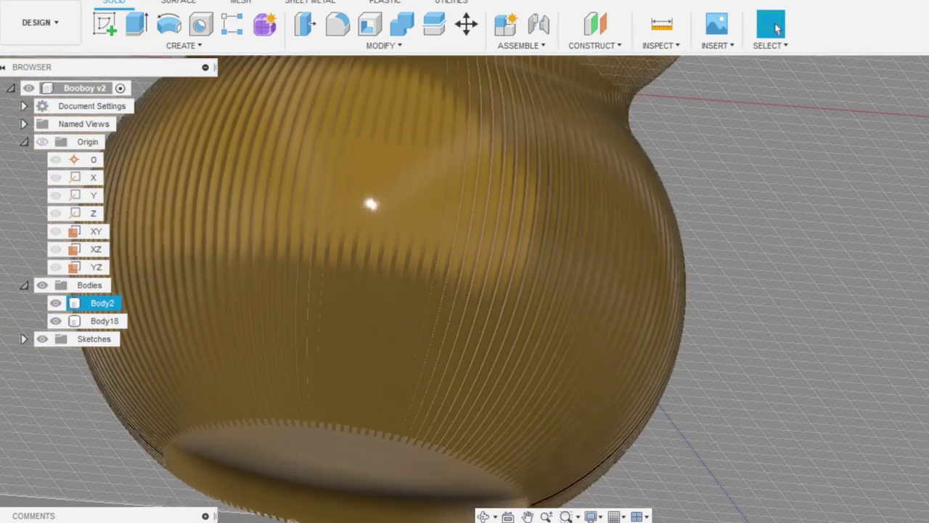
right_click(485, 522)
left_click(517, 395)
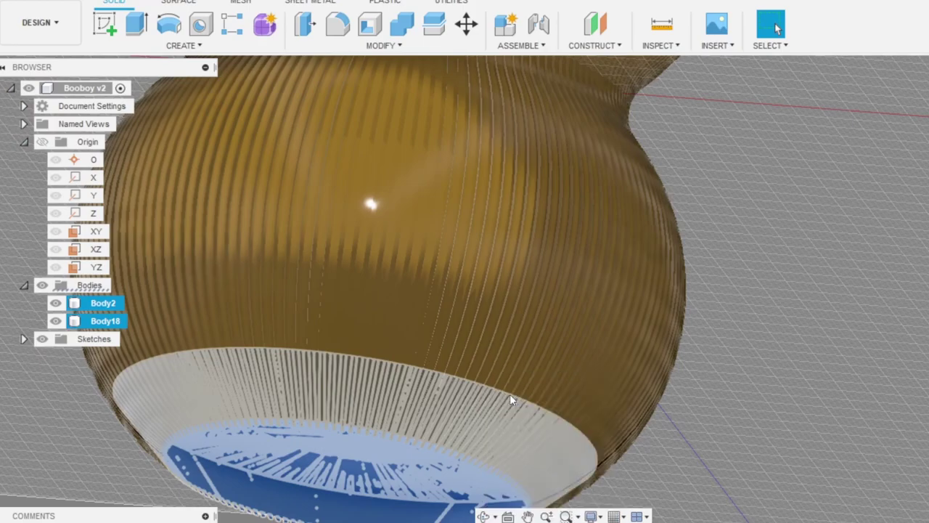
left_click(928, 335)
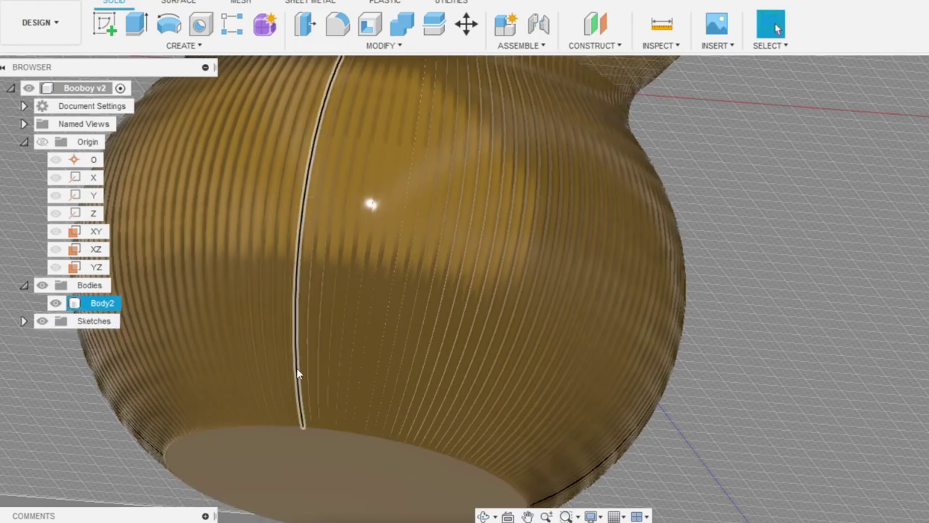
Examine the joined figure's base, side grooves and flat top from above and below.
middle_click_drag(298, 366, 345, 424, "shift")
middle_click_drag(433, 316, 463, 385, "shift")
scroll(472, 383, "down", 3)
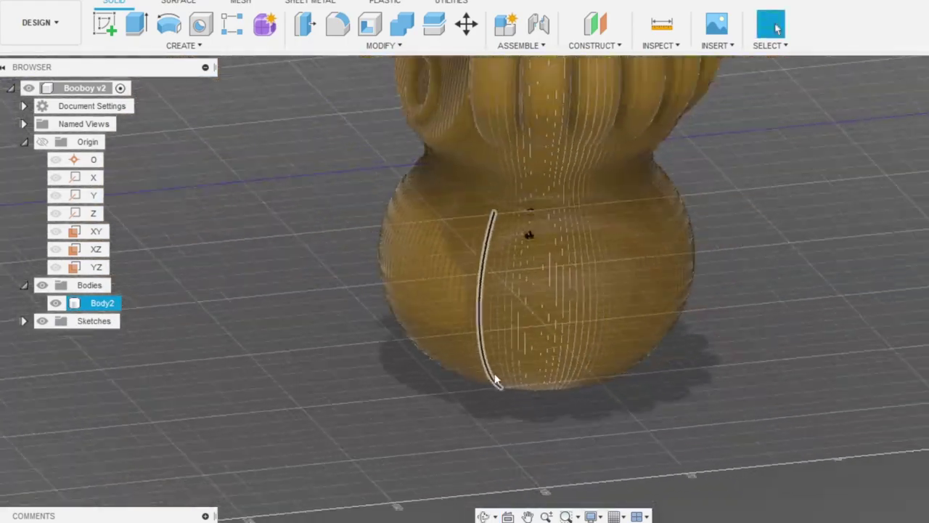
scroll(548, 329, "down", 3)
scroll(579, 167, "up", 2)
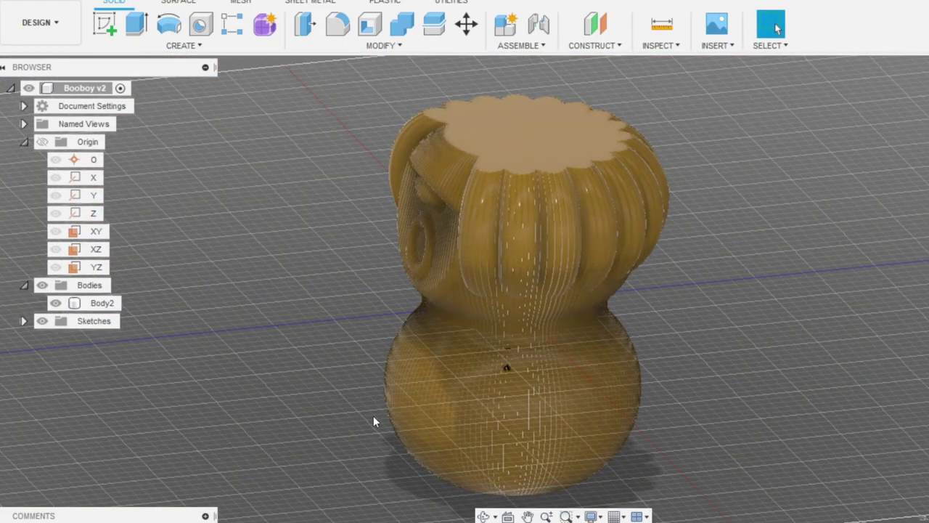
middle_click_drag(373, 417, 511, 451, "shift")
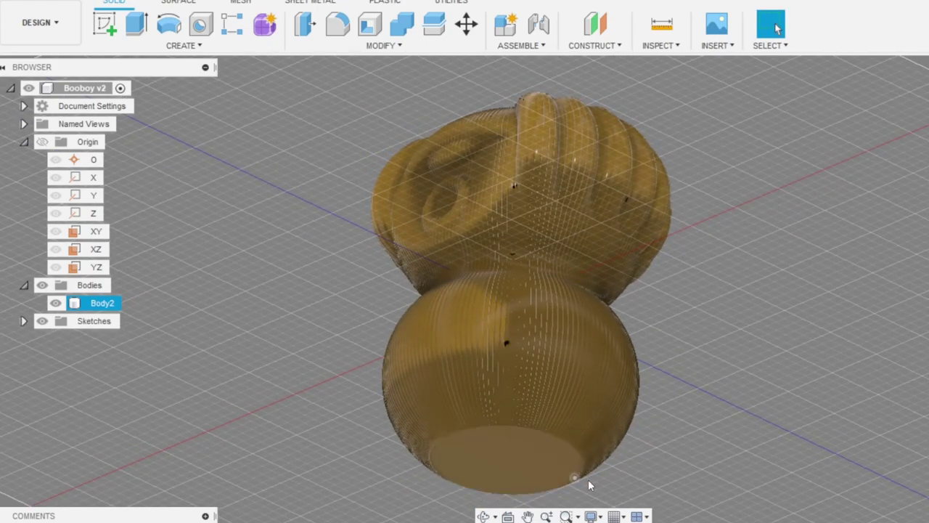
left_click(166, 341)
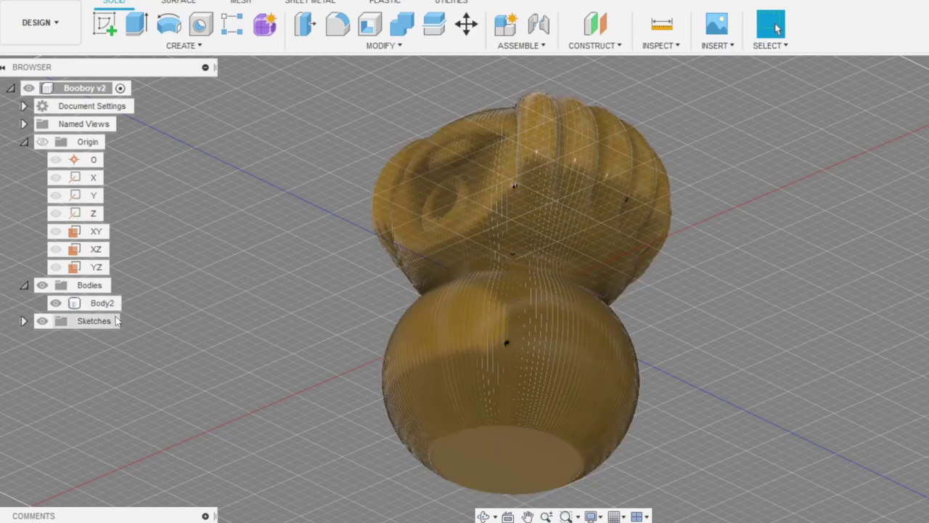
left_click(389, 50)
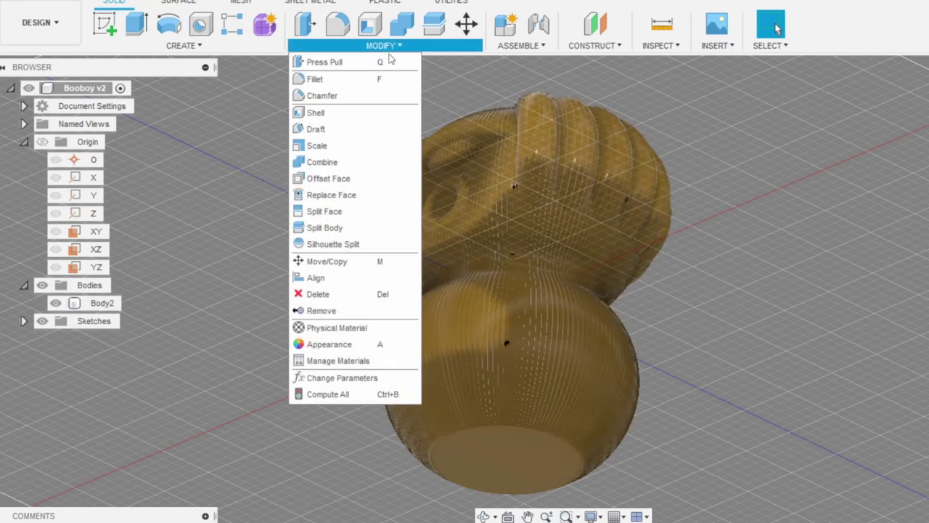
left_click(206, 256)
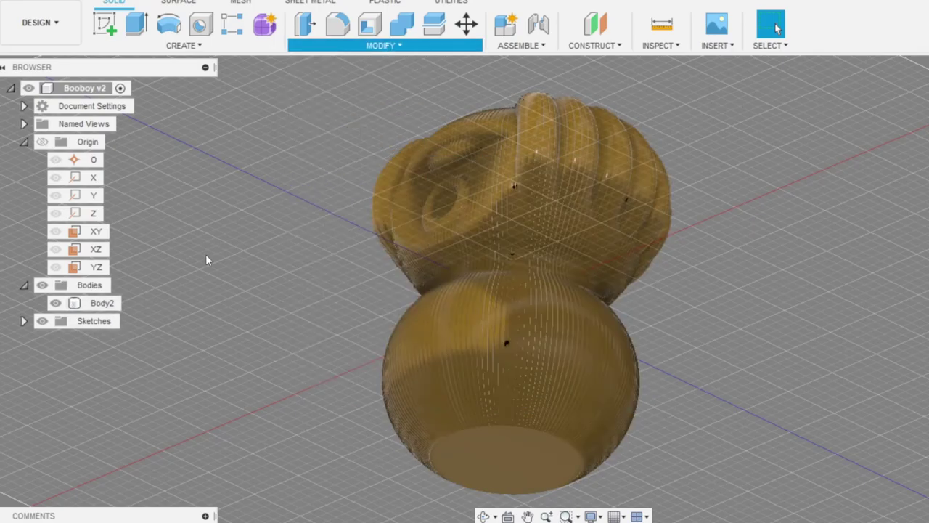
middle_click_drag(469, 174, 442, 306, "shift")
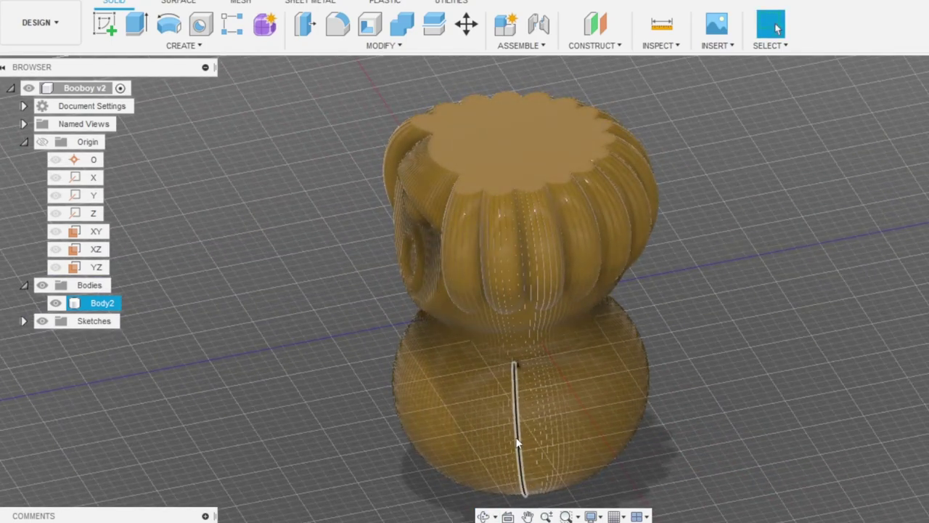
key("Escape")
Create a section analysis of the figure from its flat top face with a 25 mm offset.
left_click(660, 43)
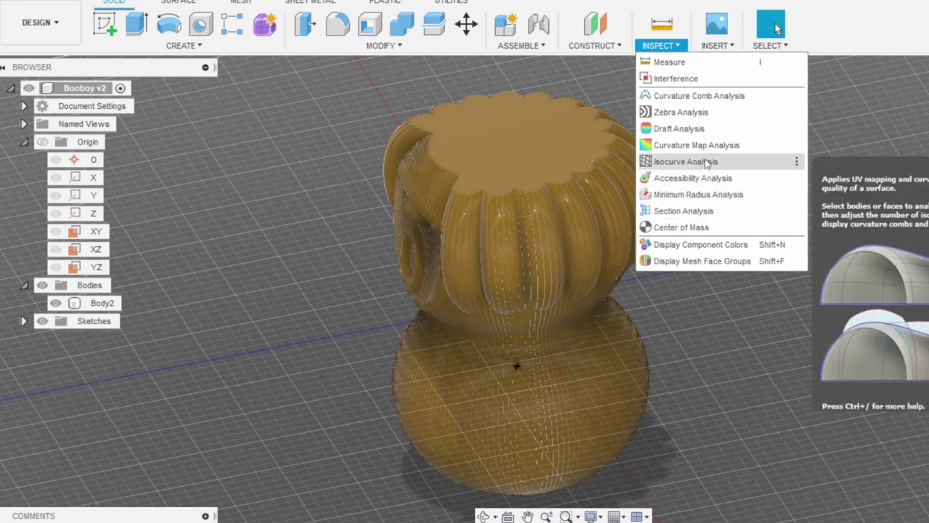
left_click(698, 210)
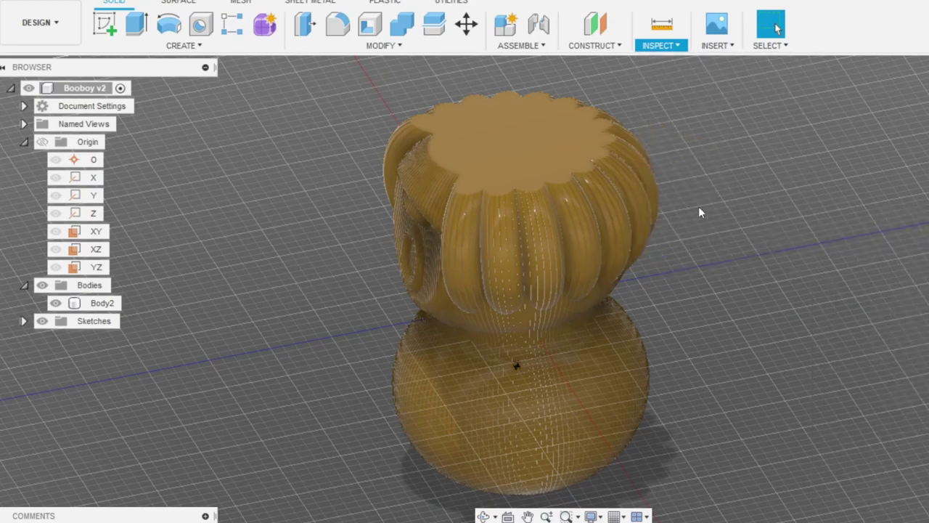
left_click(468, 324)
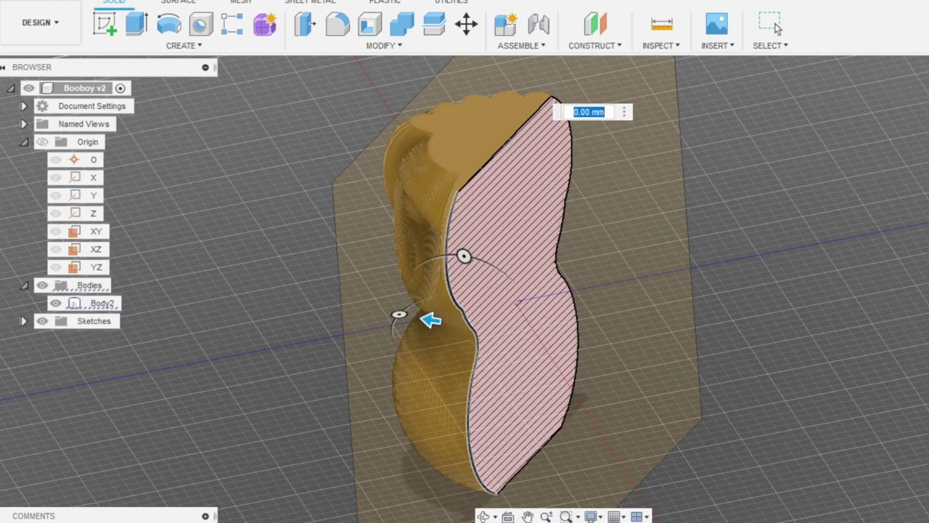
left_click(506, 166)
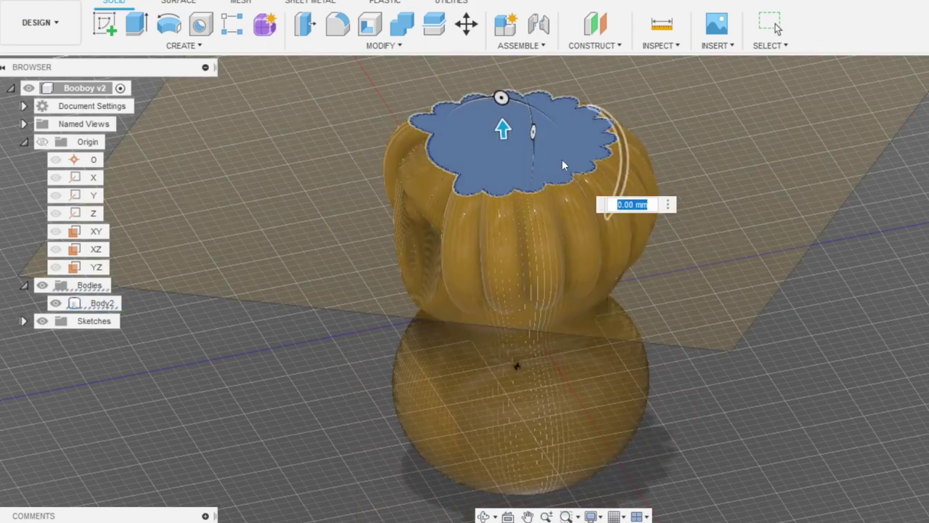
left_click_drag(502, 131, 528, 75)
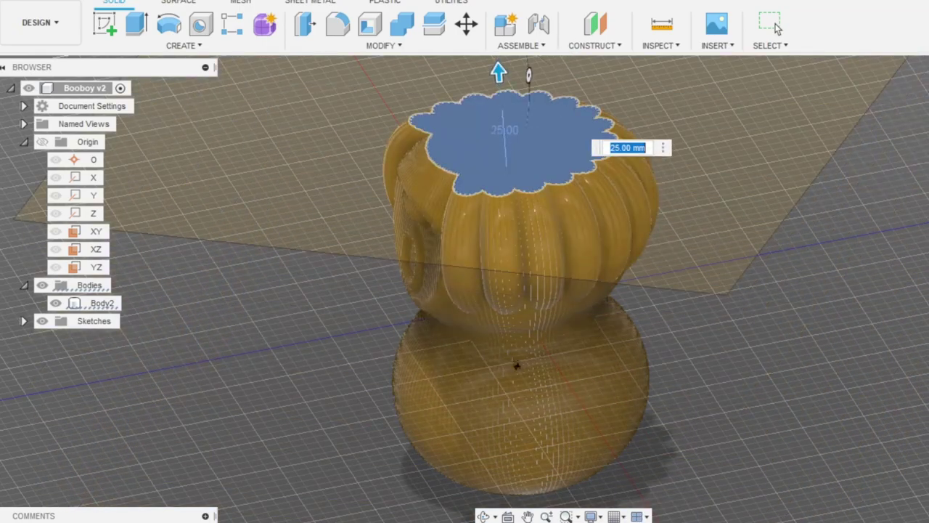
key("Return")
middle_click_drag(609, 224, 591, 211, "shift")
key("Escape")
Save a new version of the design and export it as the STL file Booboy v1, replacing the existing file.
key("ctrl+s")
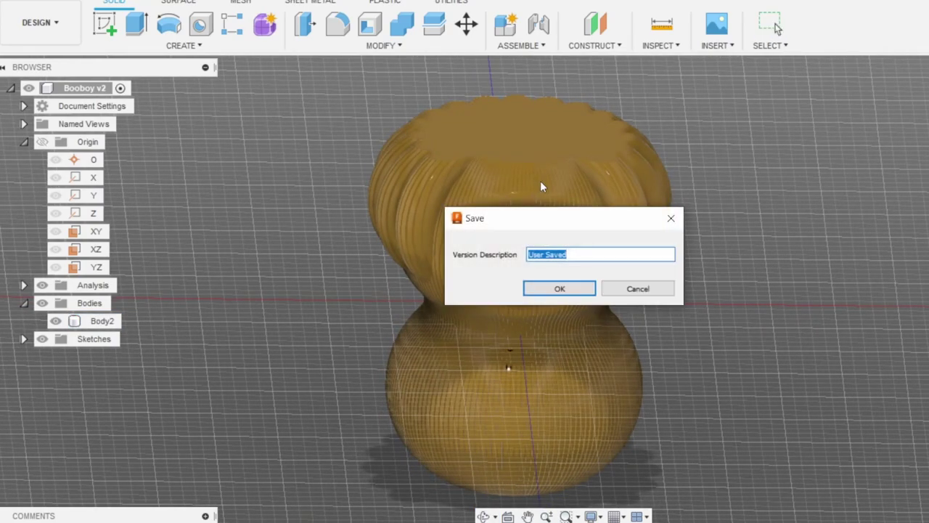
key("Return")
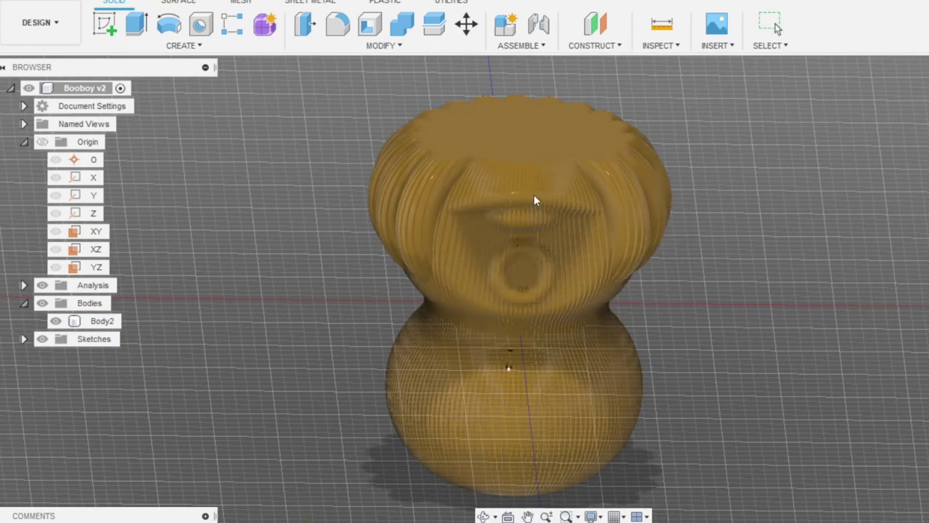
left_click(26, 1)
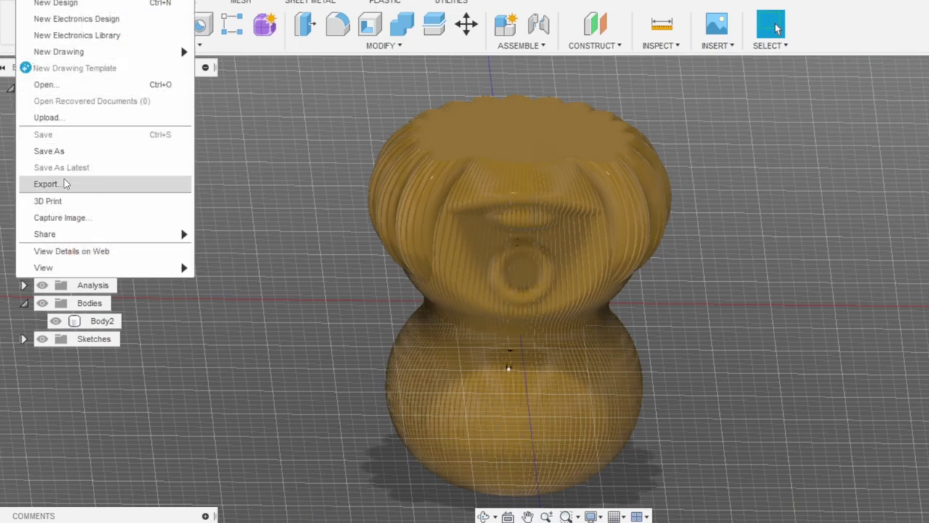
left_click(64, 182)
left_click_drag(361, 181, 354, 181)
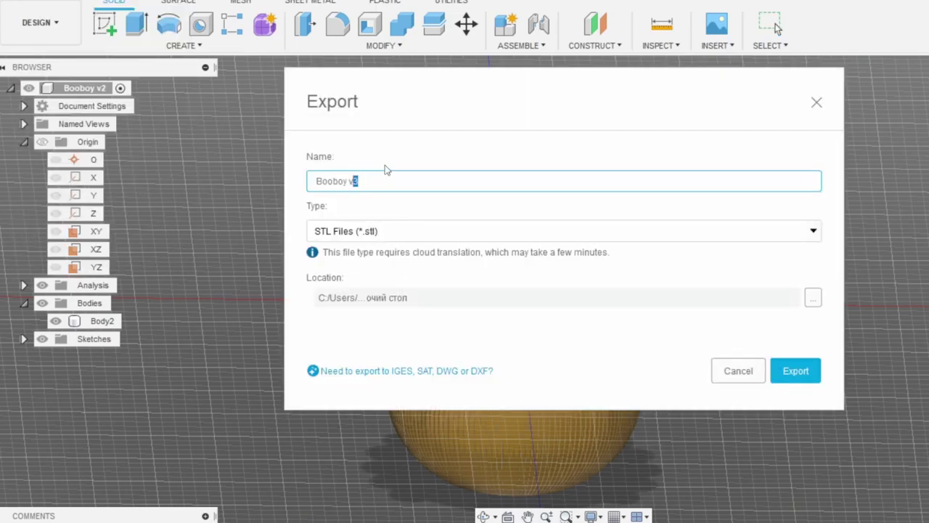
type("1")
left_click(795, 372)
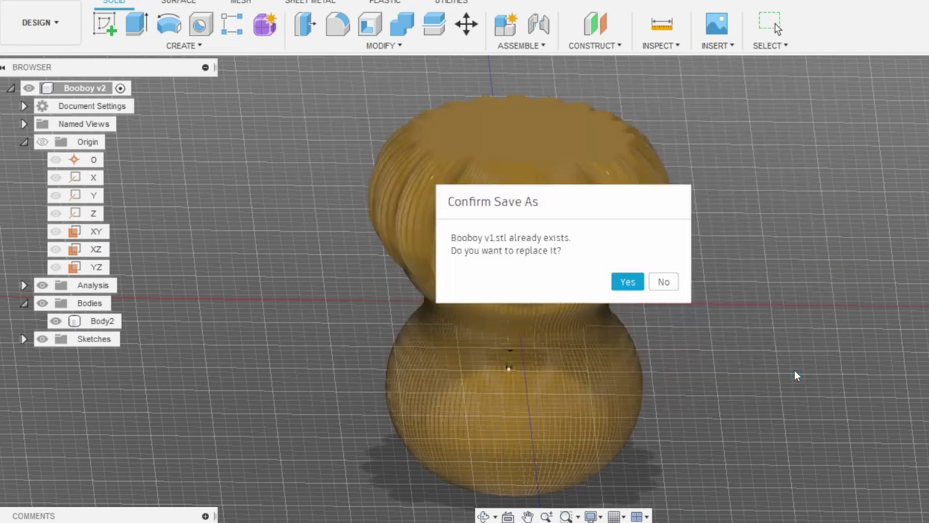
left_click(628, 281)
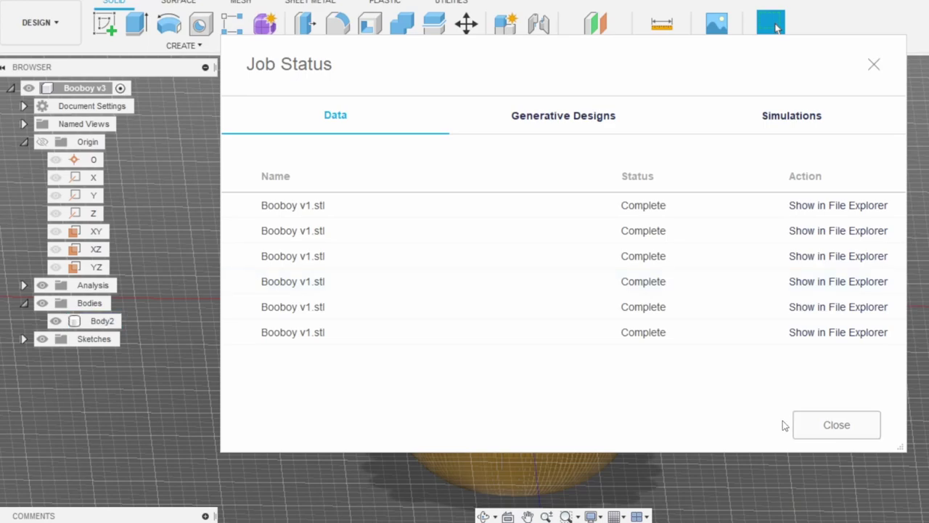
left_click(836, 425)
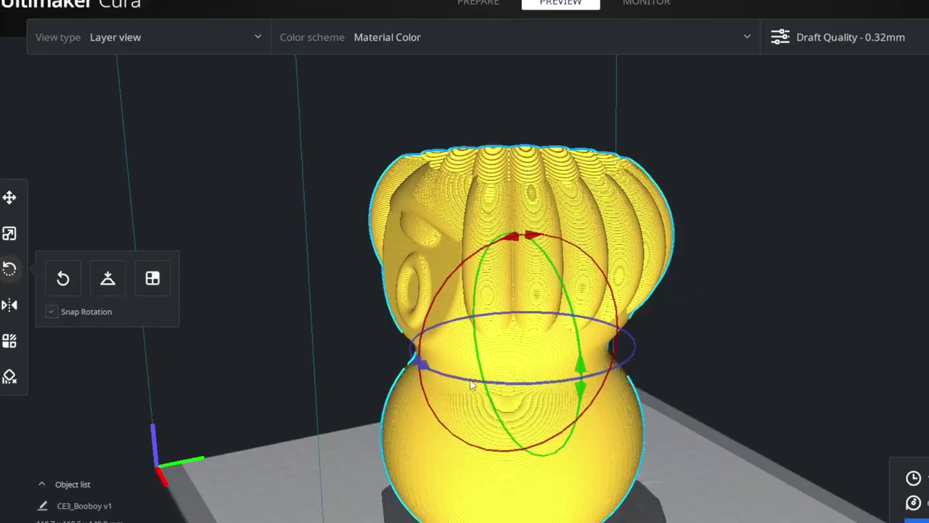
In Ultimaker Cura, replace the old figure on the build plate with the newly exported Booboy v1 STL and rotate it upright.
left_click(476, 4)
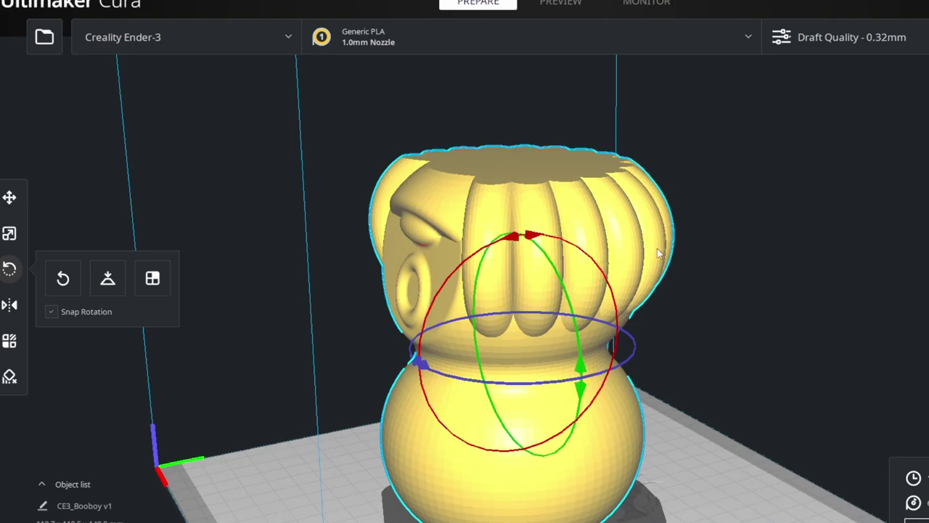
key("Delete")
key("alt+Tab")
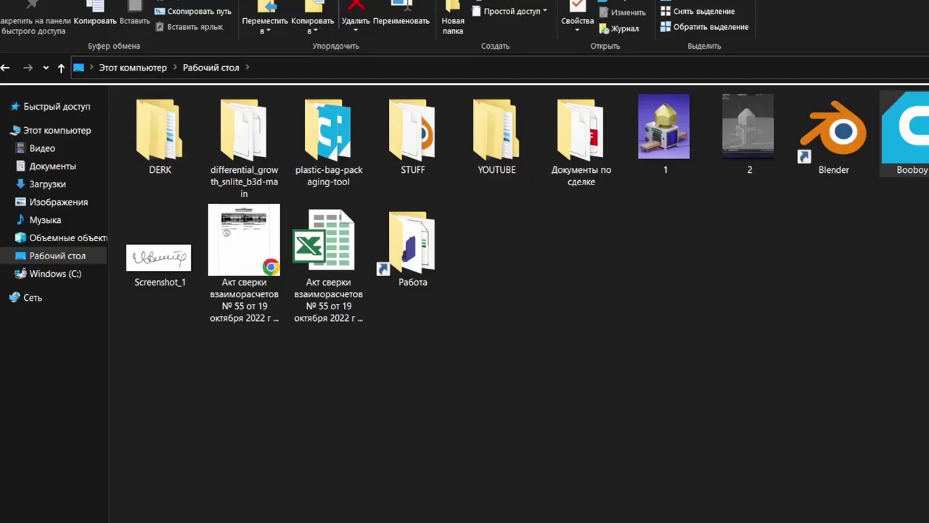
left_click_drag(907, 130, 510, 468)
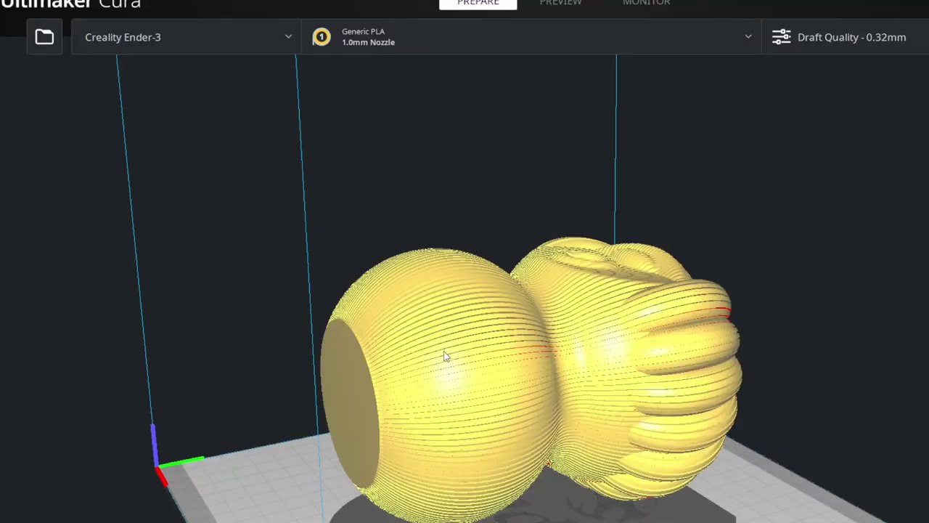
left_click(446, 355)
left_click_drag(514, 282, 457, 464)
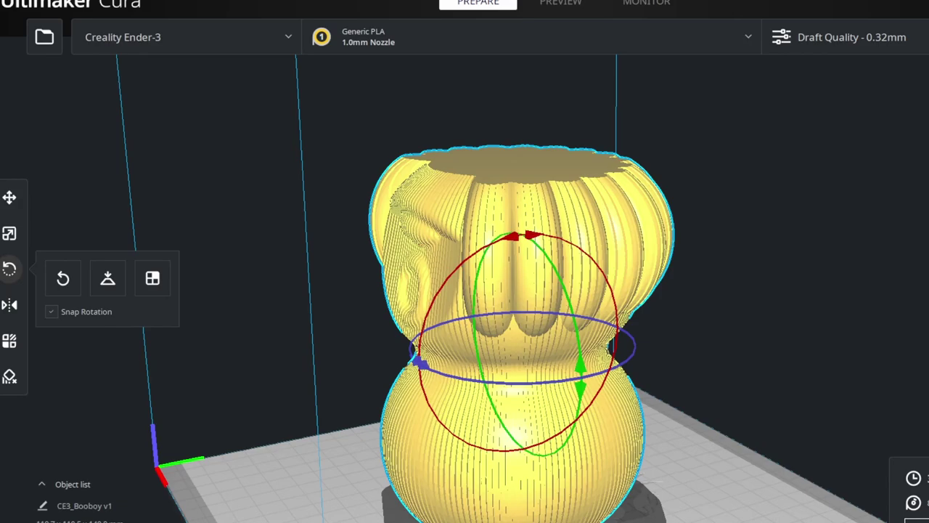
Open the sliced layer preview of the figure and examine the slots, face and neck up close from several angles.
left_click(572, 8)
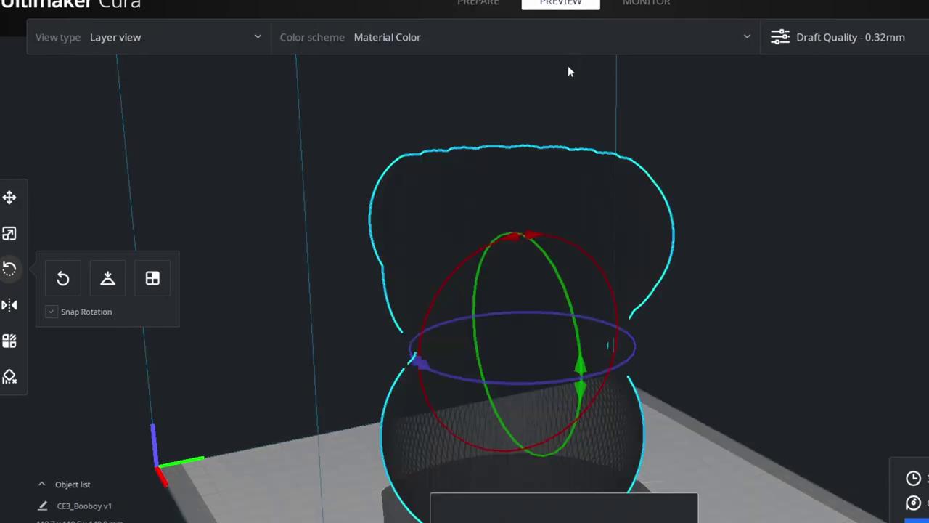
scroll(435, 379, "up", 2)
scroll(444, 381, "up", 3)
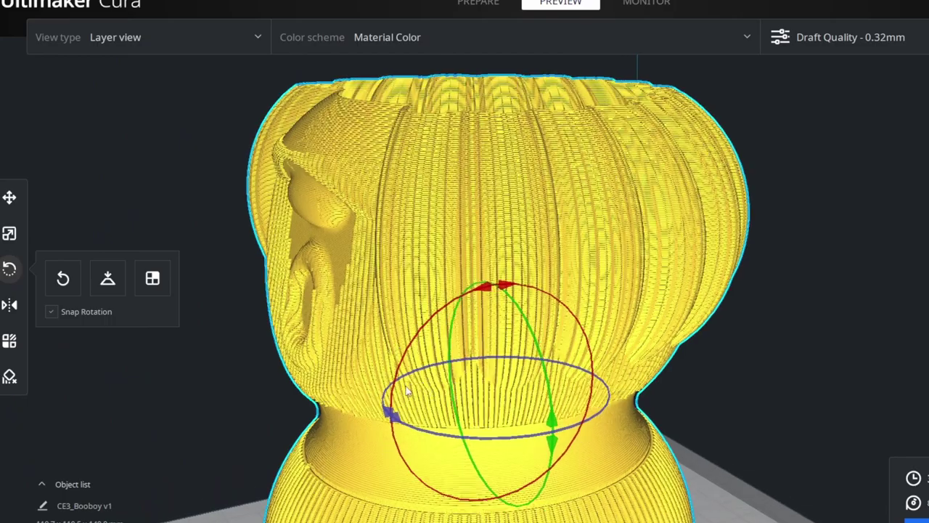
middle_click_drag(409, 380, 412, 288)
right_click_drag(365, 282, 567, 320)
right_click_drag(643, 343, 582, 364)
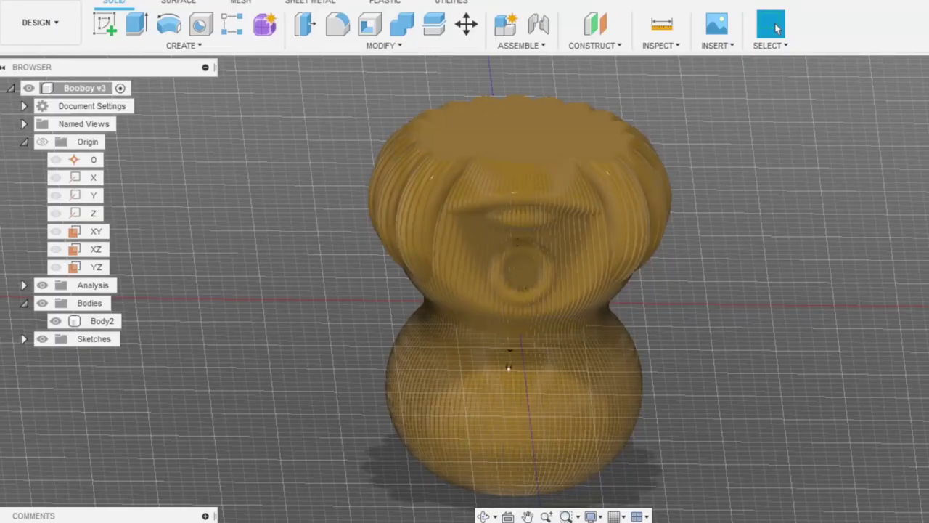
Switch to Fusion 360 and set the quantity of the radial slots' circular pattern to 100.
left_click(102, 321)
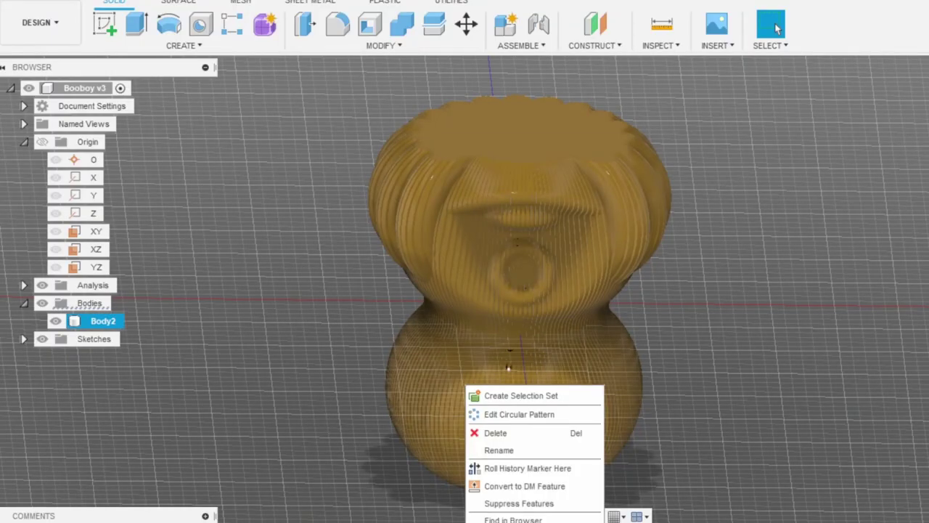
left_click(516, 415)
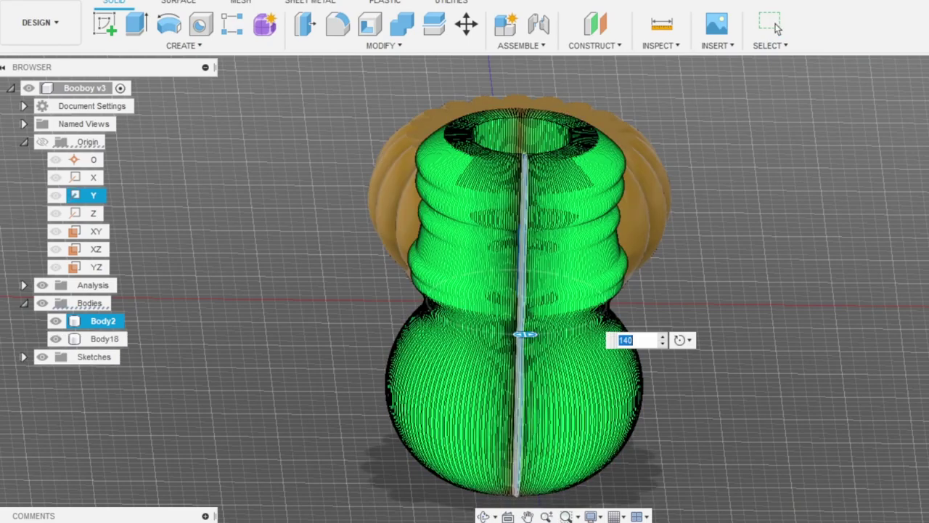
type("100")
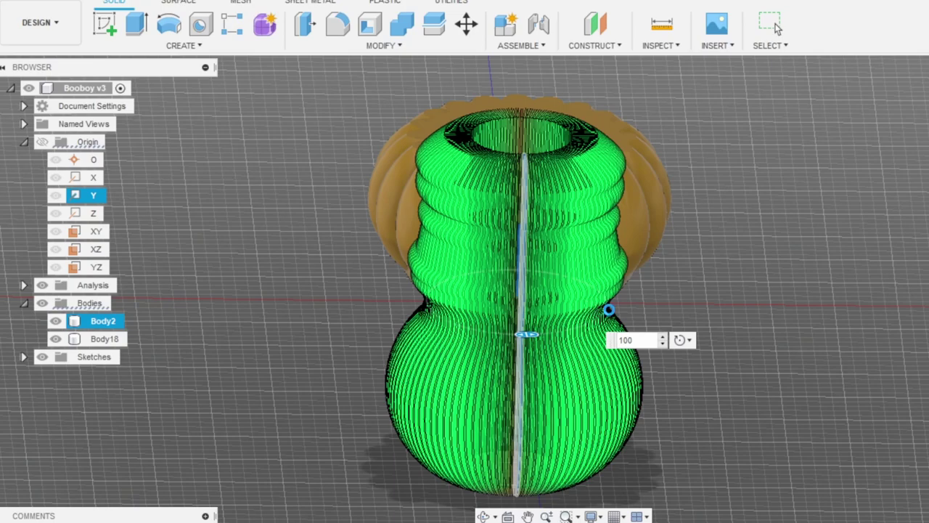
key("Escape")
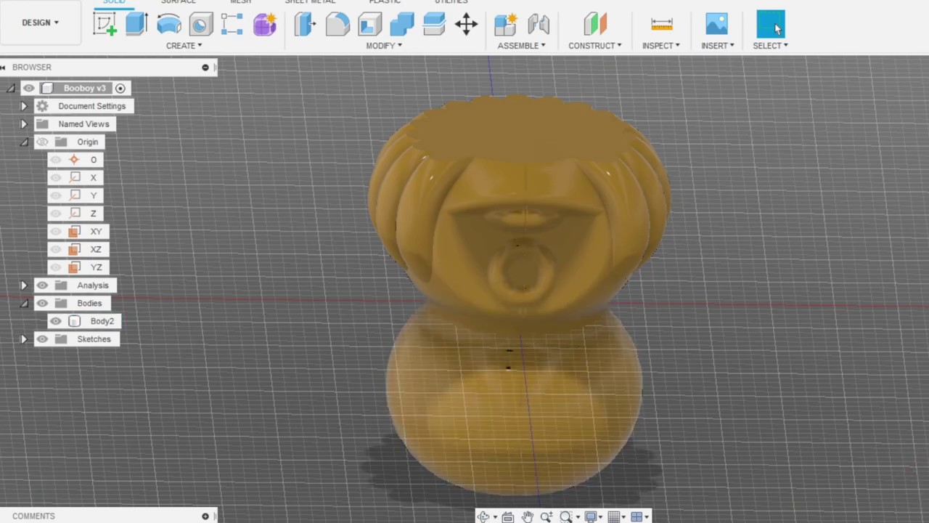
left_click(518, 132)
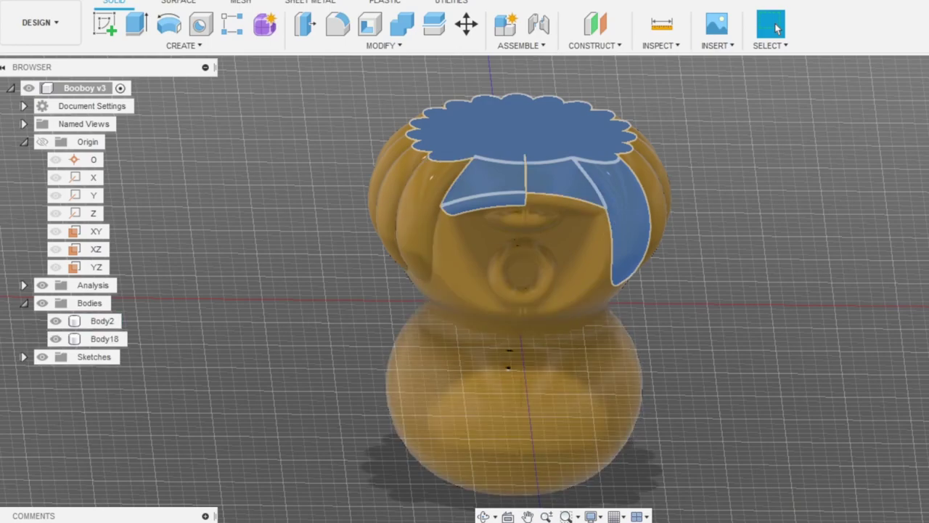
right_click(469, 517)
left_click(515, 401)
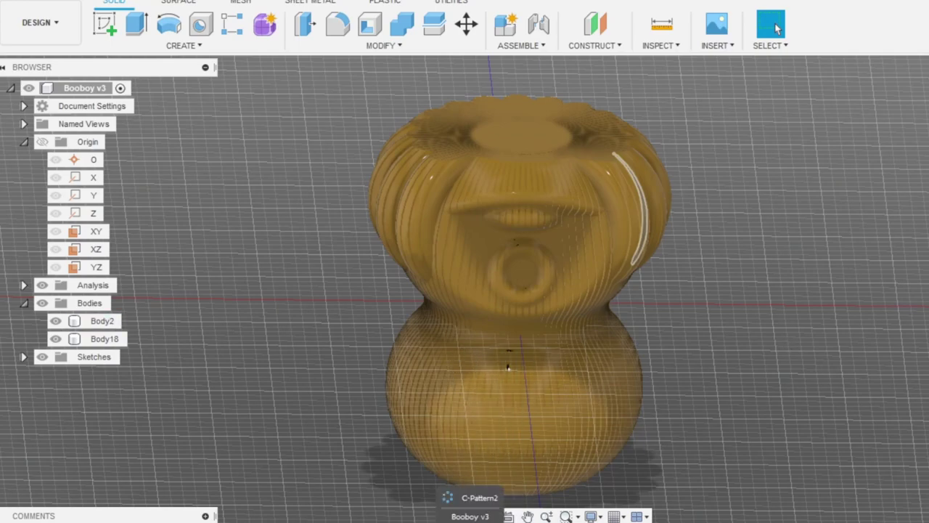
double_click(470, 522)
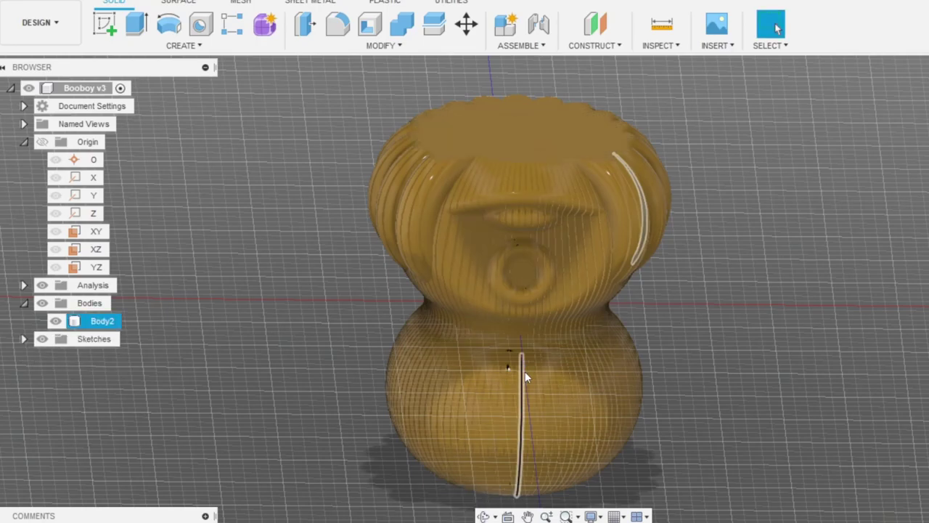
middle_click_drag(559, 355, 536, 379, "shift")
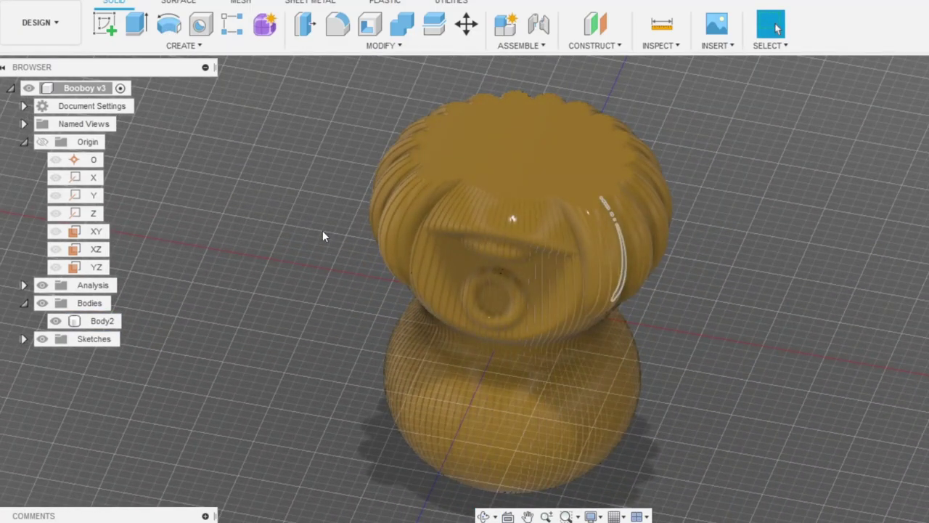
Export the revised figure as the STL file Booboy v1, replacing the existing file.
left_click(22, 4)
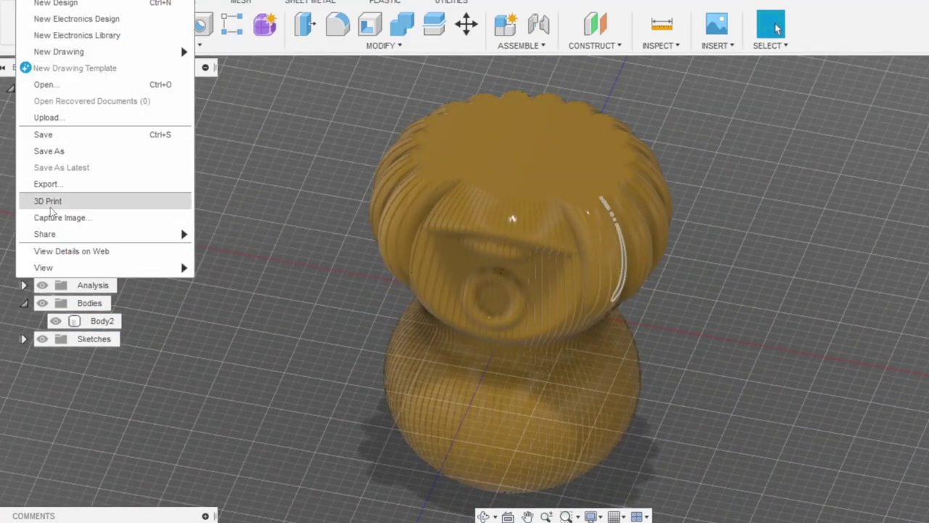
left_click(64, 185)
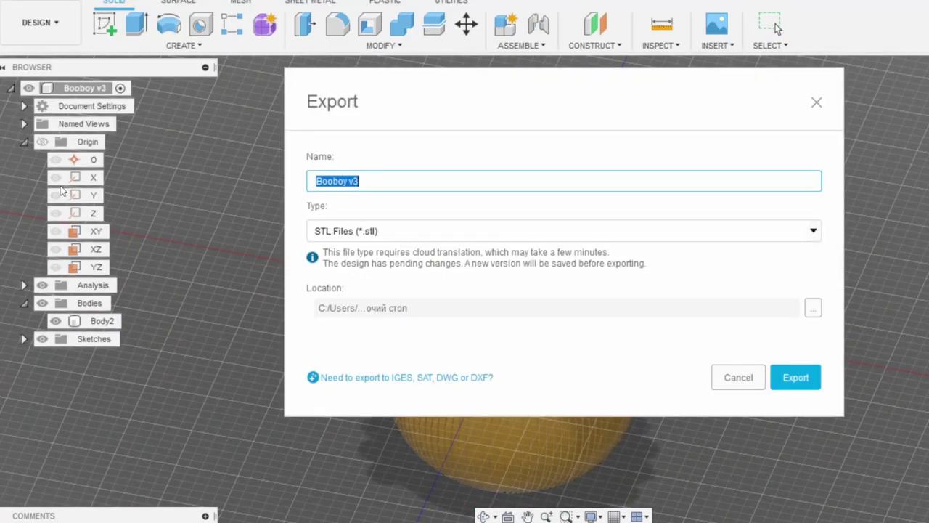
left_click(361, 182)
left_click_drag(360, 182, 354, 182)
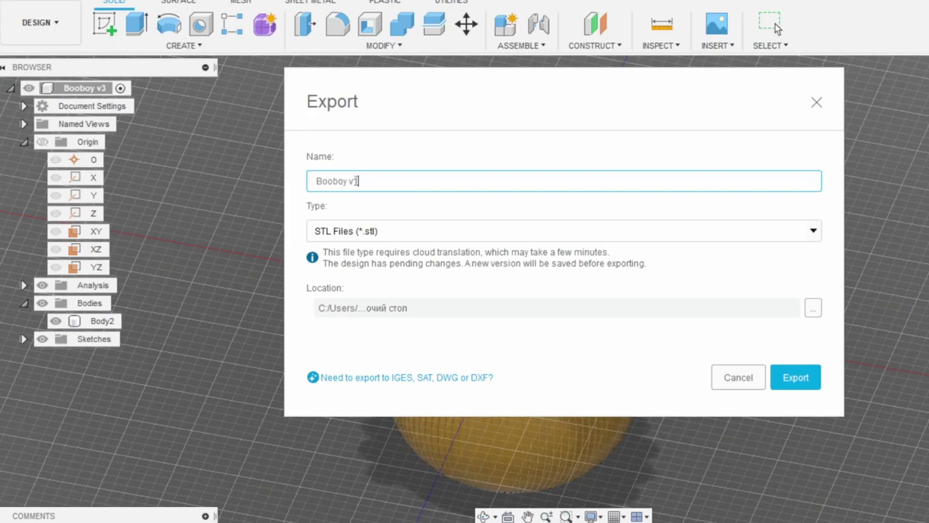
left_click(797, 383)
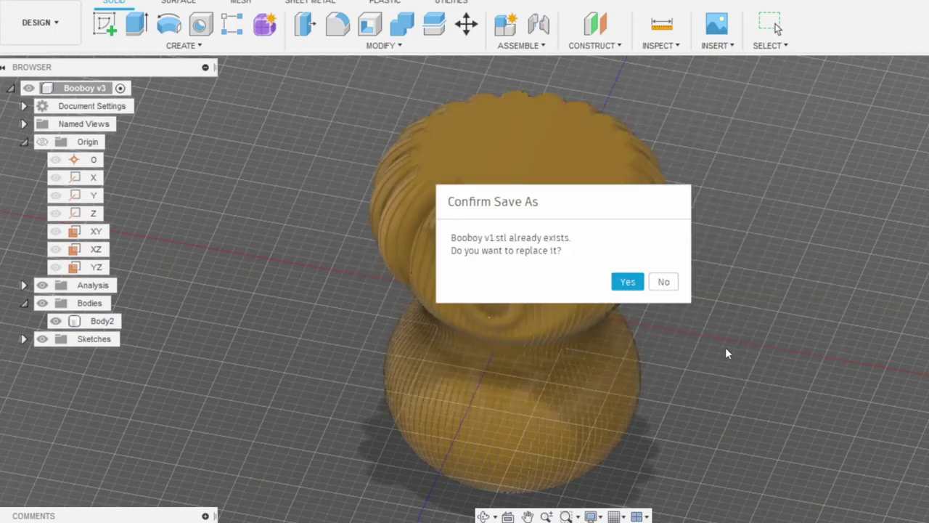
left_click(628, 281)
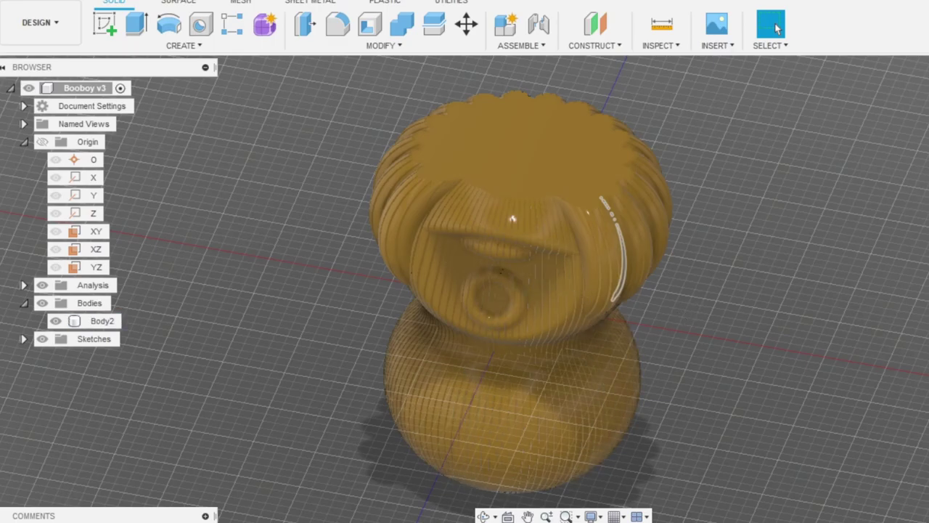
middle_click_drag(481, 355, 436, 357, "shift")
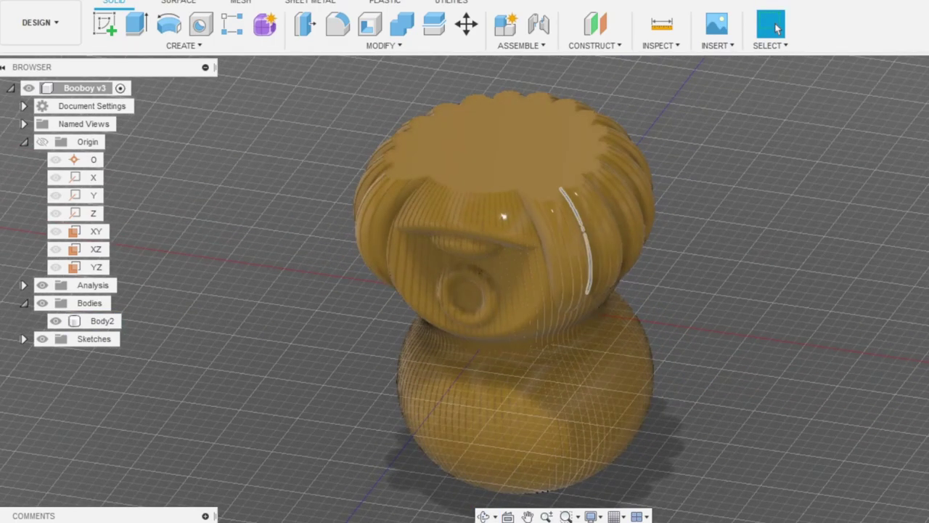
In Ultimaker Cura, return to the prepare stage and, once the export job is done, reload the modified Booboy v1.stl.
left_click(236, 520)
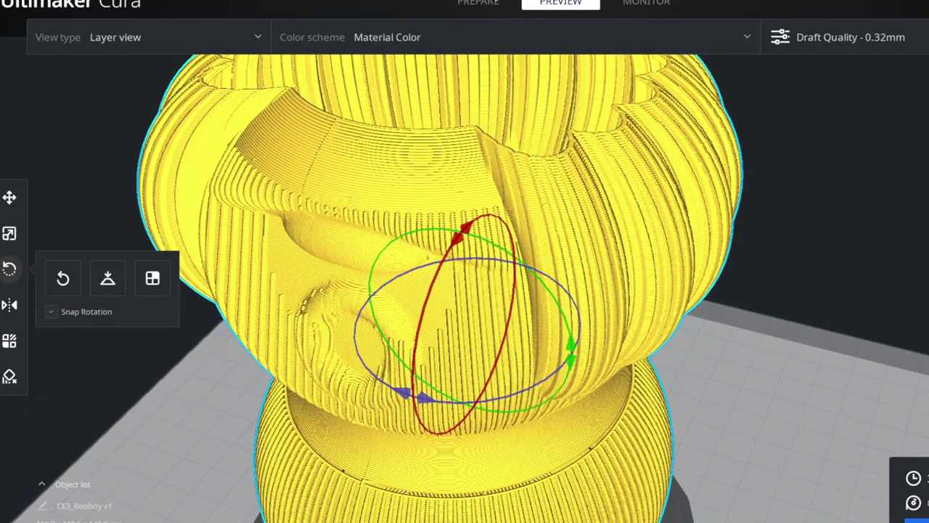
left_click(479, 3)
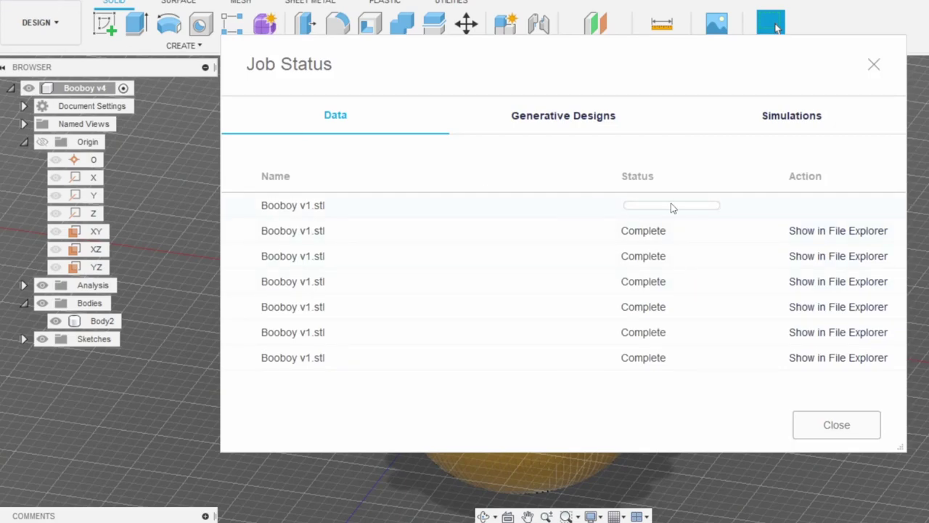
mouse_move(672, 208)
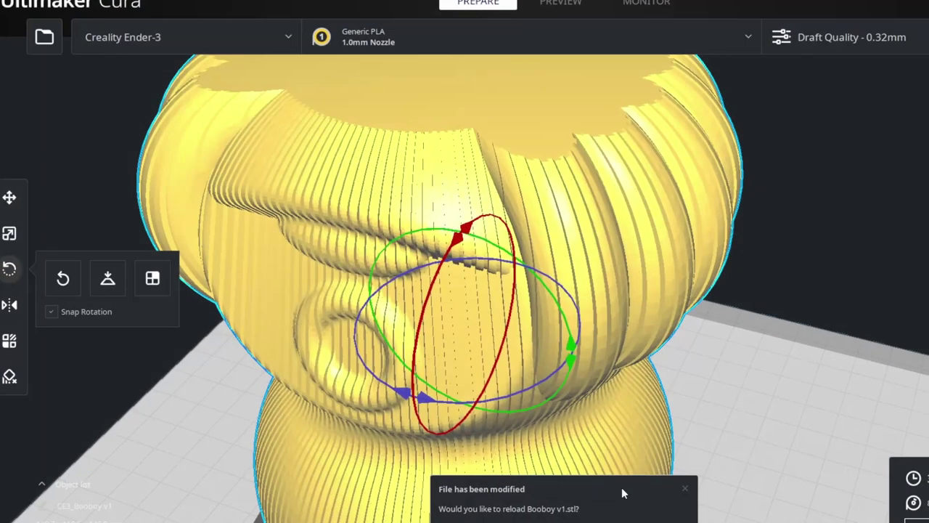
left_click(639, 518)
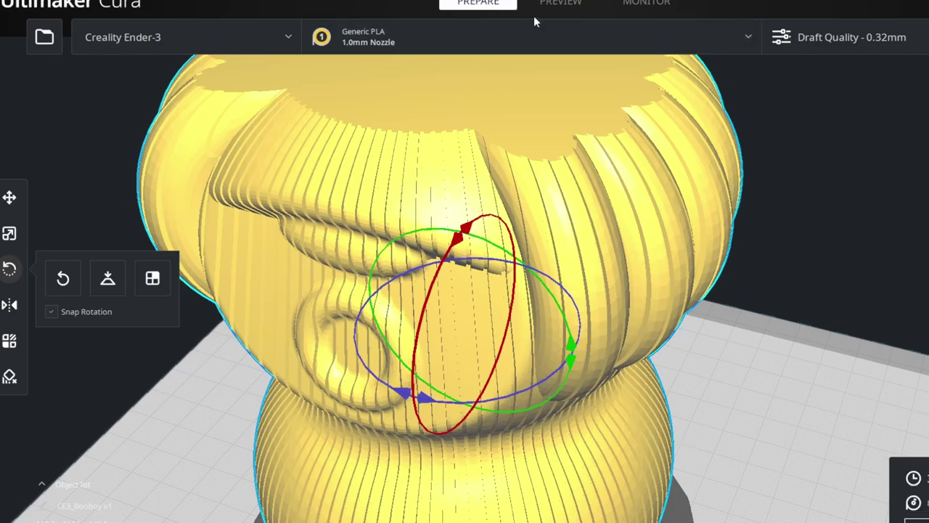
Open the layer preview of the reloaded figure and examine its wall lines, face, open top and base from all around.
left_click(562, 7)
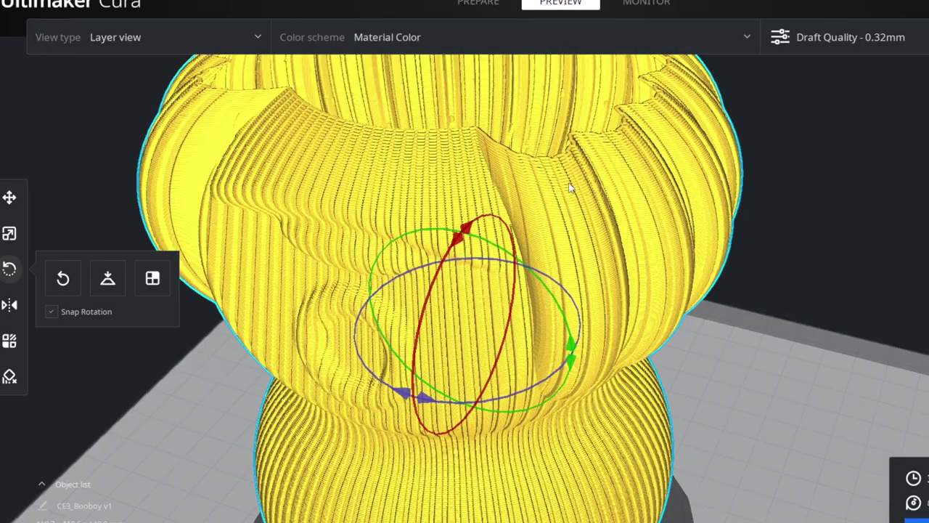
middle_click_drag(336, 390, 386, 331)
mouse_move(387, 331)
right_mouse_down()
mouse_move(432, 286)
mouse_move(491, 277)
mouse_move(847, 331)
mouse_move(846, 378)
mouse_move(652, 401)
mouse_move(617, 395)
mouse_move(534, 416)
mouse_move(460, 306)
mouse_move(400, 313)
mouse_move(371, 333)
right_mouse_up()
scroll(302, 281, "down", 5)
left_click(302, 280)
right_click_drag(335, 210, 476, 311)
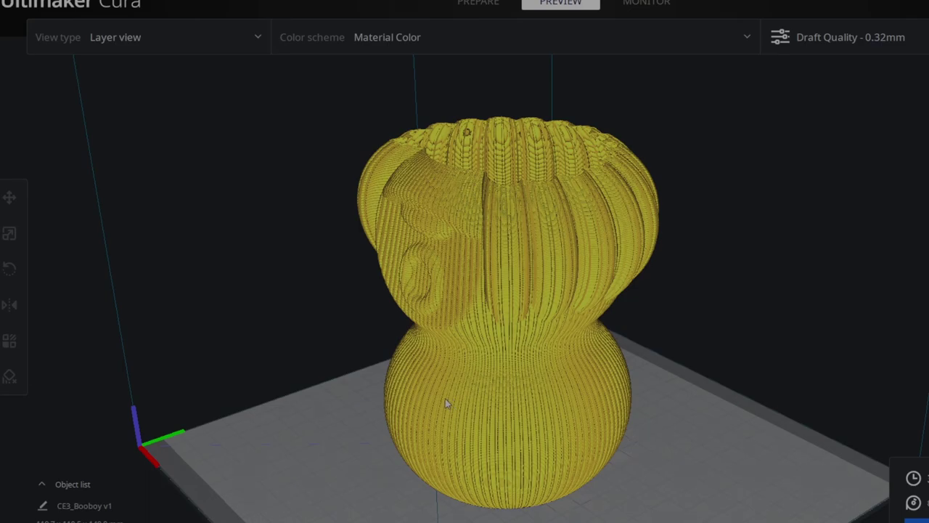
right_click_drag(415, 352, 500, 408)
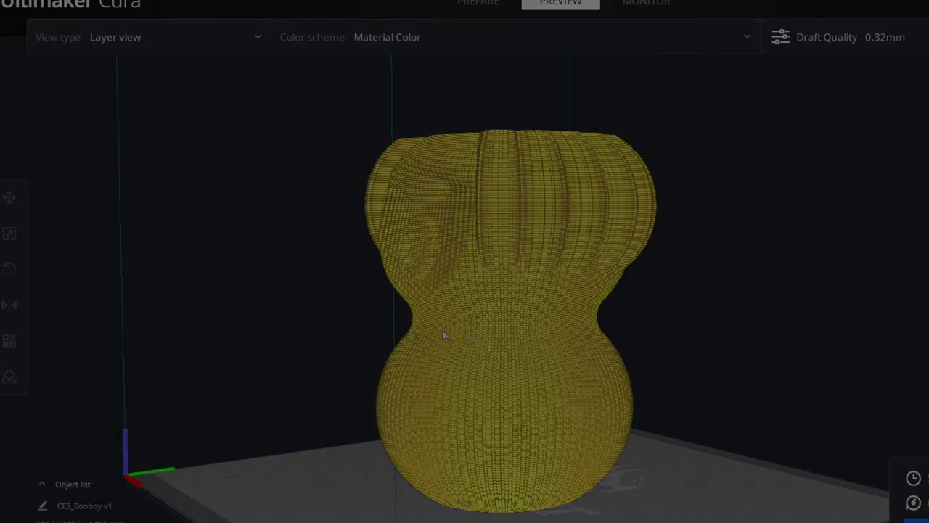
right_click_drag(443, 333, 529, 410)
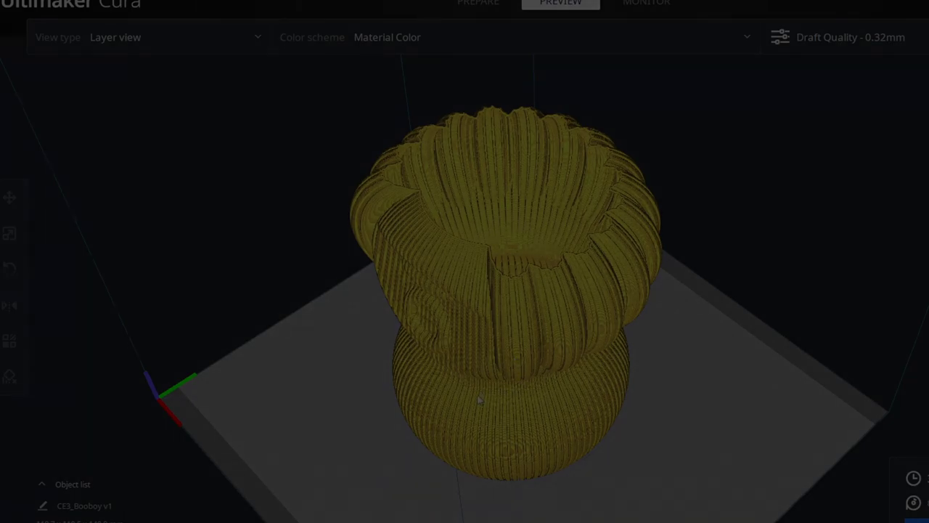
right_click_drag(483, 383, 580, 343)
middle_click_drag(581, 344, 557, 322)
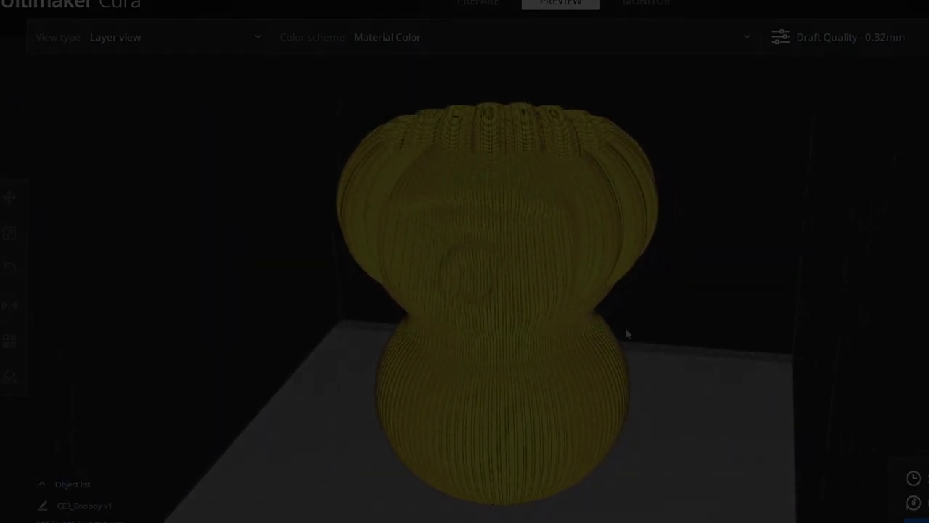